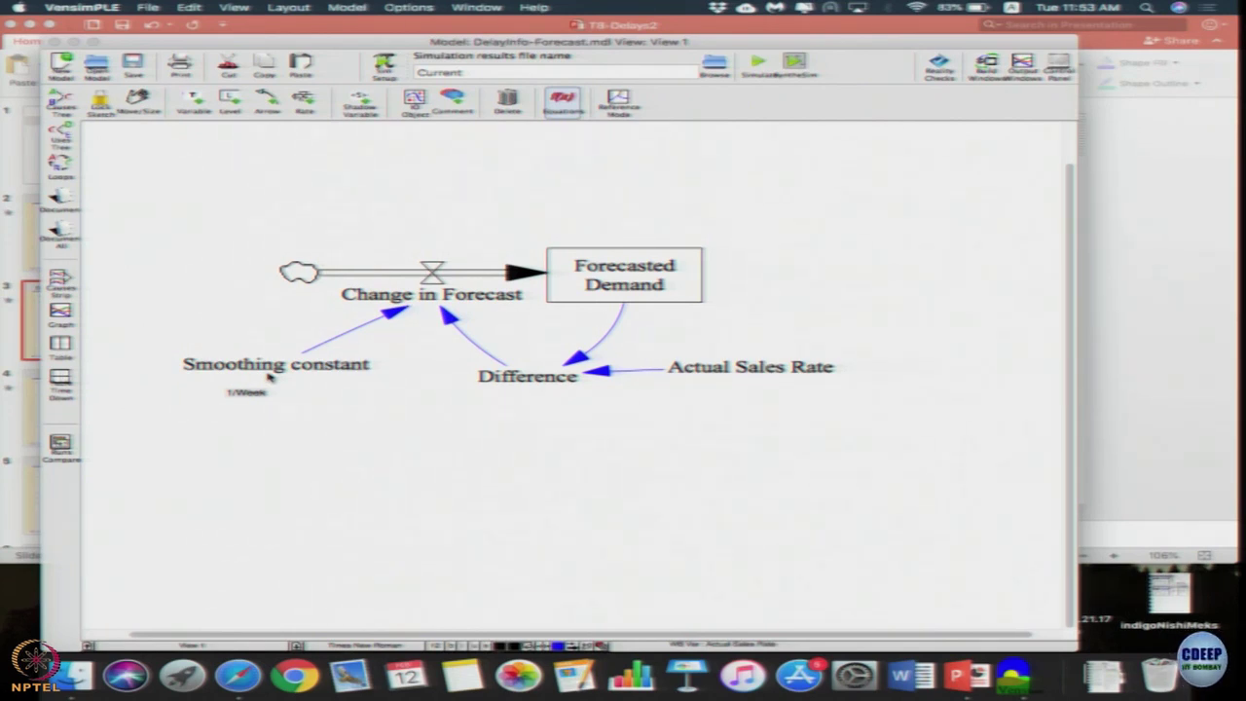
# Step: Rerun the model over Current and show an enlarged Causes Strip graph of Forecasted Demand
pyautogui.click(757, 70)
pyautogui.click(136, 133)
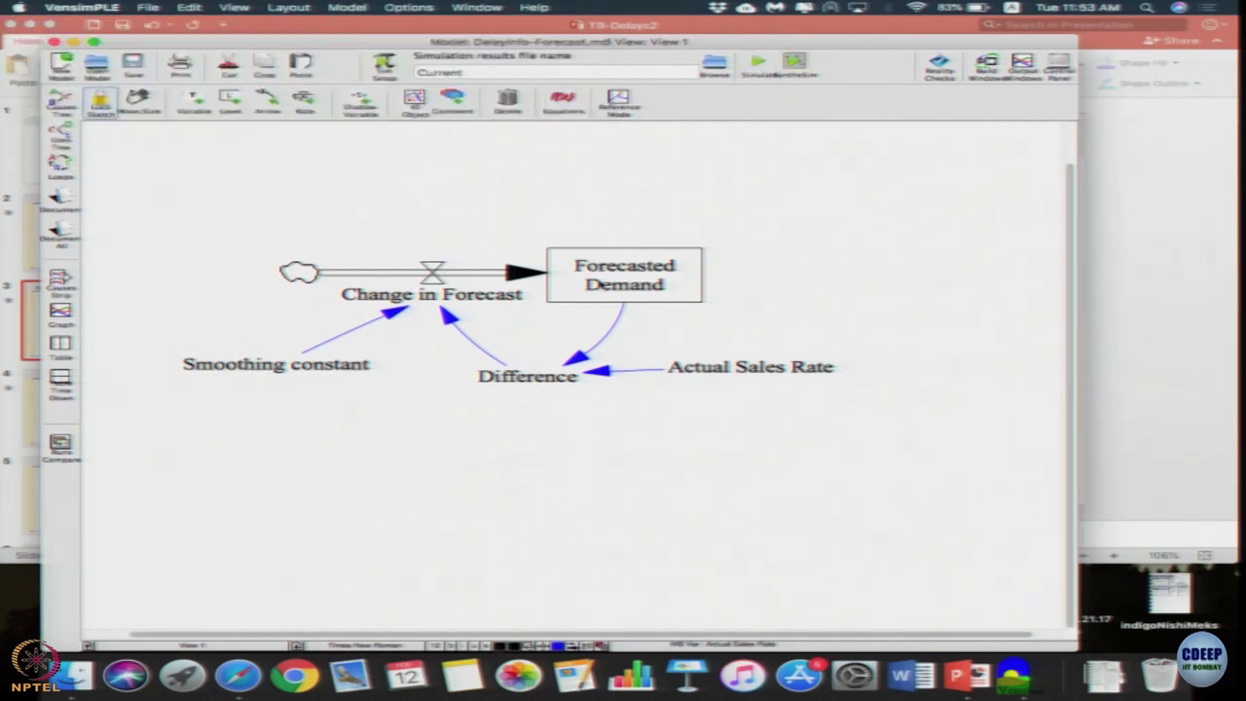
pyautogui.click(595, 286)
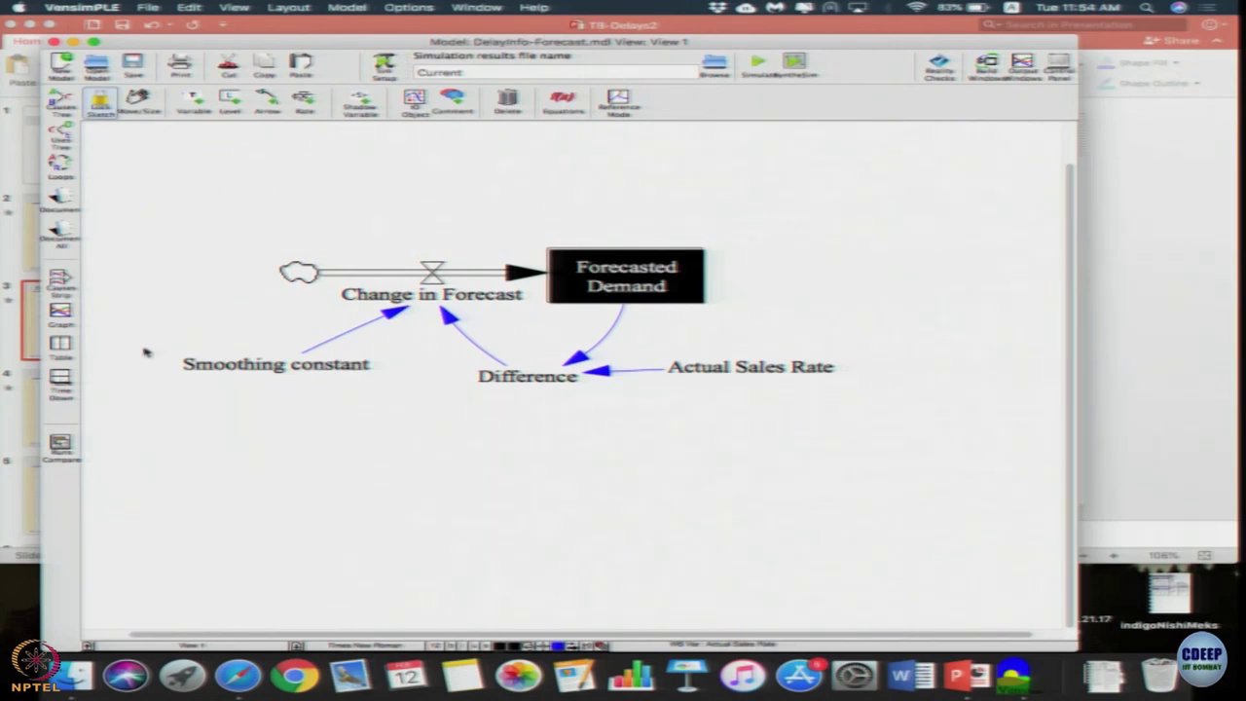
pyautogui.click(58, 281)
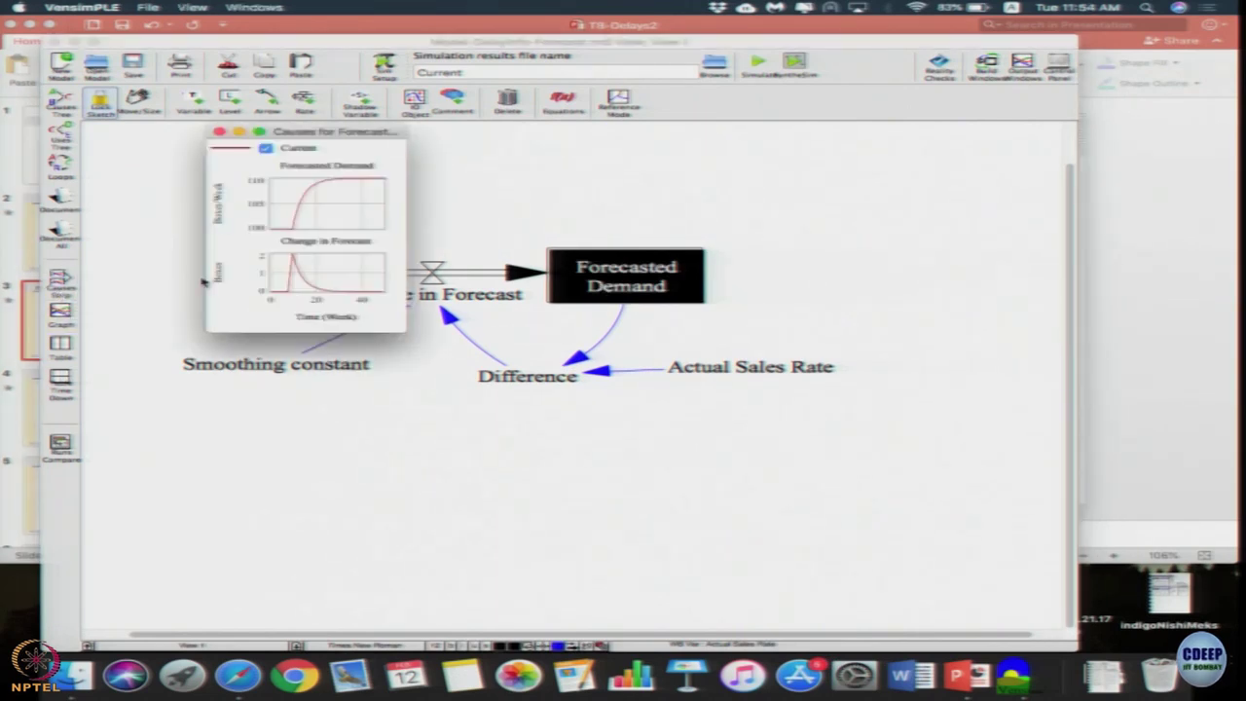
pyautogui.moveTo(405, 331); pyautogui.dragTo(823, 563)
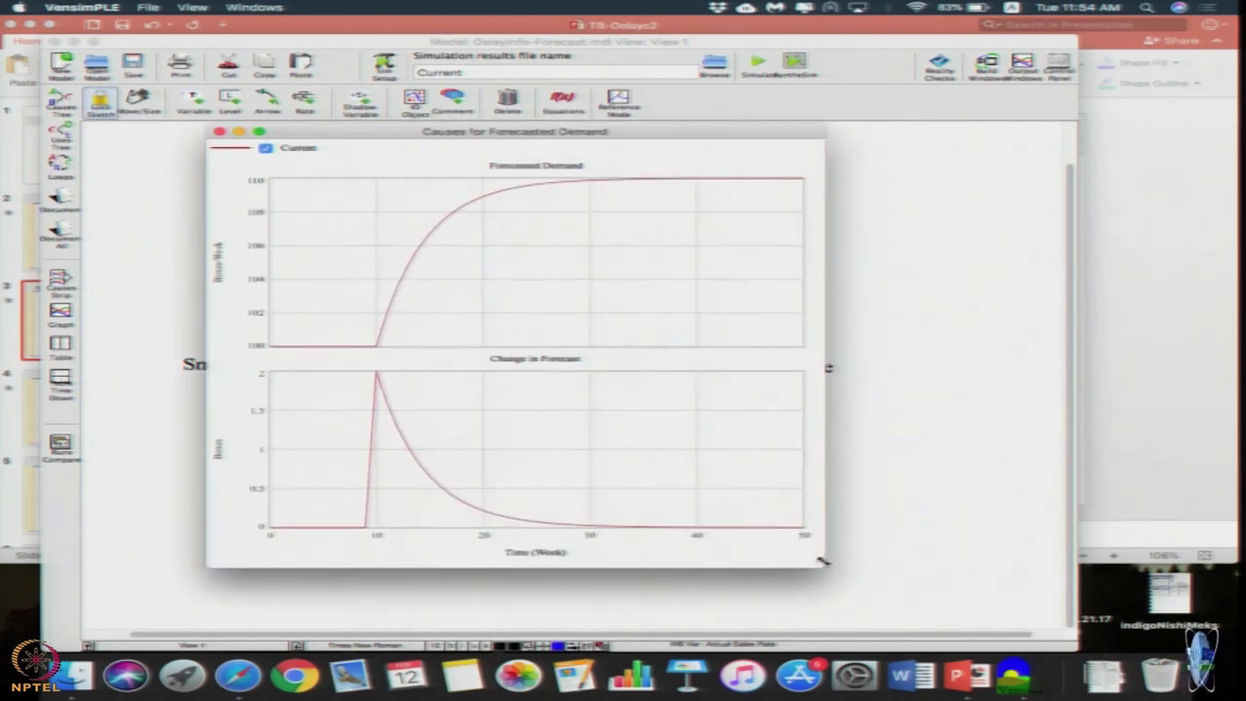
pyautogui.moveTo(752, 139); pyautogui.dragTo(820, 71)
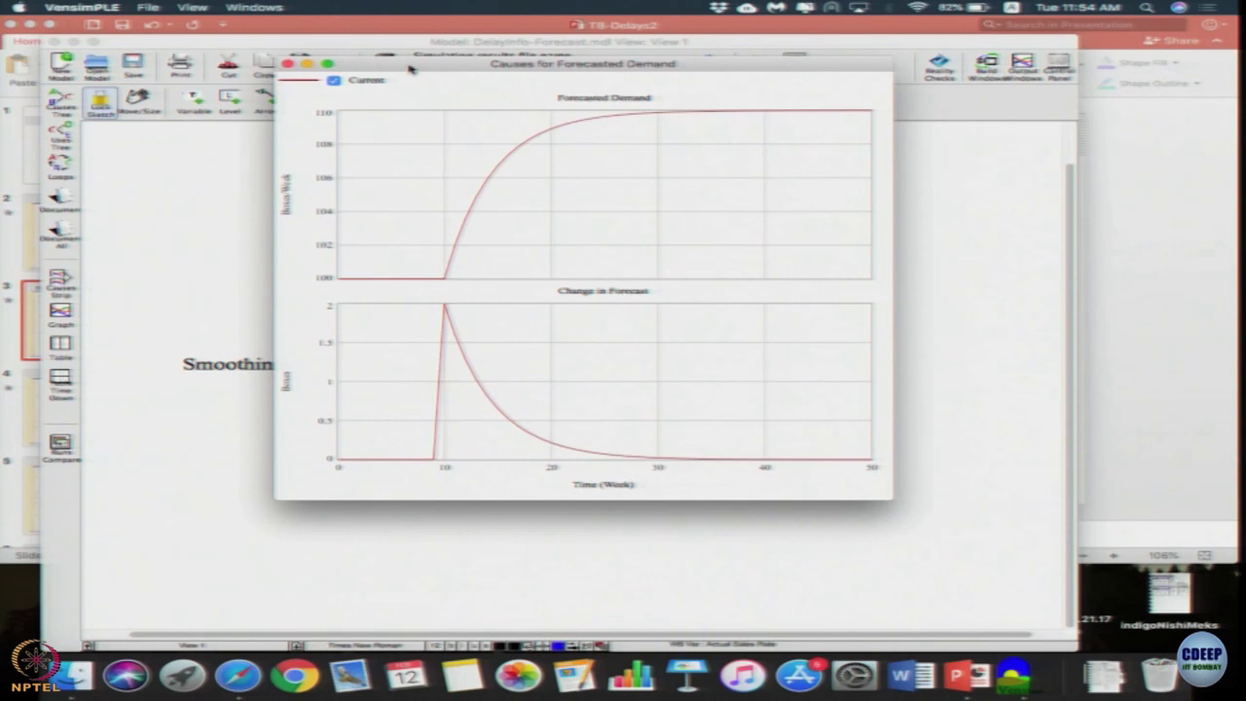
# Step: Plot Forecasted Demand and Actual Sales Rate together in an enlarged Selected Variables graph
pyautogui.moveTo(409, 66); pyautogui.dragTo(626, 135)
pyautogui.click(258, 222)
pyautogui.click(662, 284)
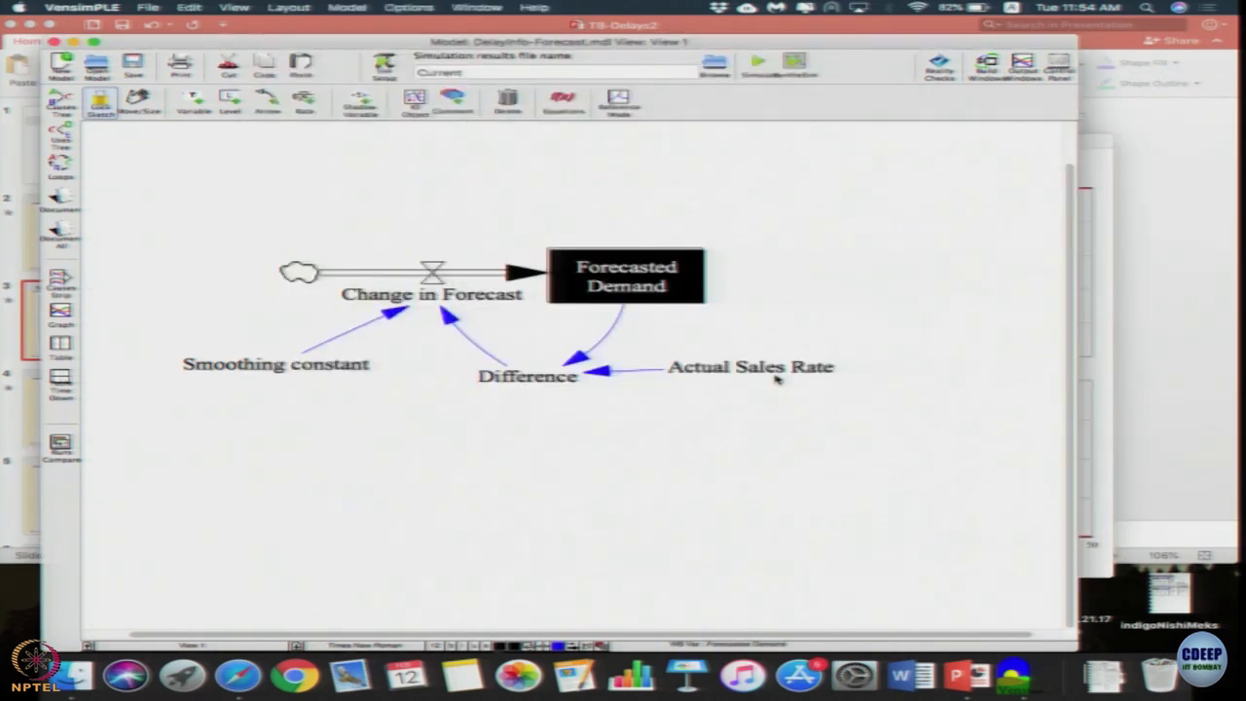
pyautogui.keyDown('shift'); pyautogui.click(776, 379); pyautogui.keyUp('shift')
pyautogui.click(60, 314)
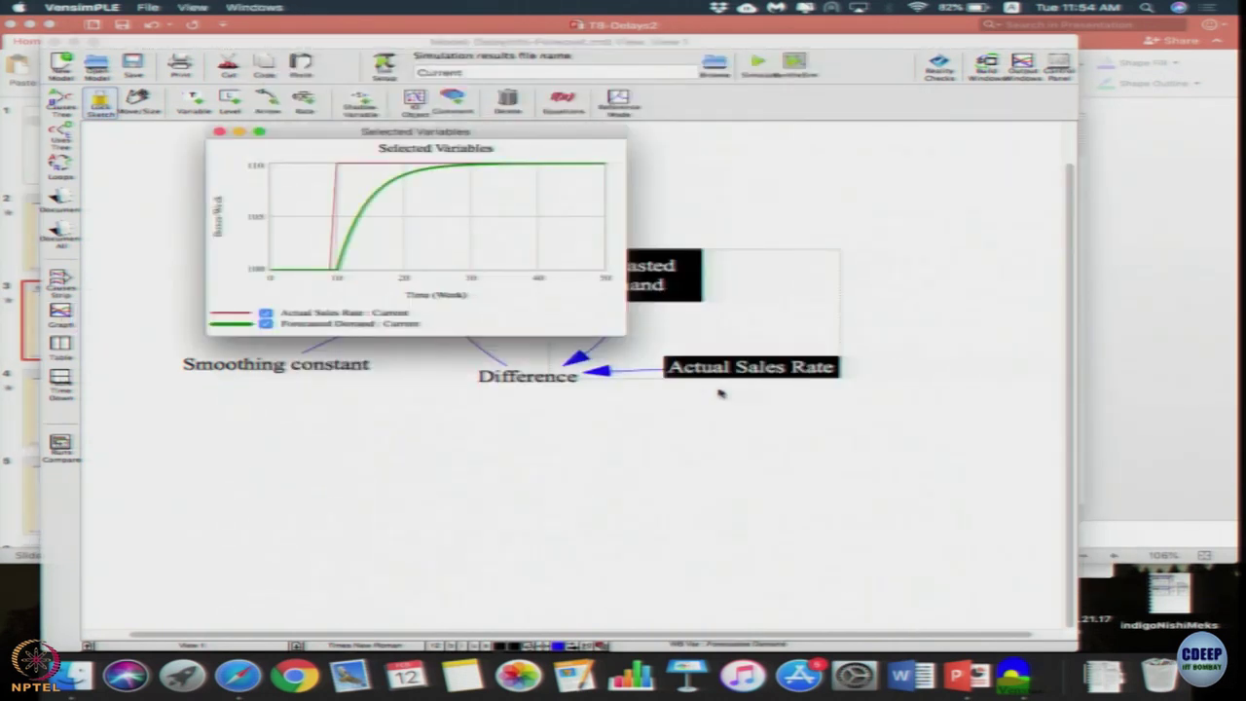
pyautogui.moveTo(619, 331); pyautogui.dragTo(985, 604)
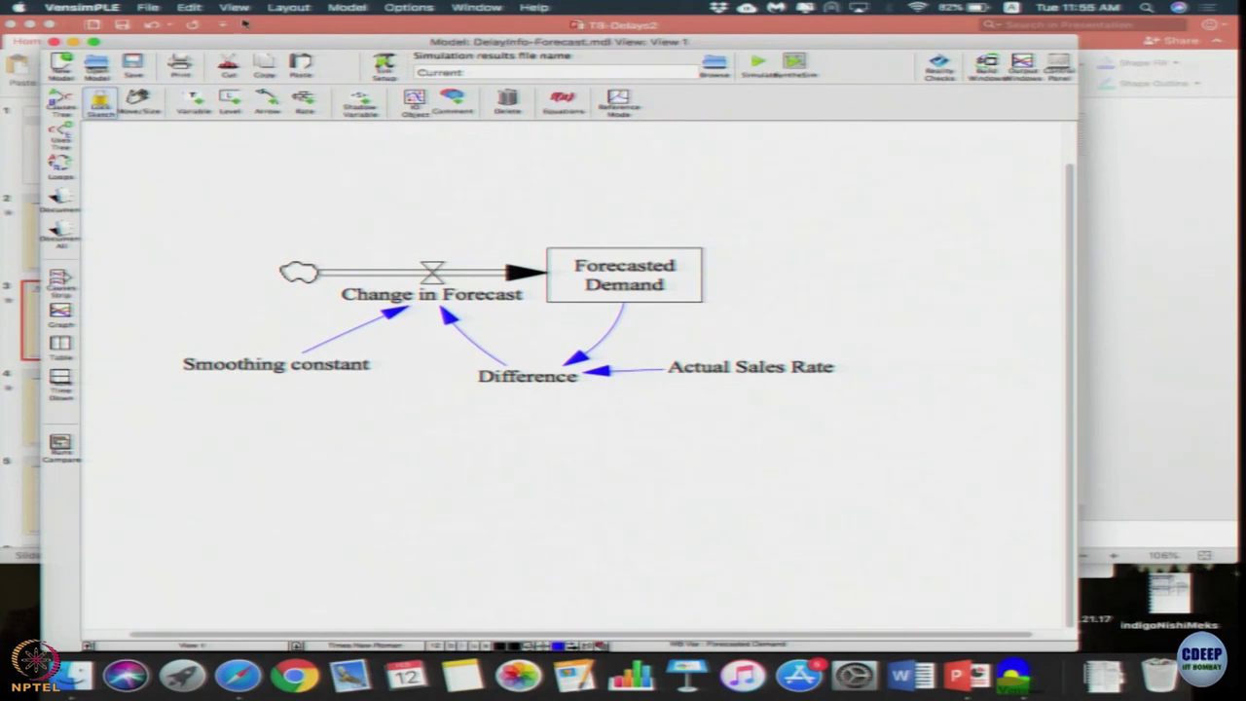
# Step: Copy the test input 100+(50*PULSE(10,1)) from the PowerPoint slide and return to Vensim
pyautogui.moveTo(211, 46); pyautogui.dragTo(713, 46)
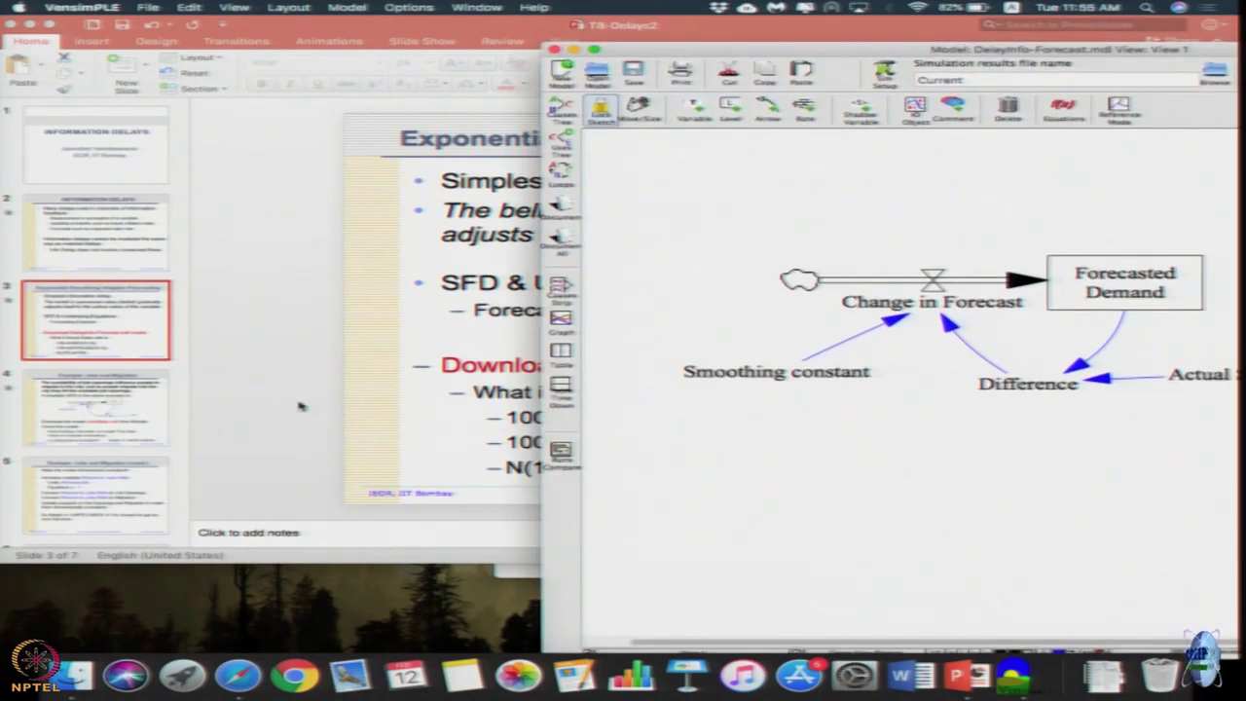
pyautogui.click(409, 413)
pyautogui.moveTo(506, 442); pyautogui.dragTo(800, 438)
pyautogui.press('super+c')
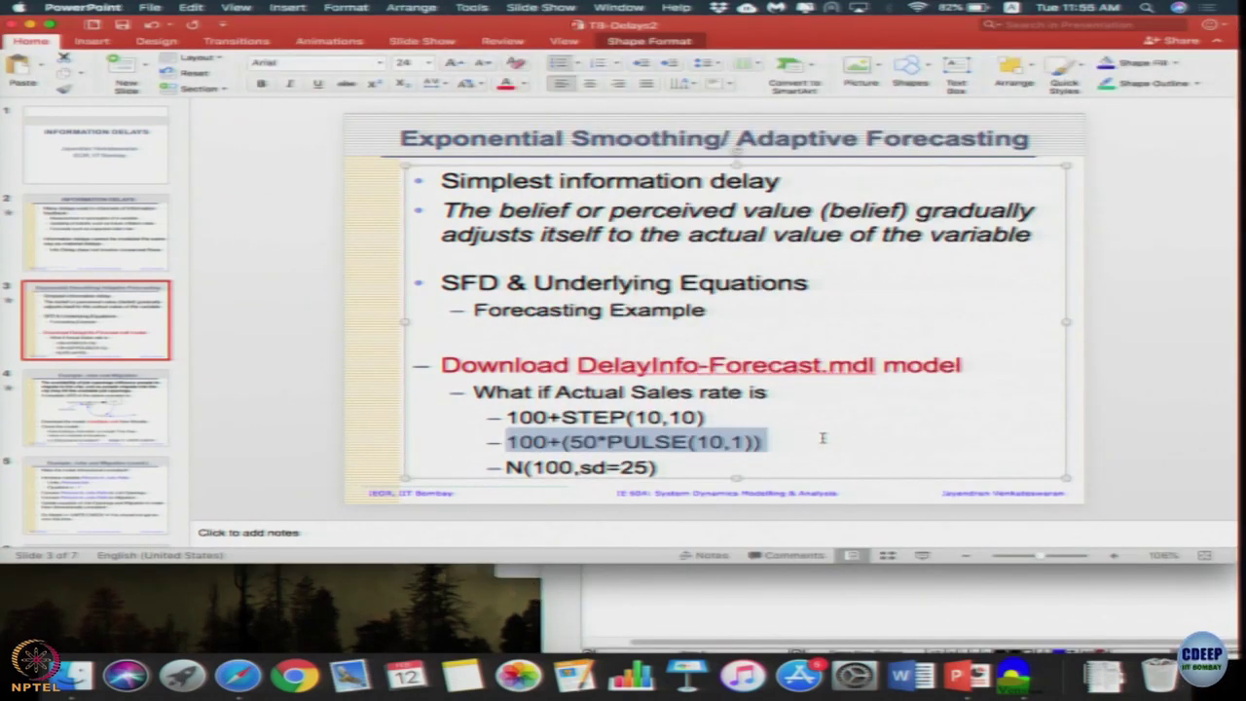
pyautogui.click(1021, 668)
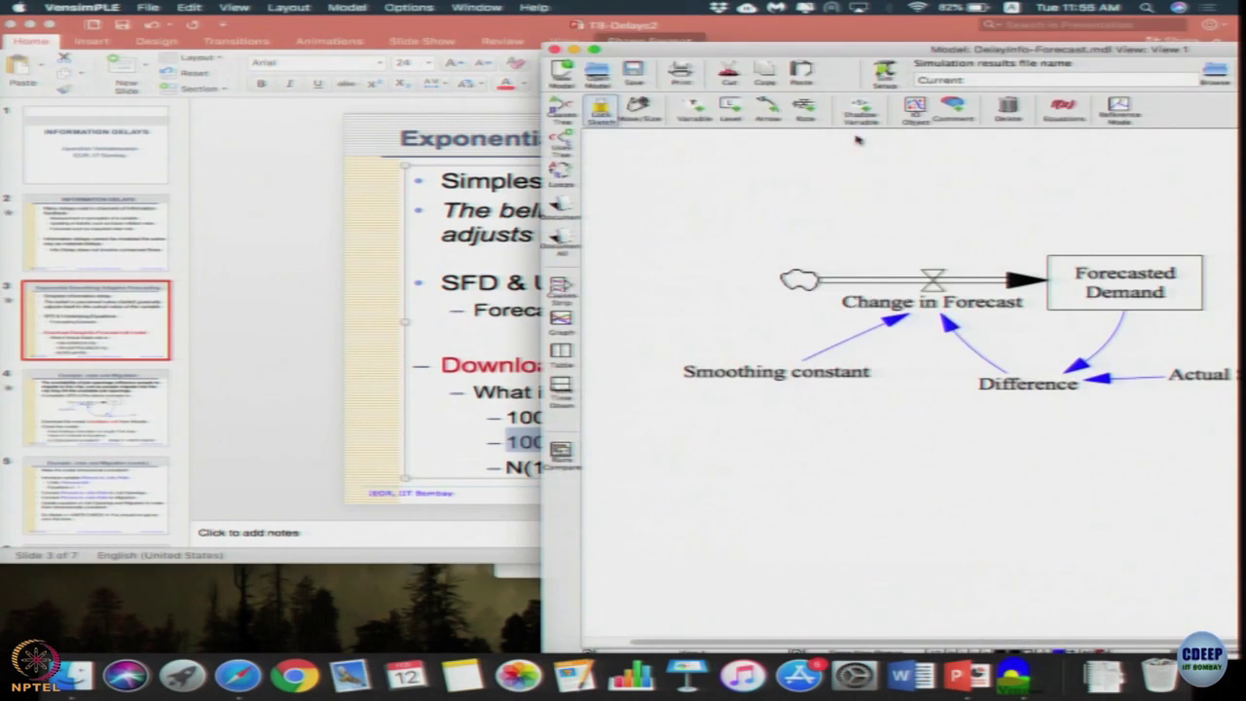
pyautogui.moveTo(862, 53); pyautogui.dragTo(426, 8)
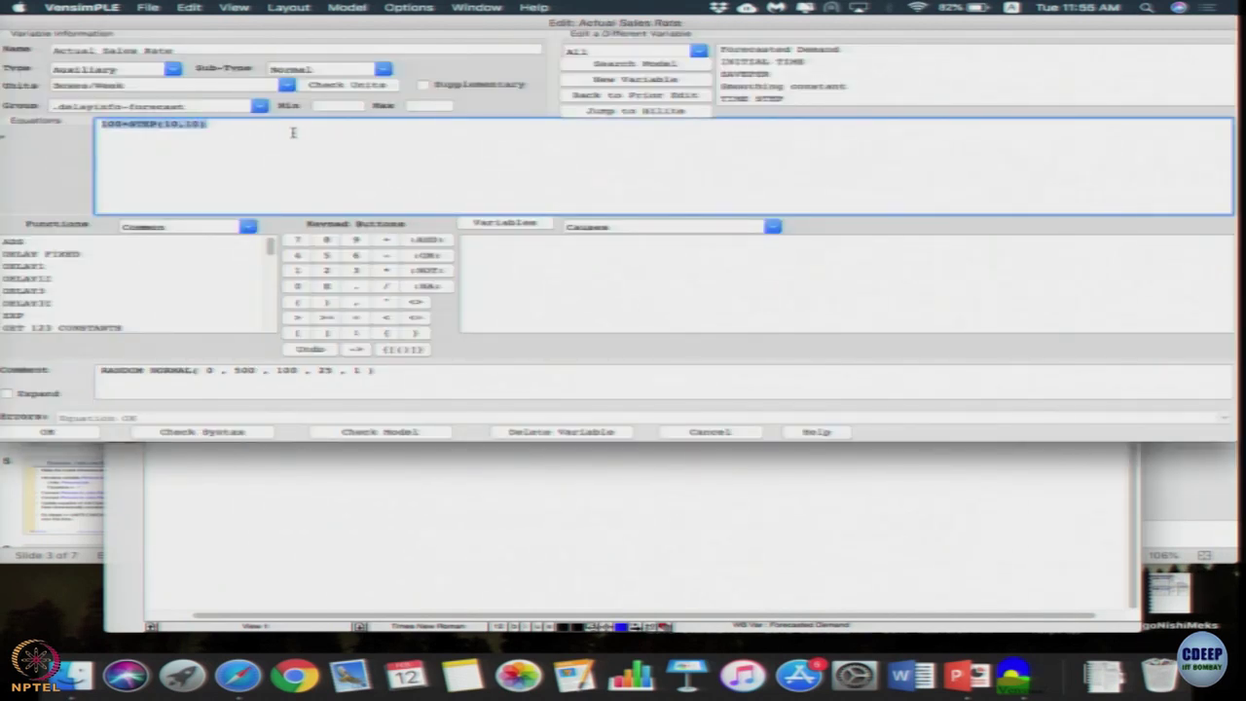
# Step: Paste 100+(50*PULSE(10,1)) as Actual Sales Rate's equation, removing the old STEP line
pyautogui.press('super+v')
pyautogui.press('super+v')
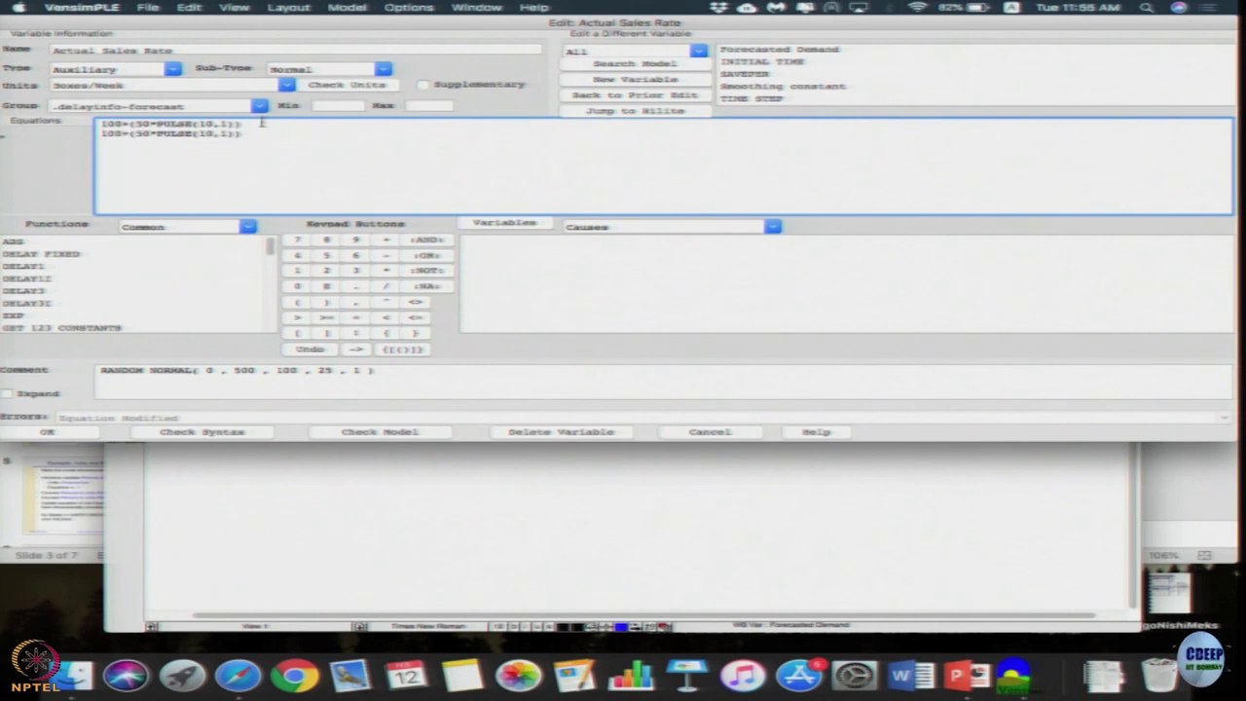
pyautogui.tripleClick(261, 122)
pyautogui.press('BackSpace')
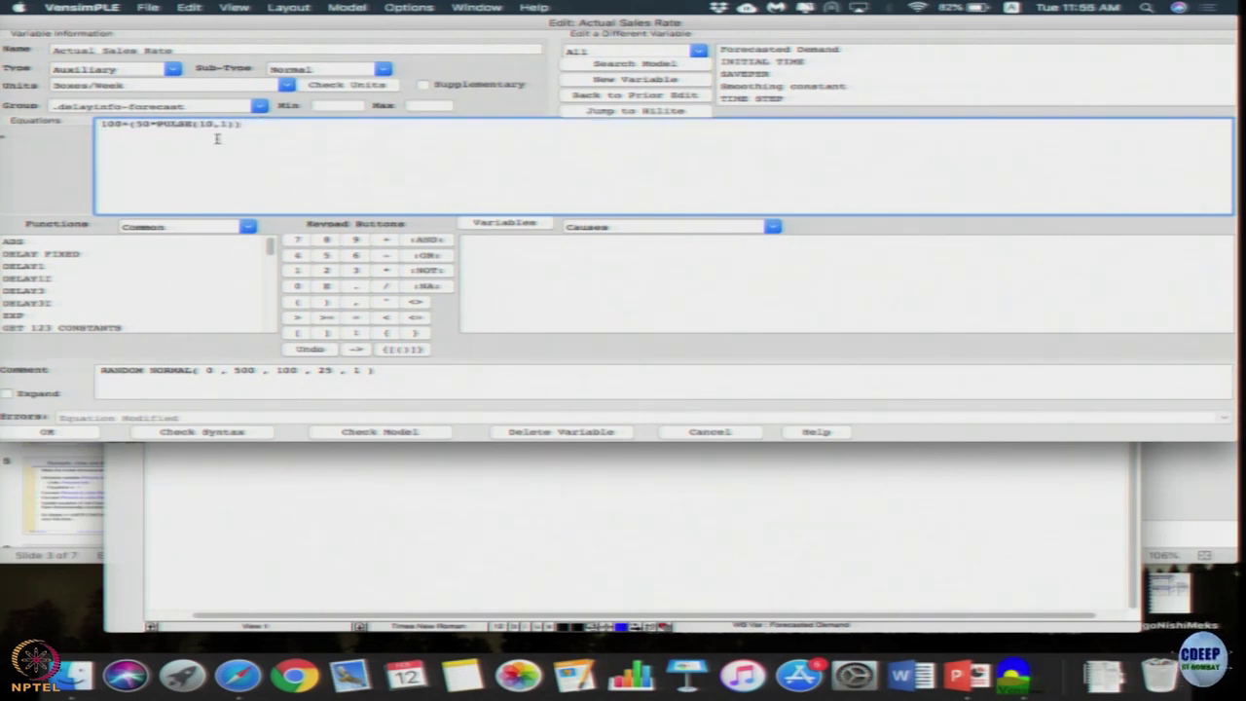
pyautogui.click(47, 433)
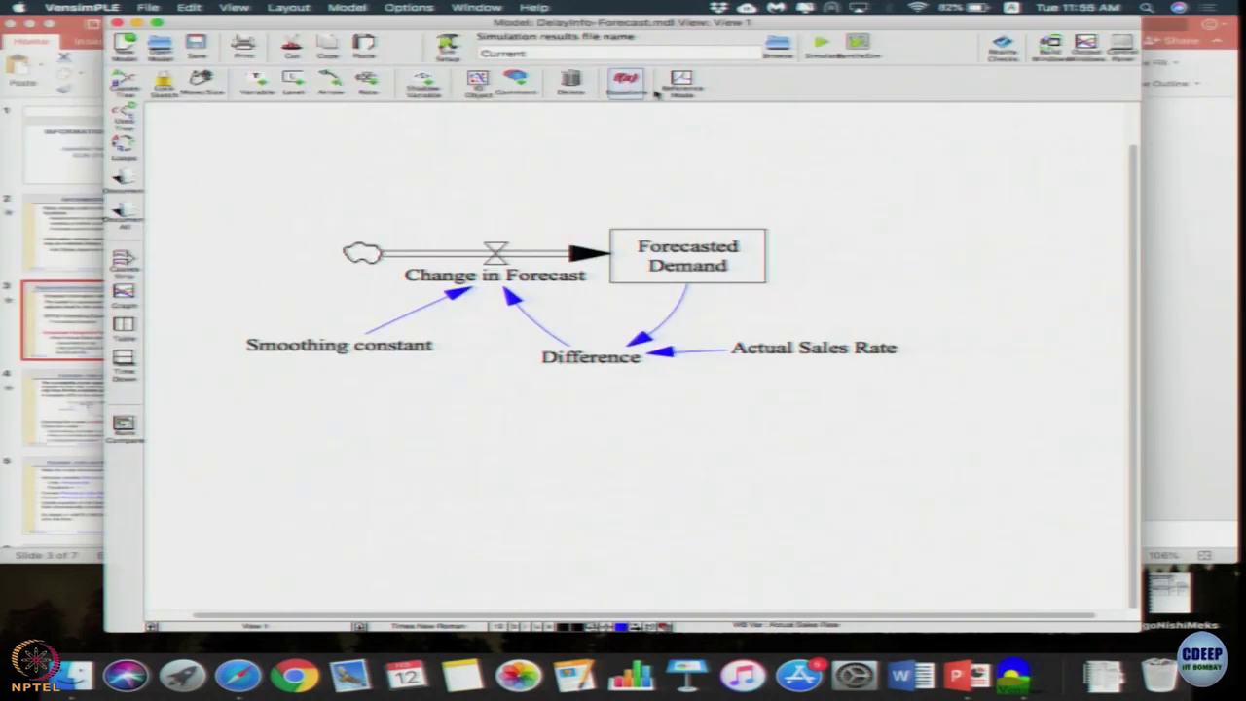
# Step: Rerun over Current with the pulse input and graph Actual Sales Rate against Forecasted Demand
pyautogui.click(822, 44)
pyautogui.click(195, 129)
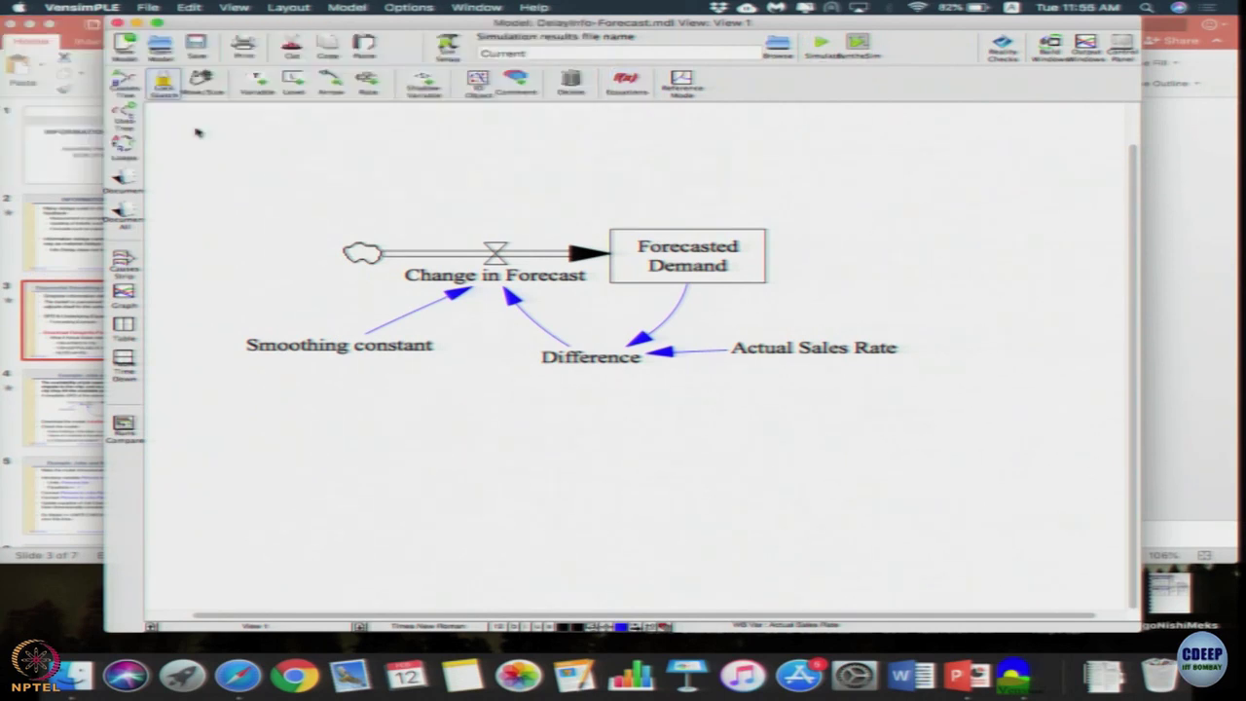
pyautogui.click(708, 260)
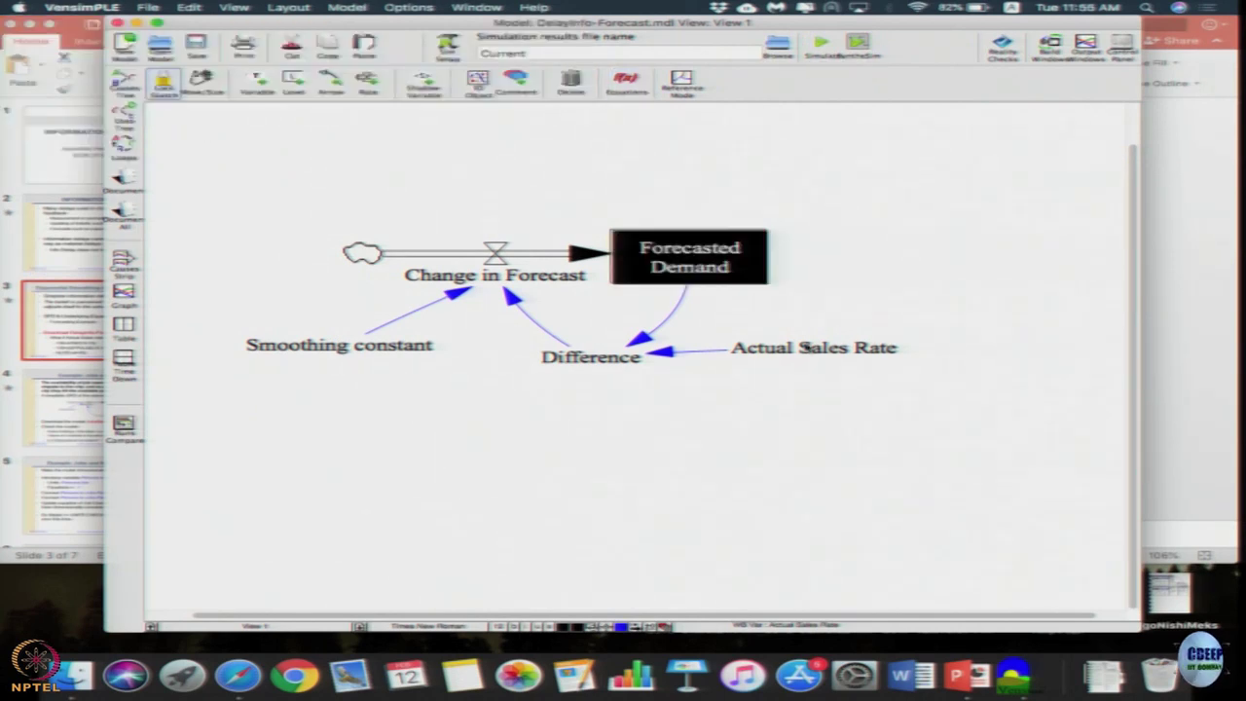
pyautogui.keyDown('shift'); pyautogui.click(806, 348); pyautogui.keyUp('shift')
pyautogui.click(125, 292)
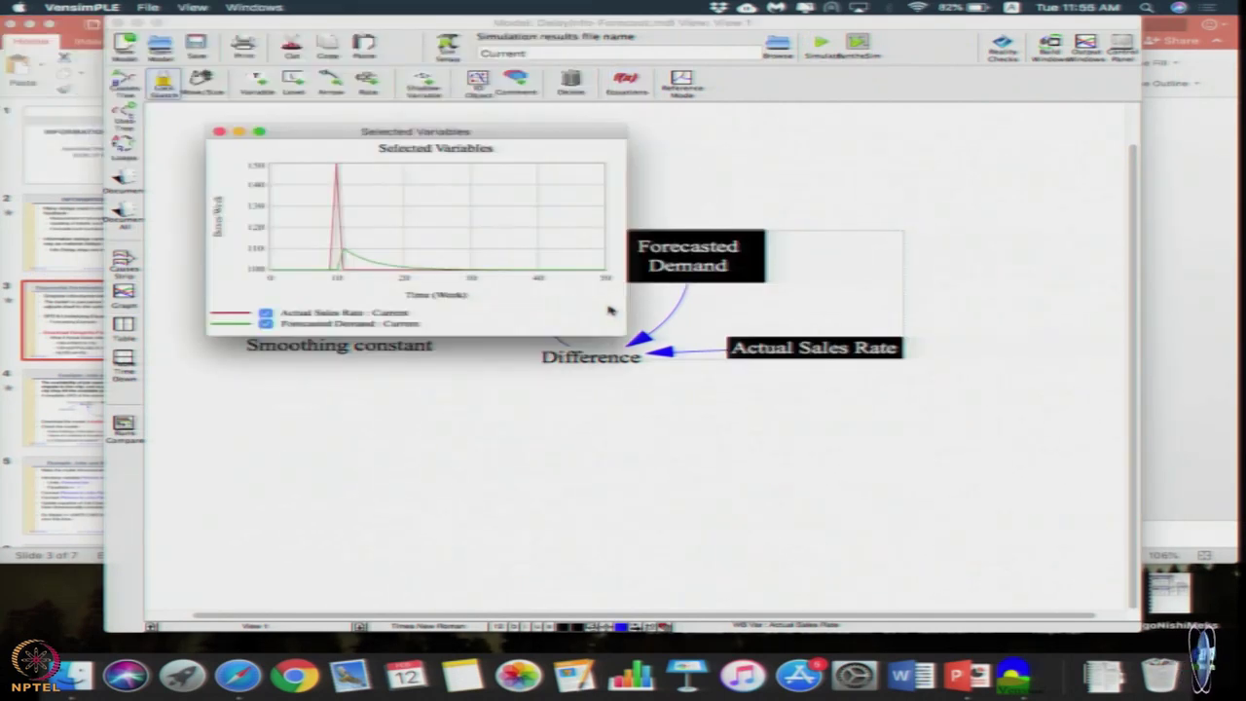
pyautogui.moveTo(625, 333); pyautogui.dragTo(991, 534)
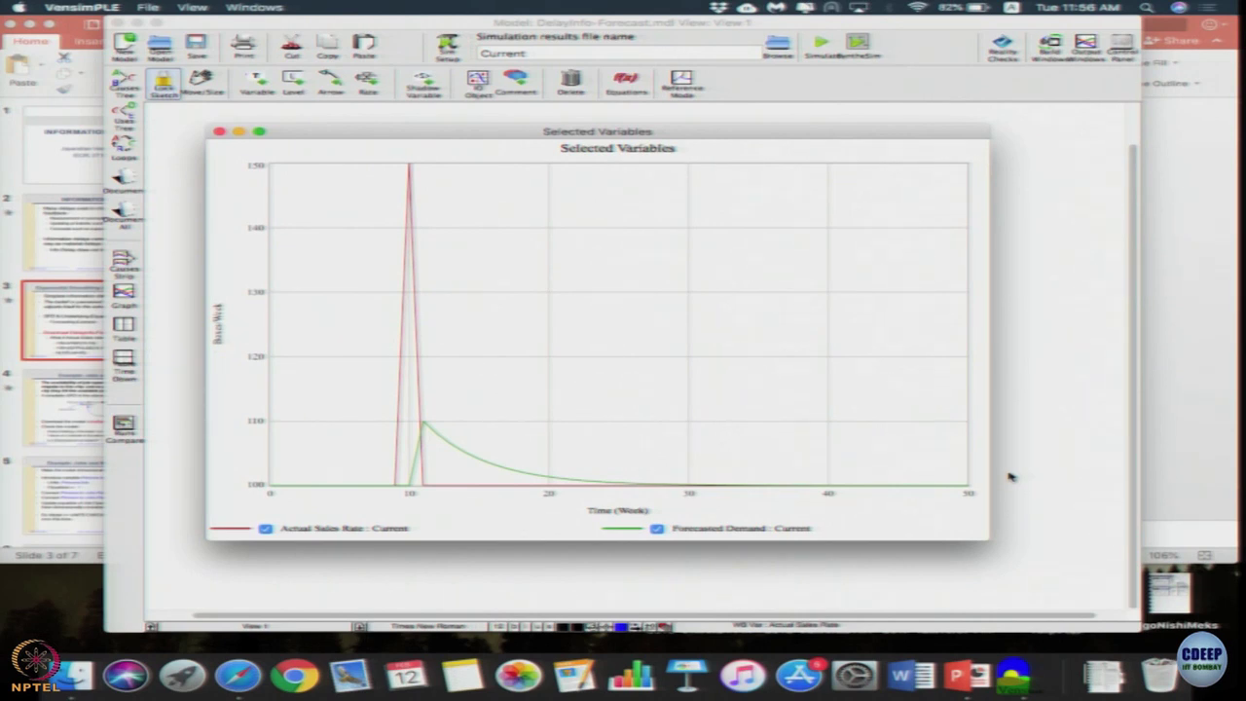
pyautogui.click(1010, 476)
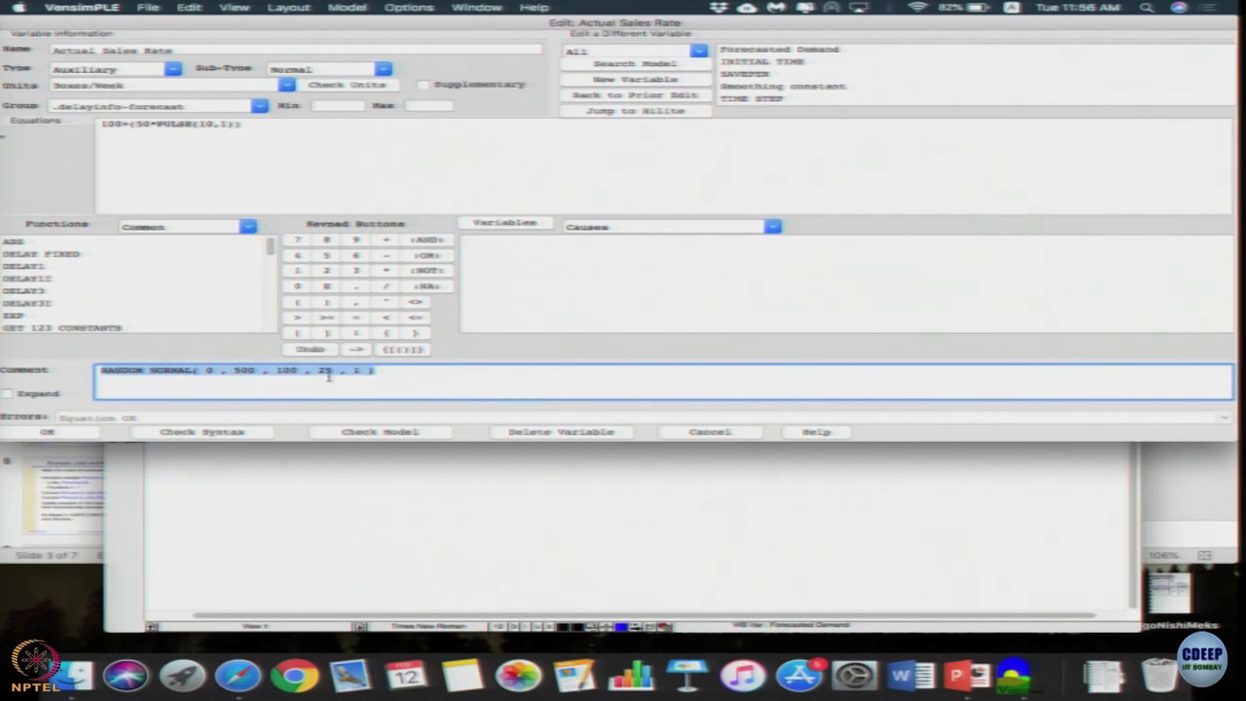
# Step: Replace Actual Sales Rate's equation with RANDOM NORMAL(0,500,100,25,1)
pyautogui.click(302, 124)
pyautogui.moveTo(239, 123); pyautogui.dragTo(101, 124)
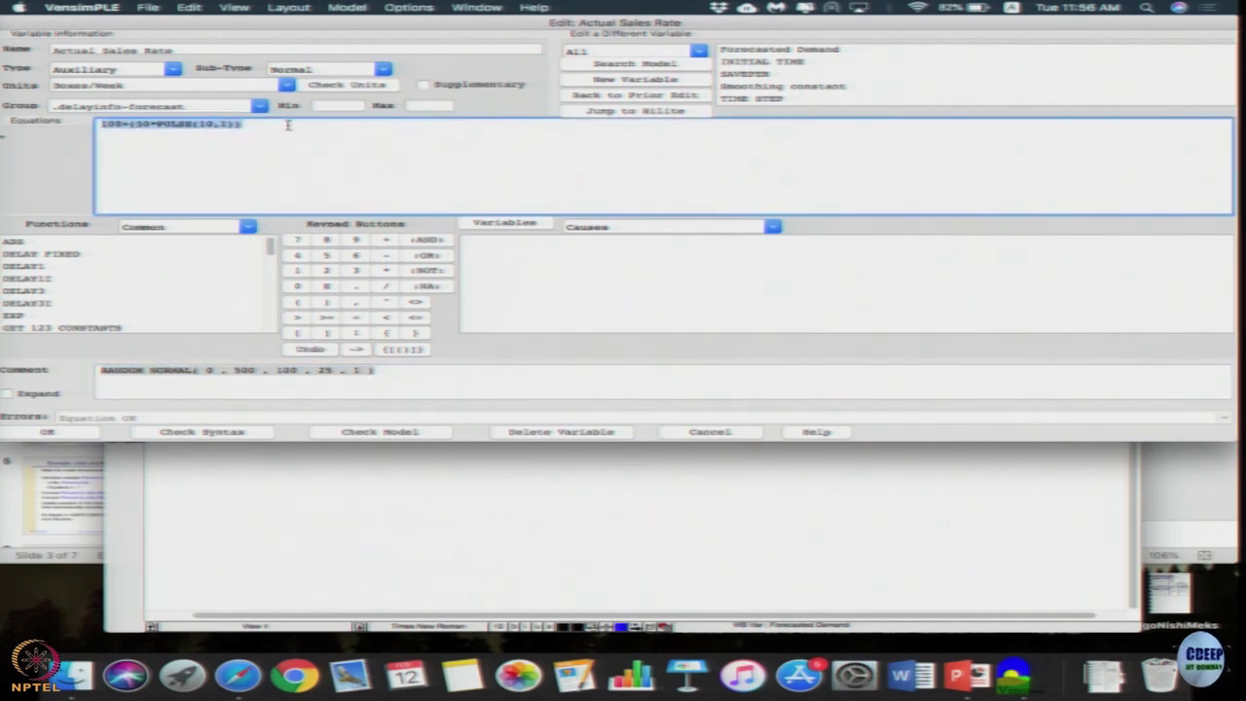
pyautogui.press('BackSpace')
pyautogui.write('RANDOM NORMAL( 0 , 500 , 100 , 25 , 1 )')
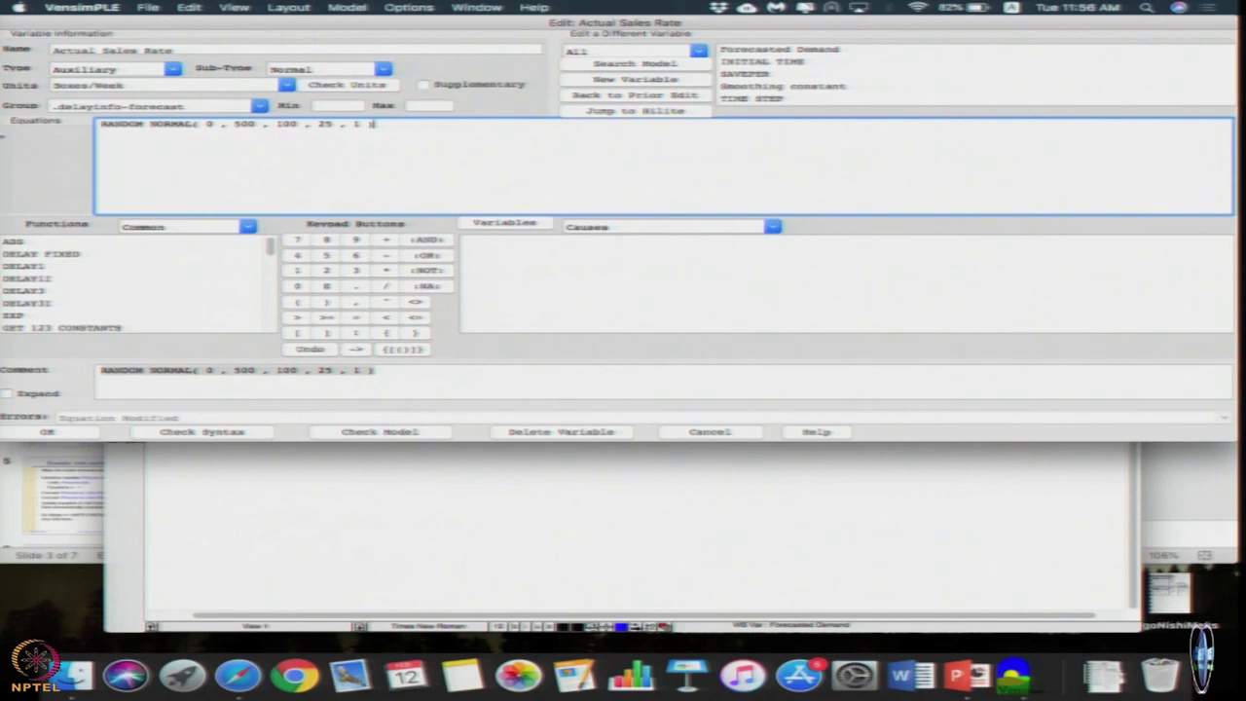
# Step: Open the Vensim Help documentation from the equation editor
pyautogui.click(476, 8)
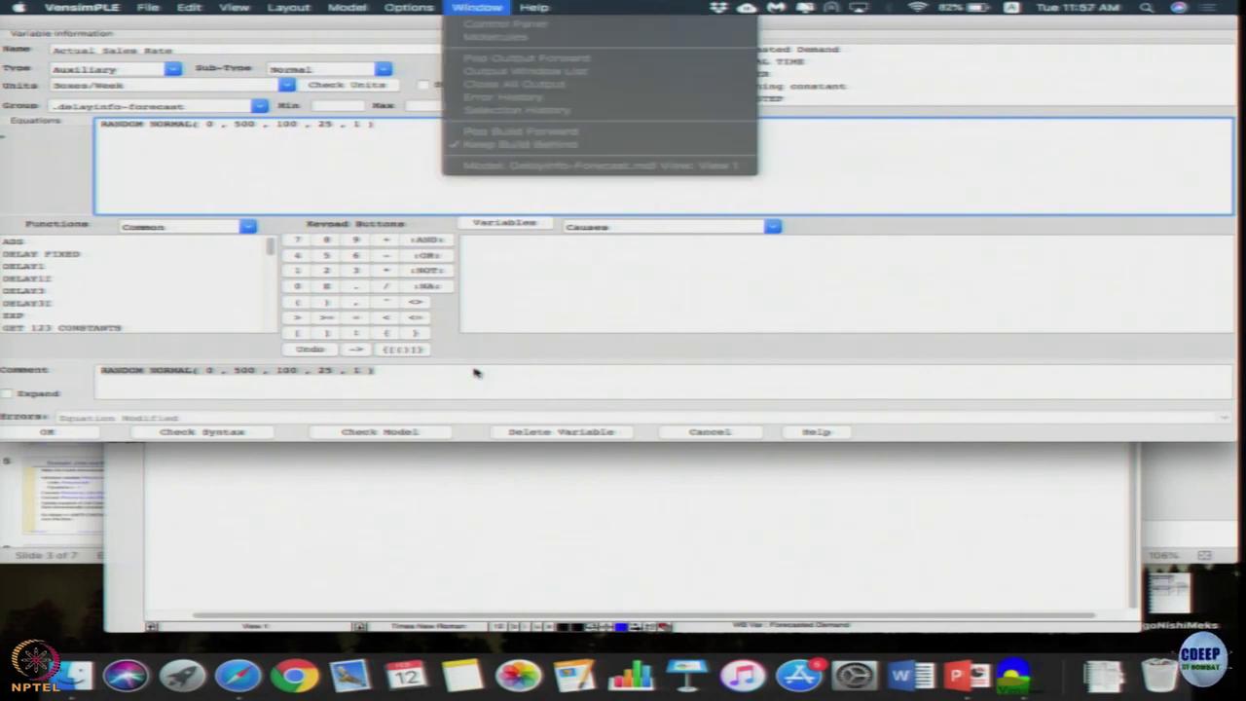
pyautogui.click(840, 435)
pyautogui.press('super+Tab')
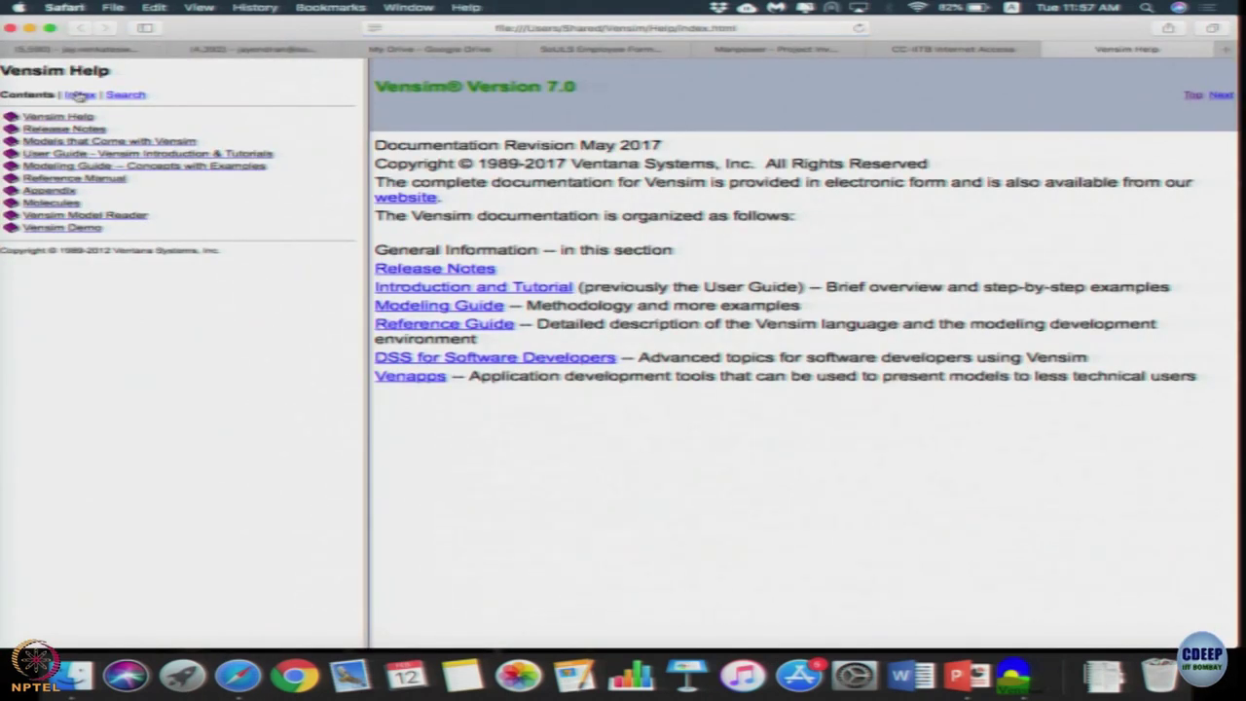
# Step: Search the Vensim help for NORMAL and open the RANDOM Functions page
pyautogui.click(137, 95)
pyautogui.click(113, 144)
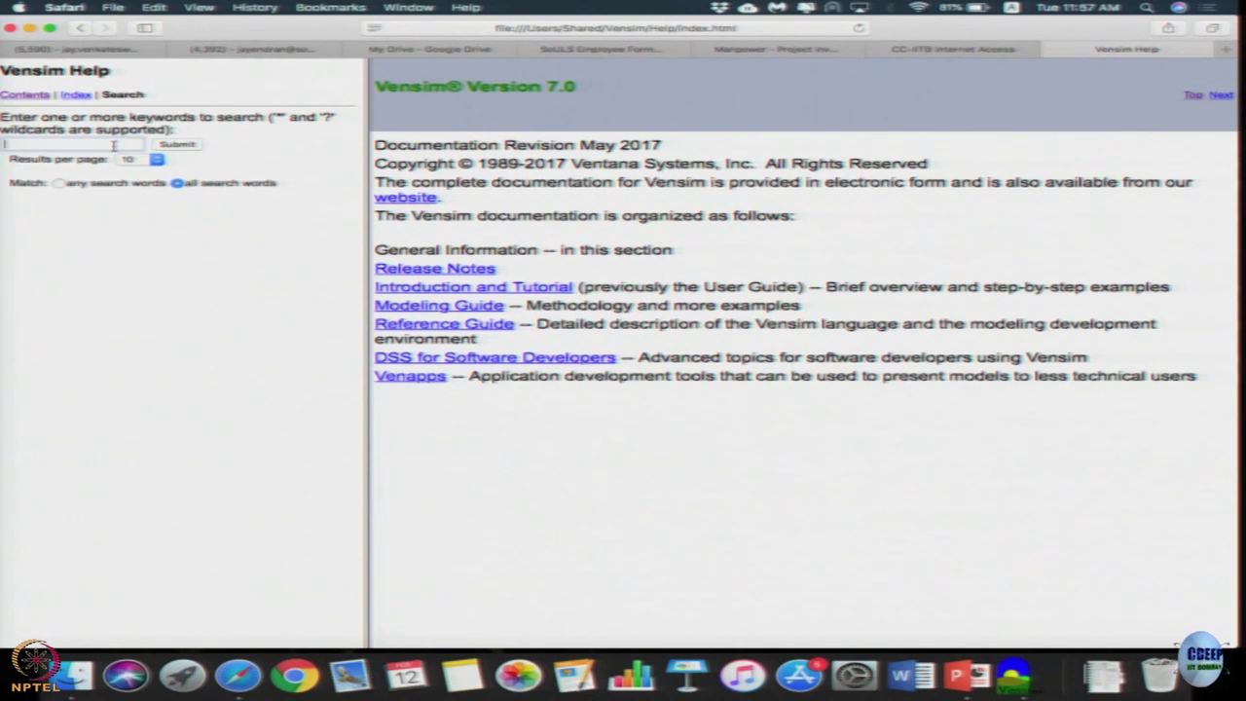
pyautogui.write('NORMAL')
pyautogui.press('Return')
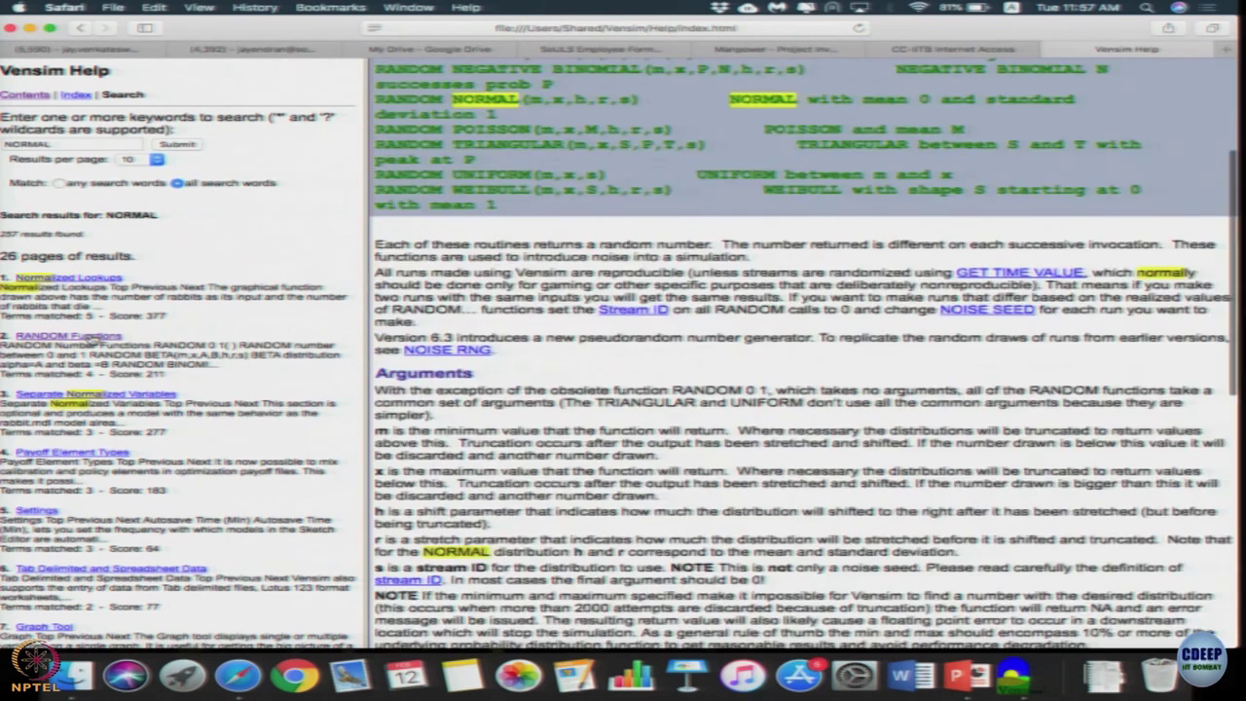
pyautogui.click(94, 336)
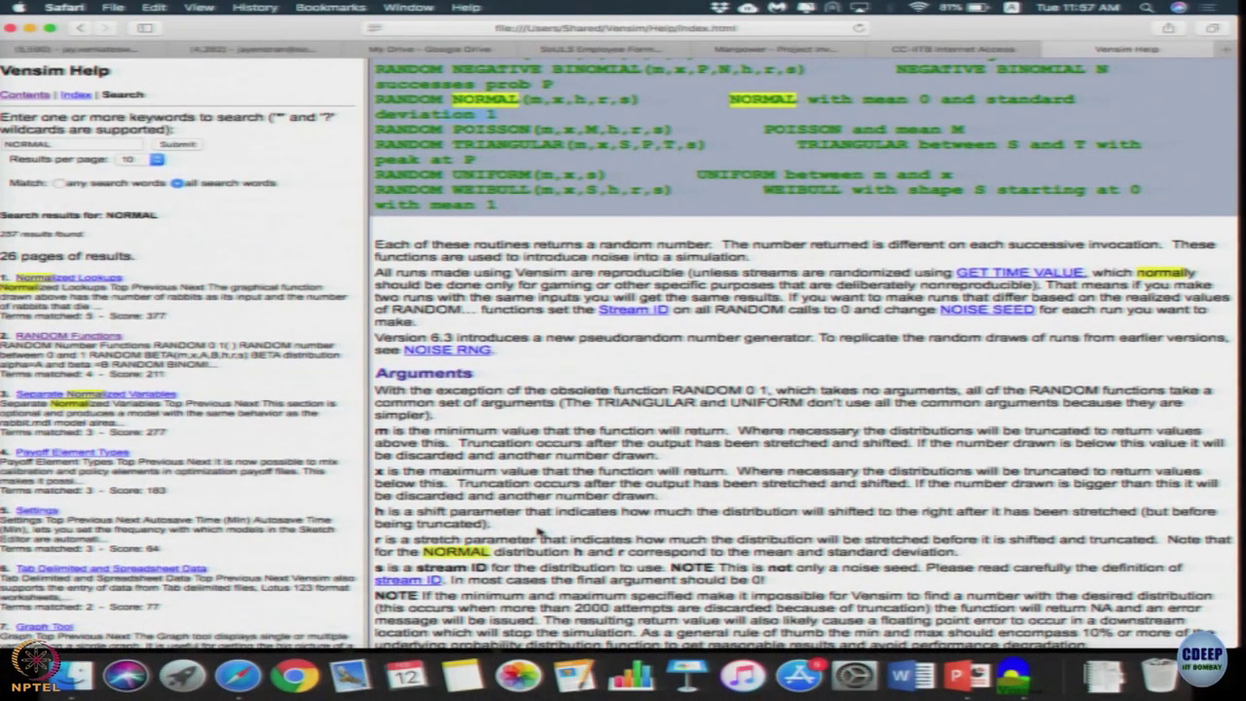
# Step: Read the RANDOM NORMAL(m,x,h,r,s) argument list, focusing on the h, r, s arguments
pyautogui.scroll(-8, 538, 531)
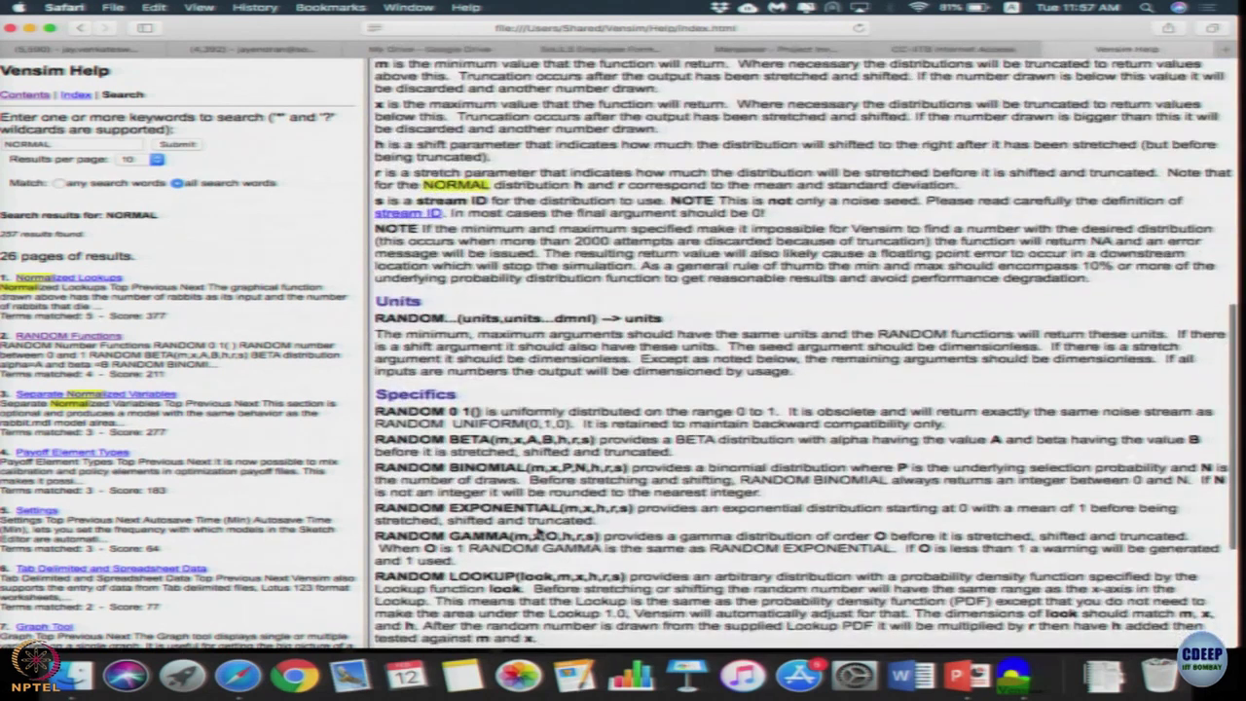
pyautogui.scroll(-5, 538, 532)
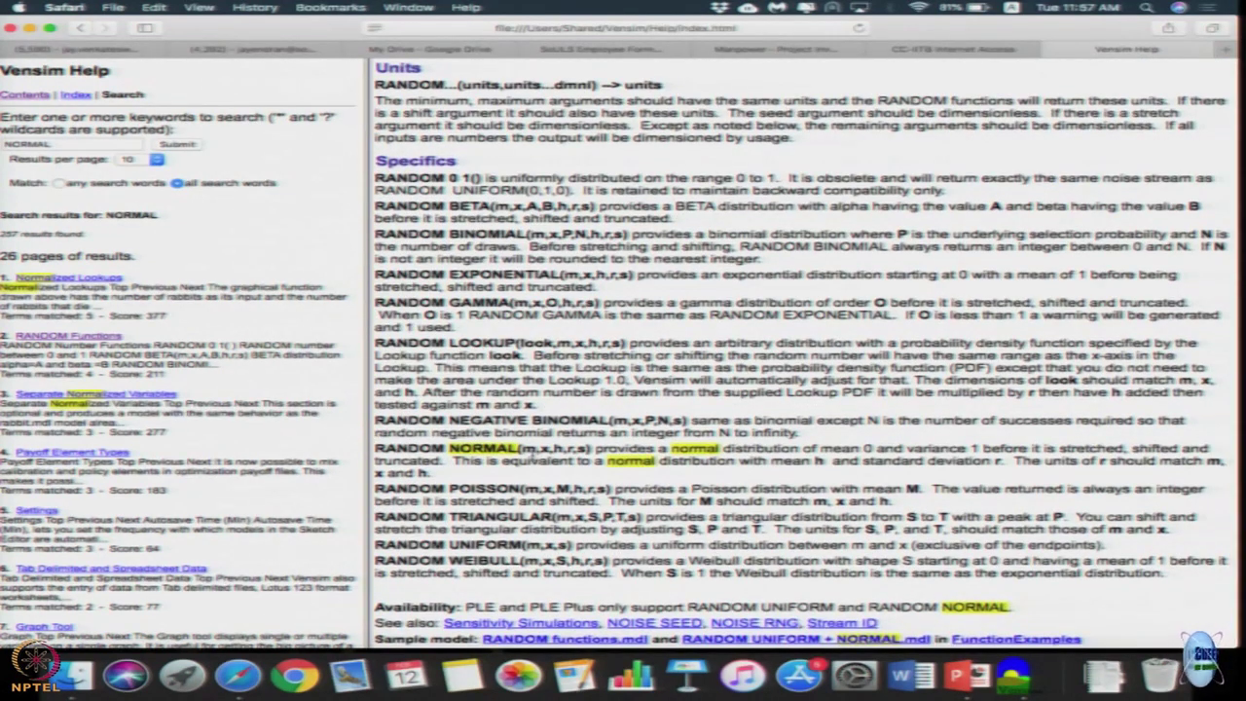
pyautogui.moveTo(522, 450); pyautogui.dragTo(587, 448)
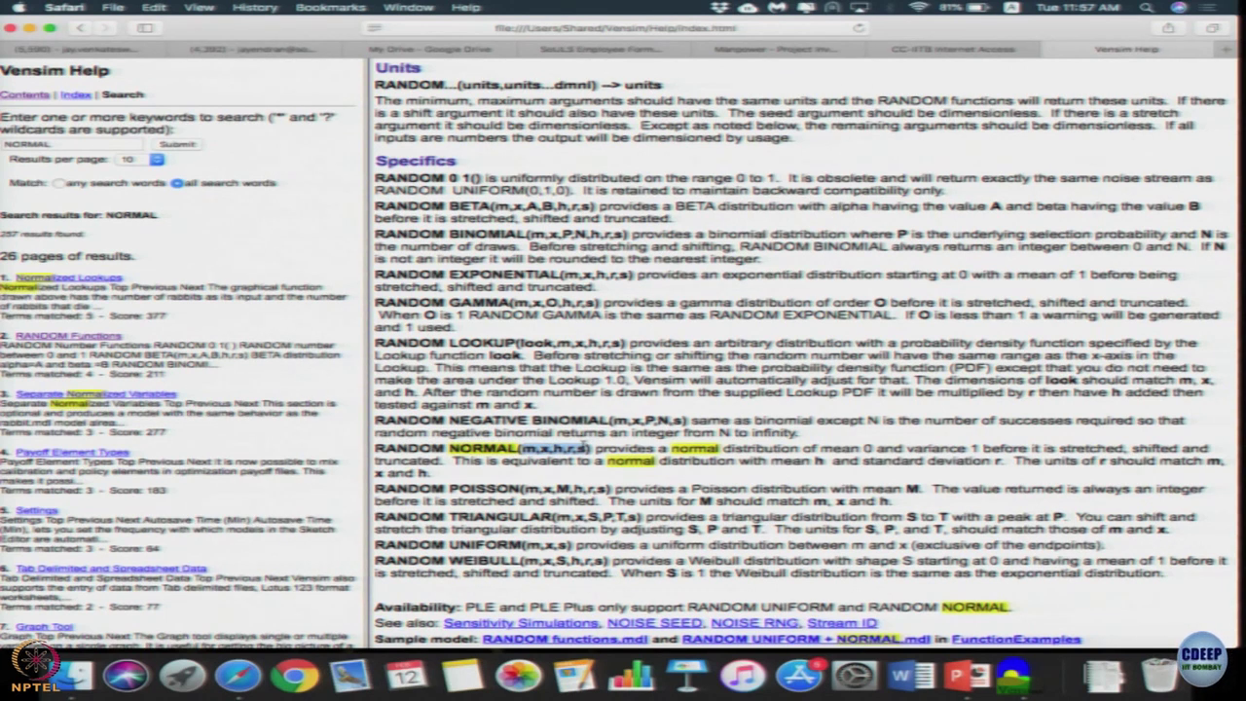
pyautogui.click(547, 477)
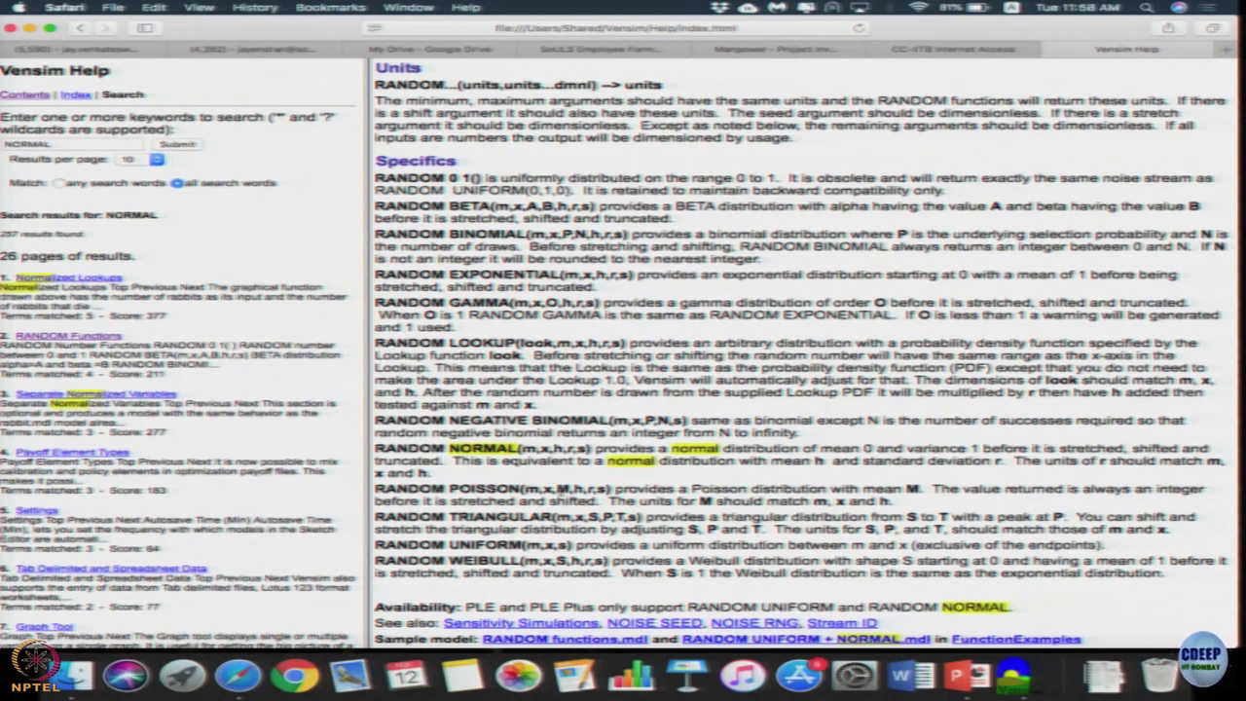
pyautogui.moveTo(554, 449); pyautogui.dragTo(590, 449)
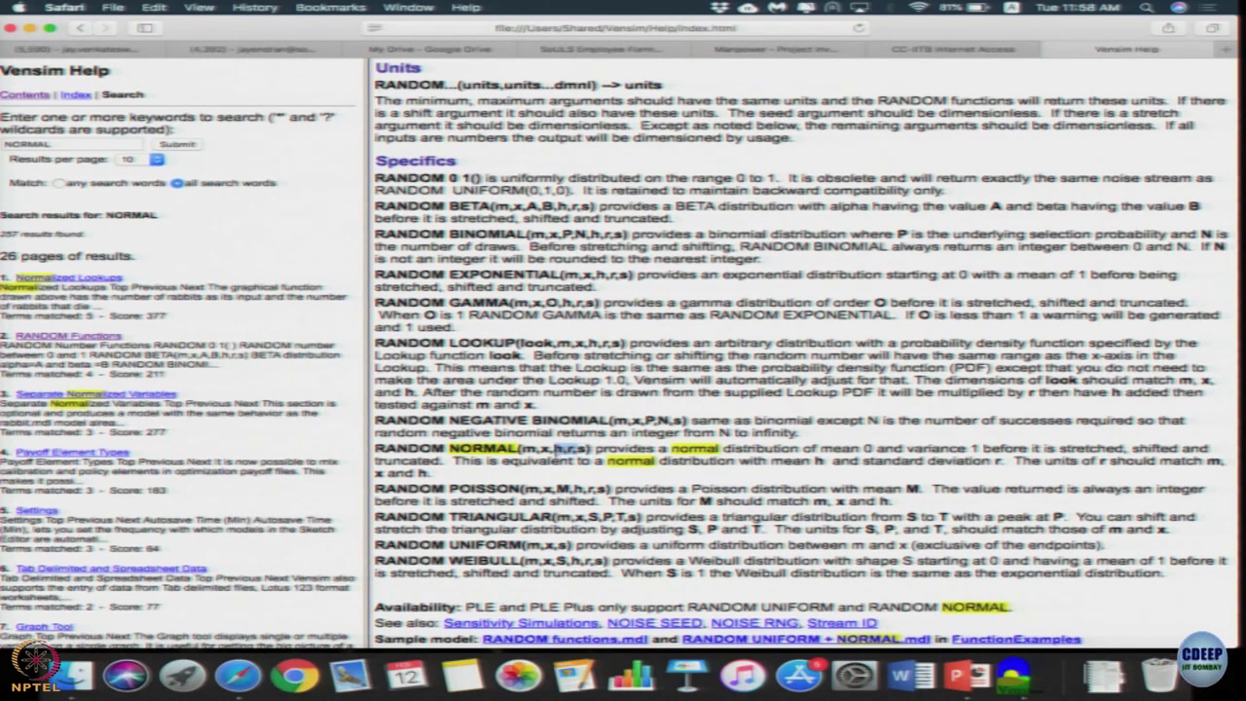
pyautogui.click(587, 465)
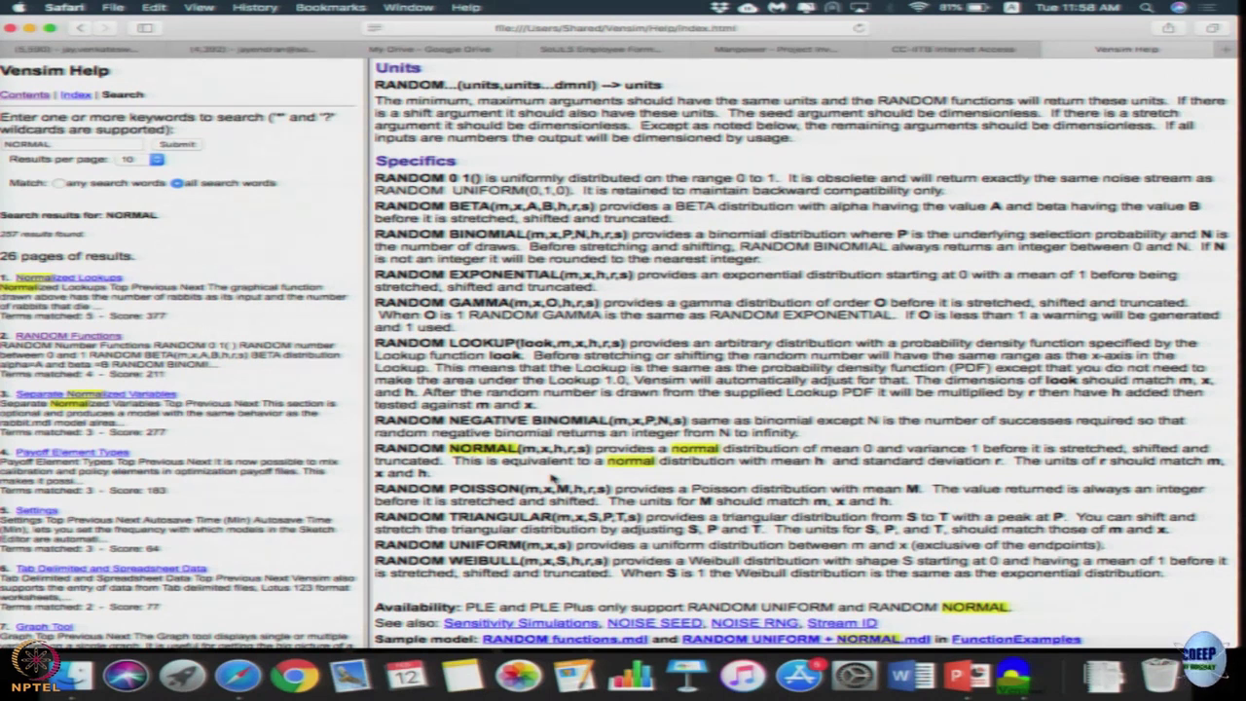
pyautogui.scroll(3, 552, 477)
pyautogui.scroll(-2, 552, 474)
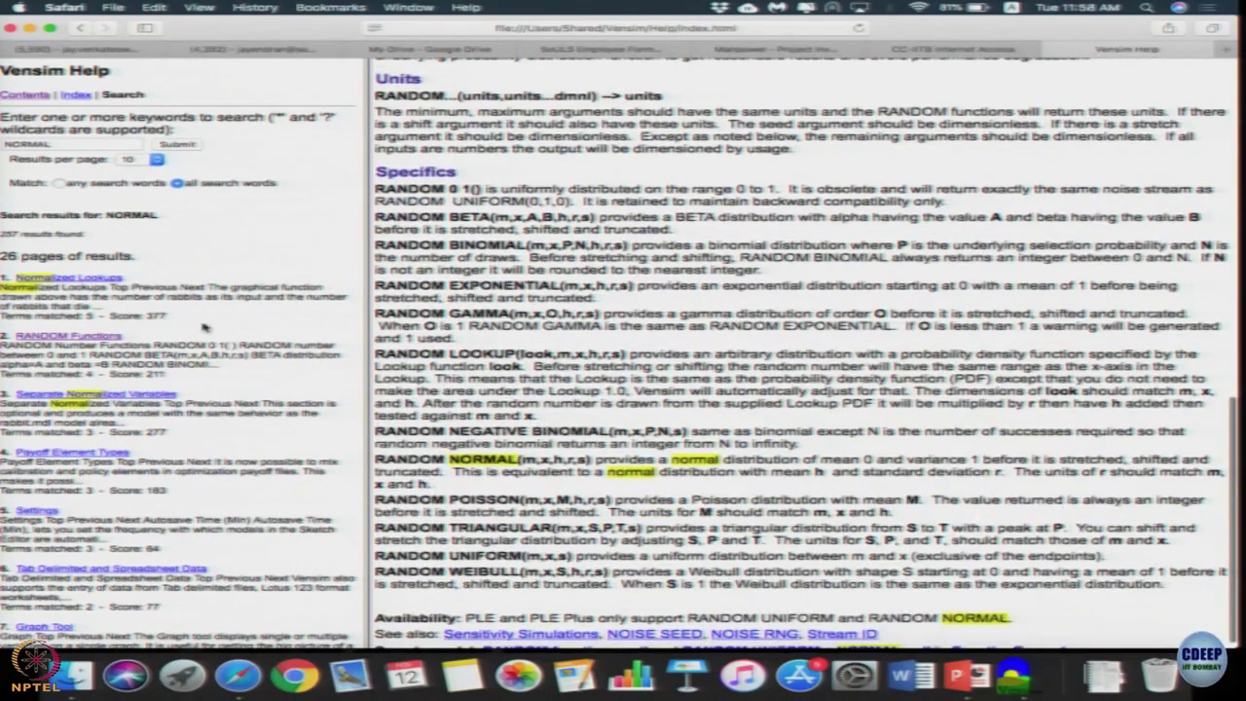
# Step: Search help for 'random normal', reread the argument descriptions, then return to Vensim
pyautogui.doubleClick(92, 143)
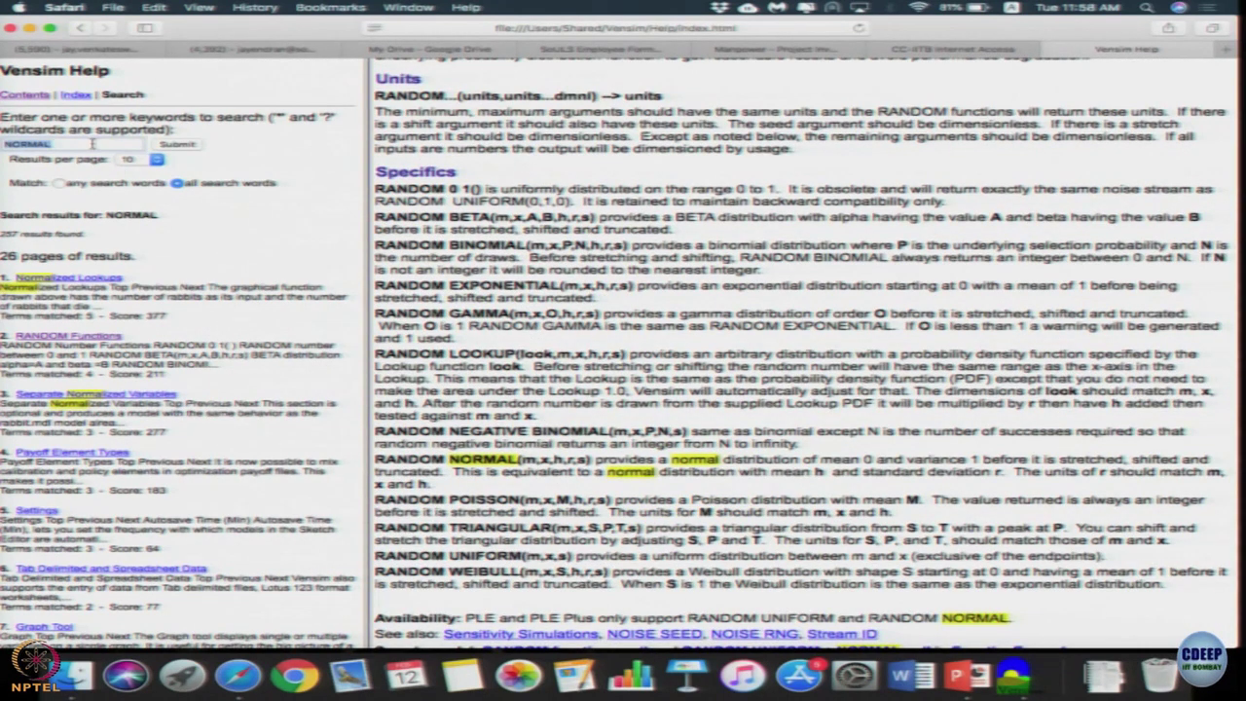
pyautogui.write('random normal')
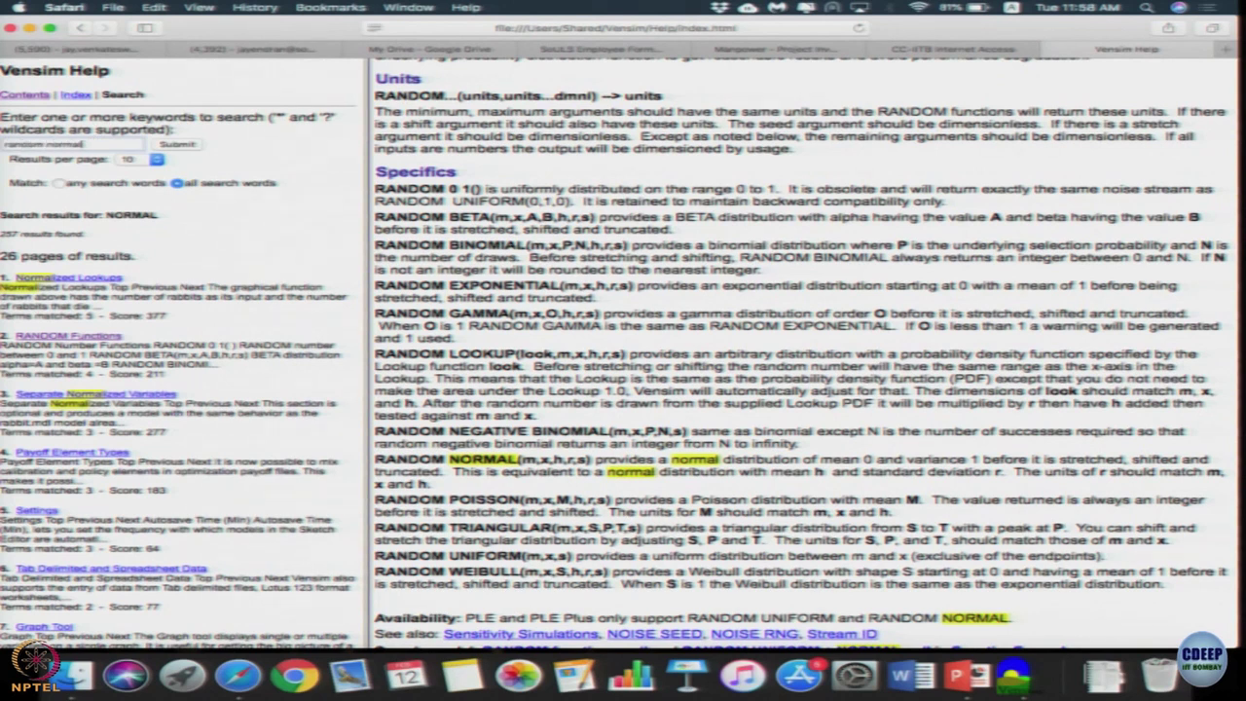
pyautogui.press('Return')
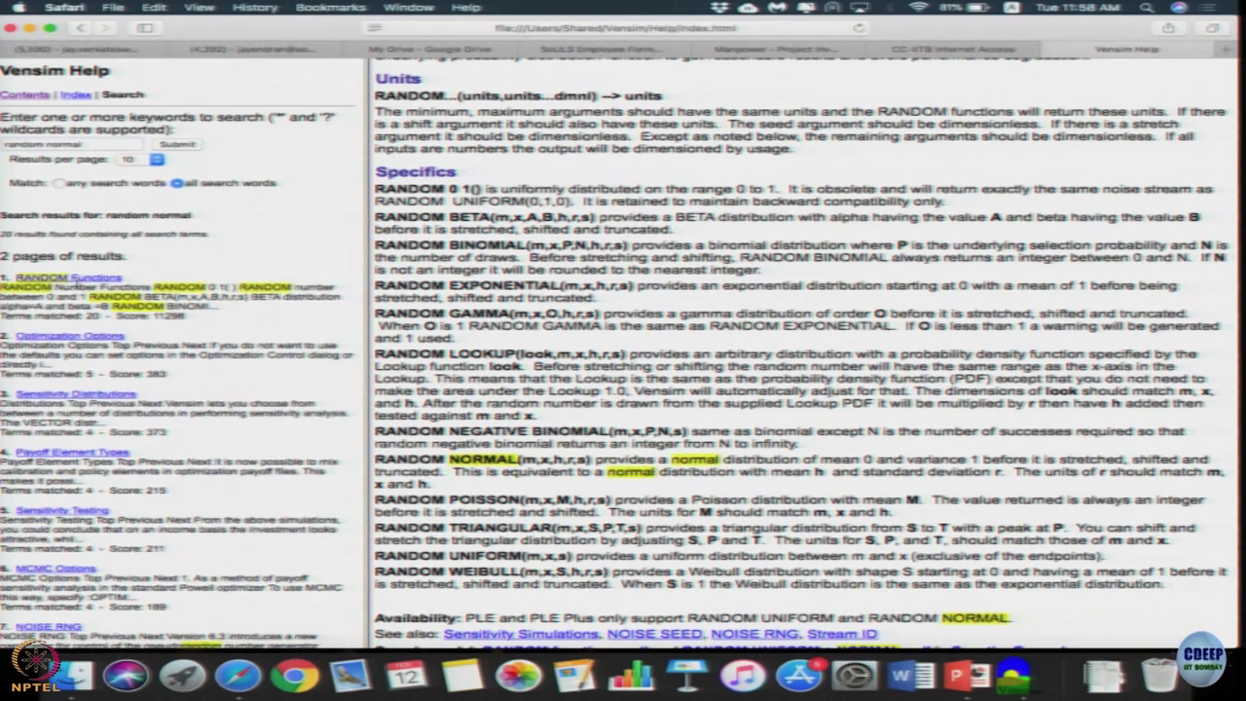
pyautogui.click(86, 277)
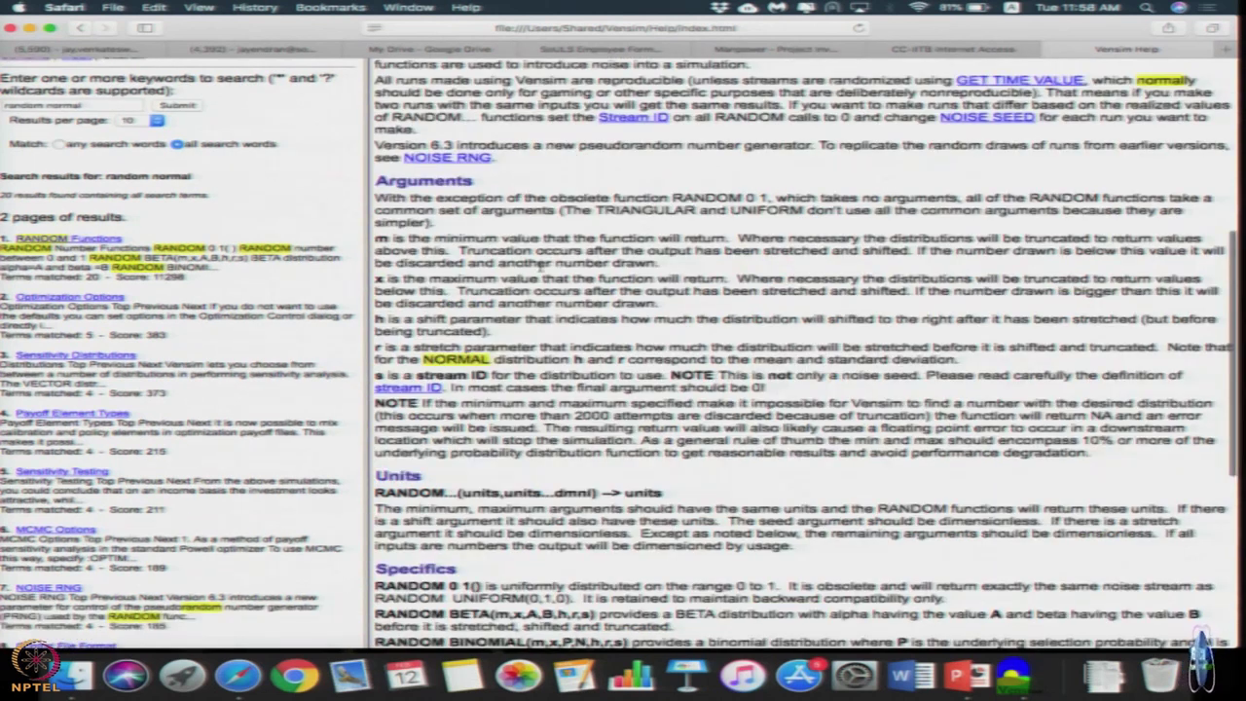
pyautogui.moveTo(474, 237); pyautogui.dragTo(703, 238)
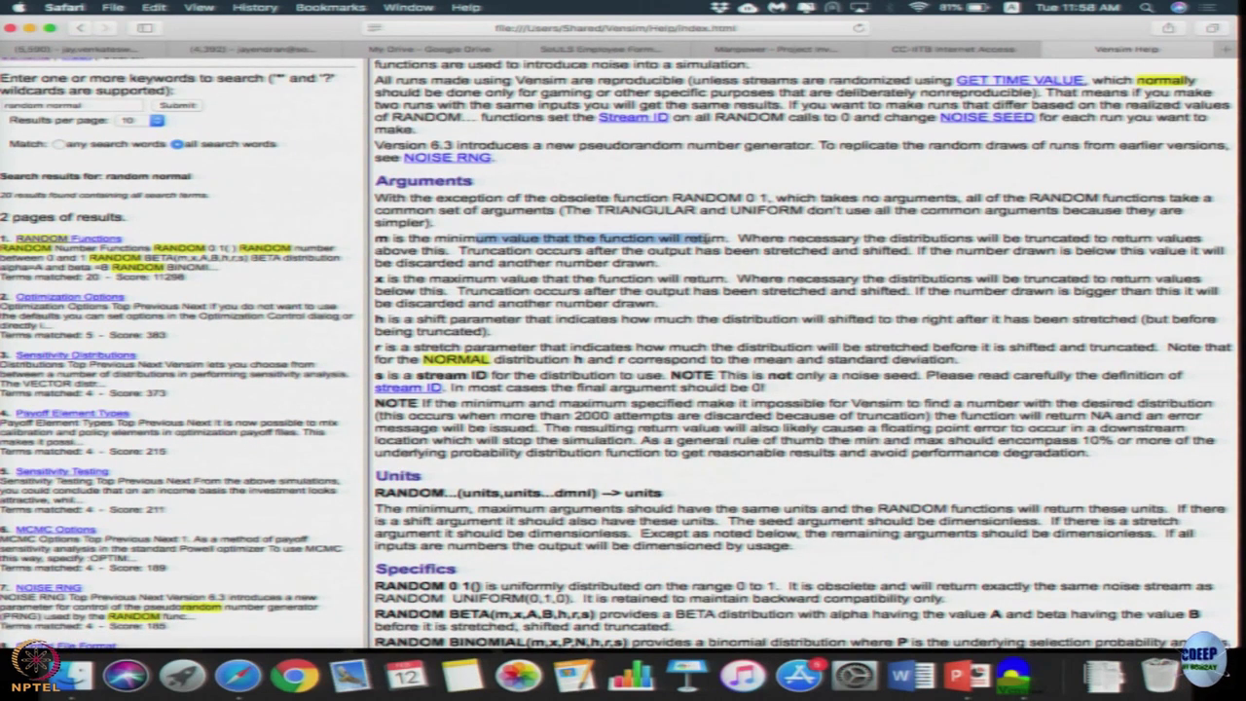
pyautogui.moveTo(446, 282); pyautogui.dragTo(666, 280)
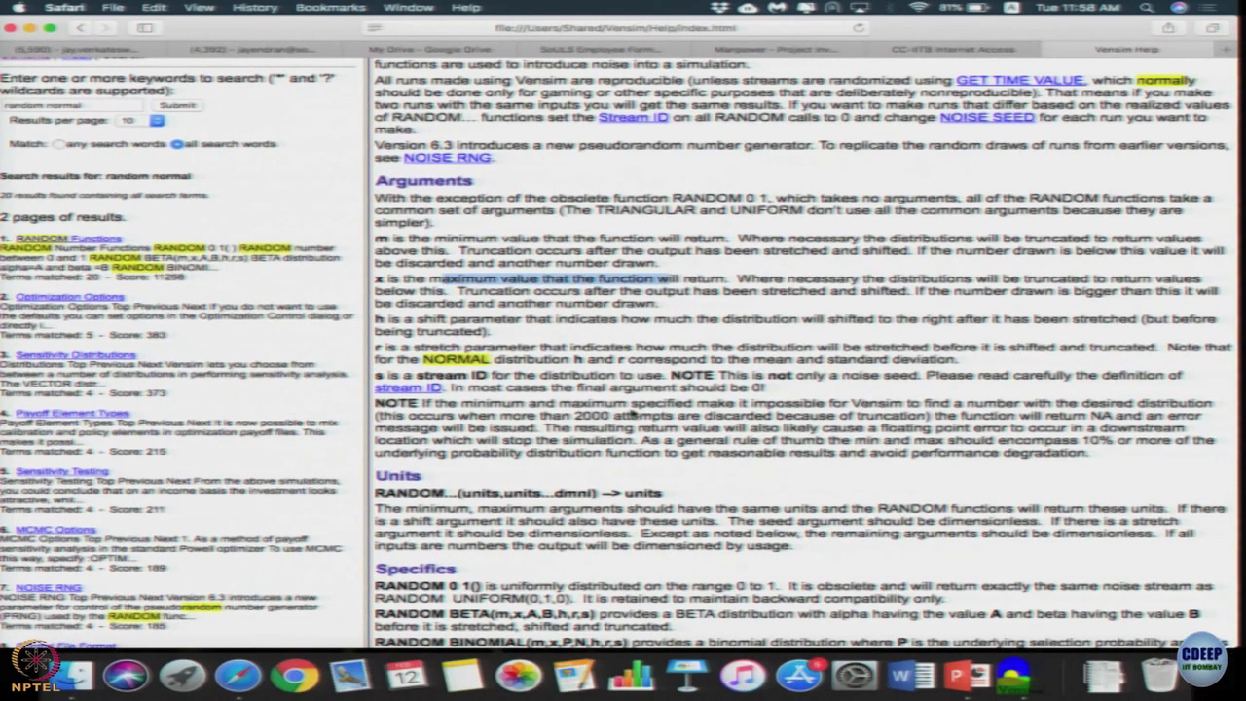
pyautogui.scroll(-8, 633, 478)
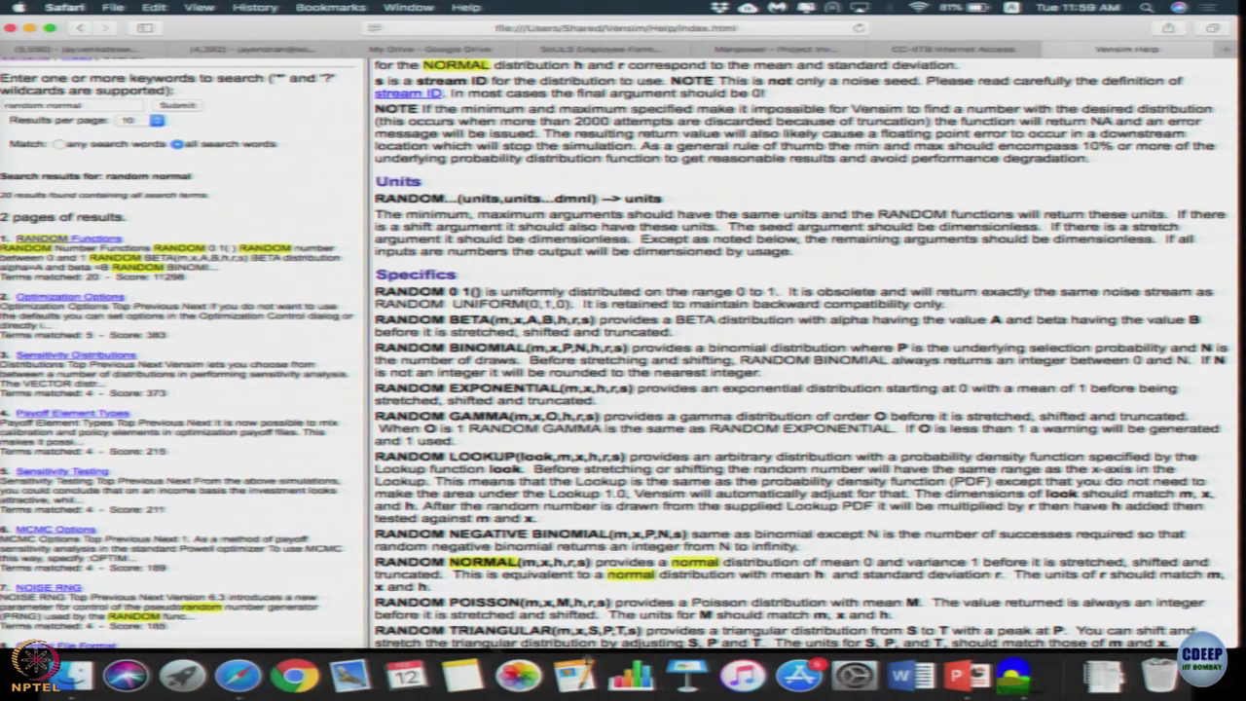
pyautogui.click(1013, 679)
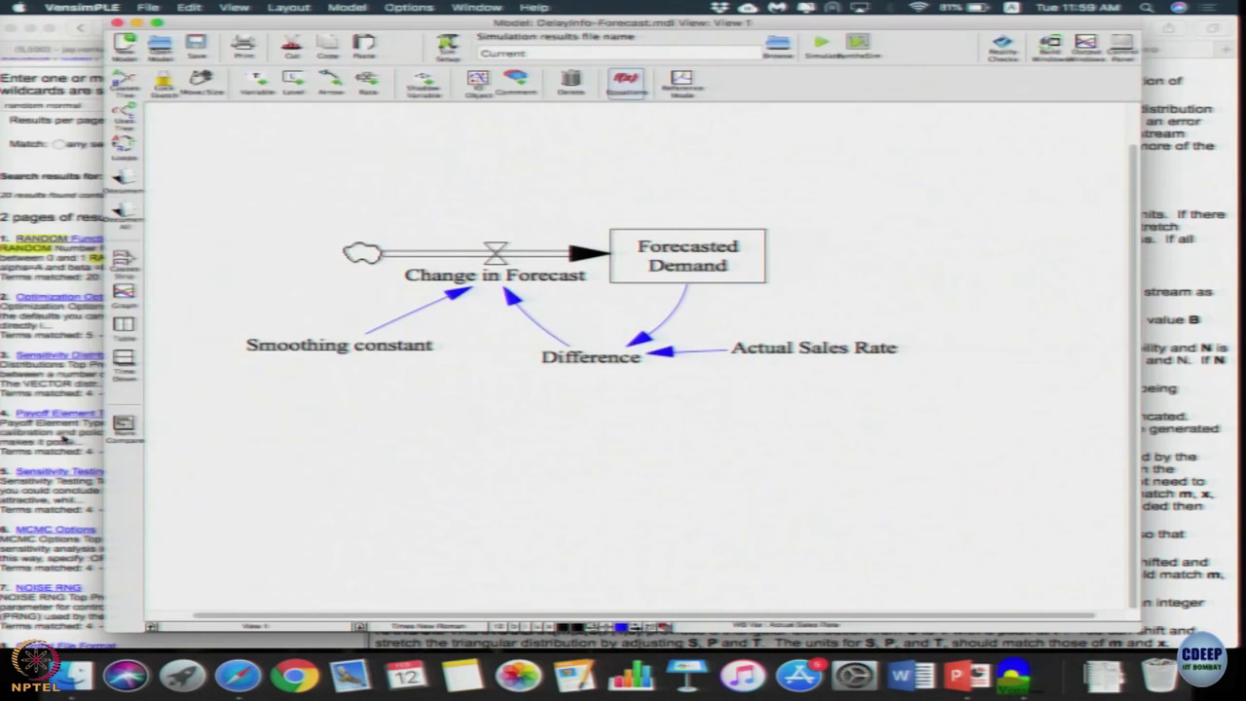
# Step: Rerun over Current and view an enlarged graph of Actual Sales Rate alone
pyautogui.click(821, 44)
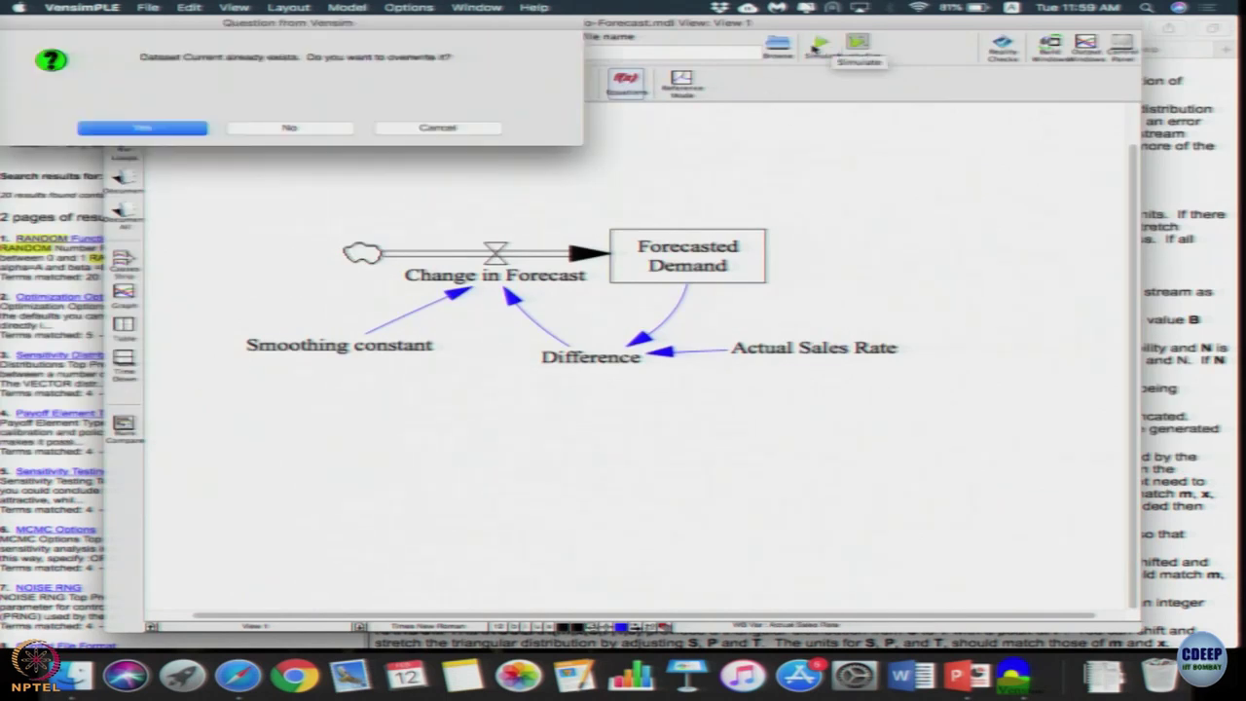
pyautogui.click(187, 130)
pyautogui.click(799, 353)
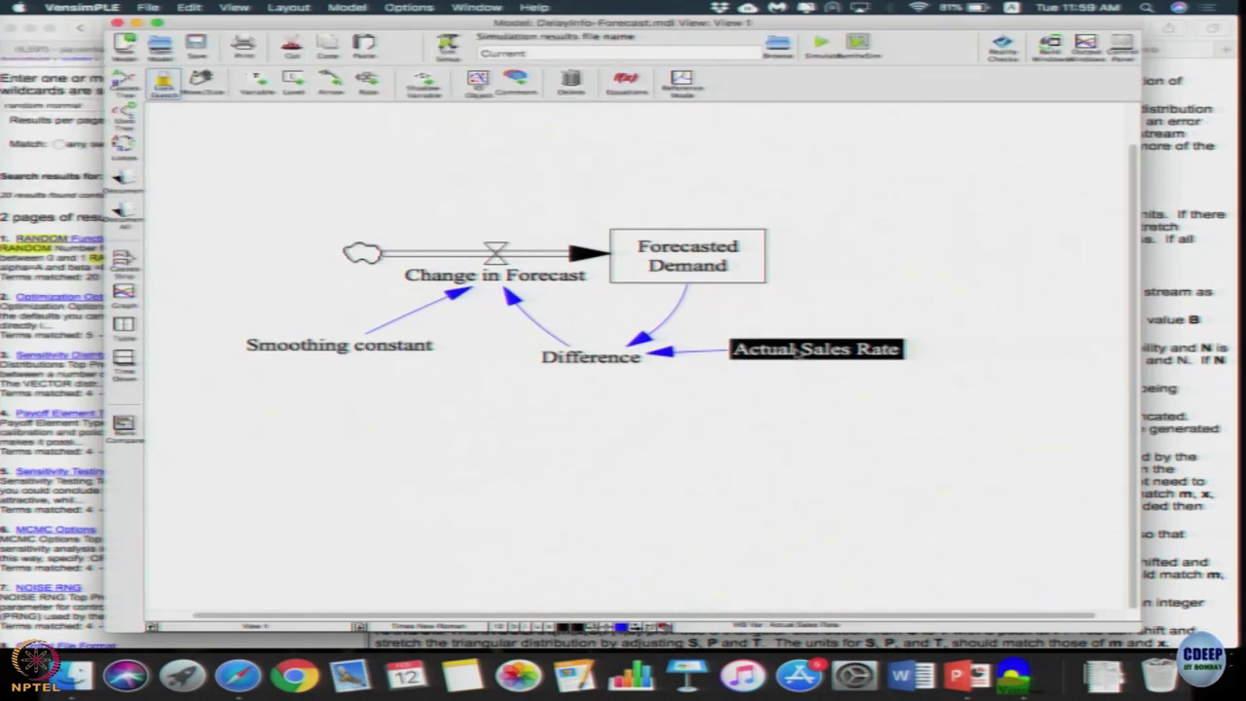
pyautogui.click(127, 300)
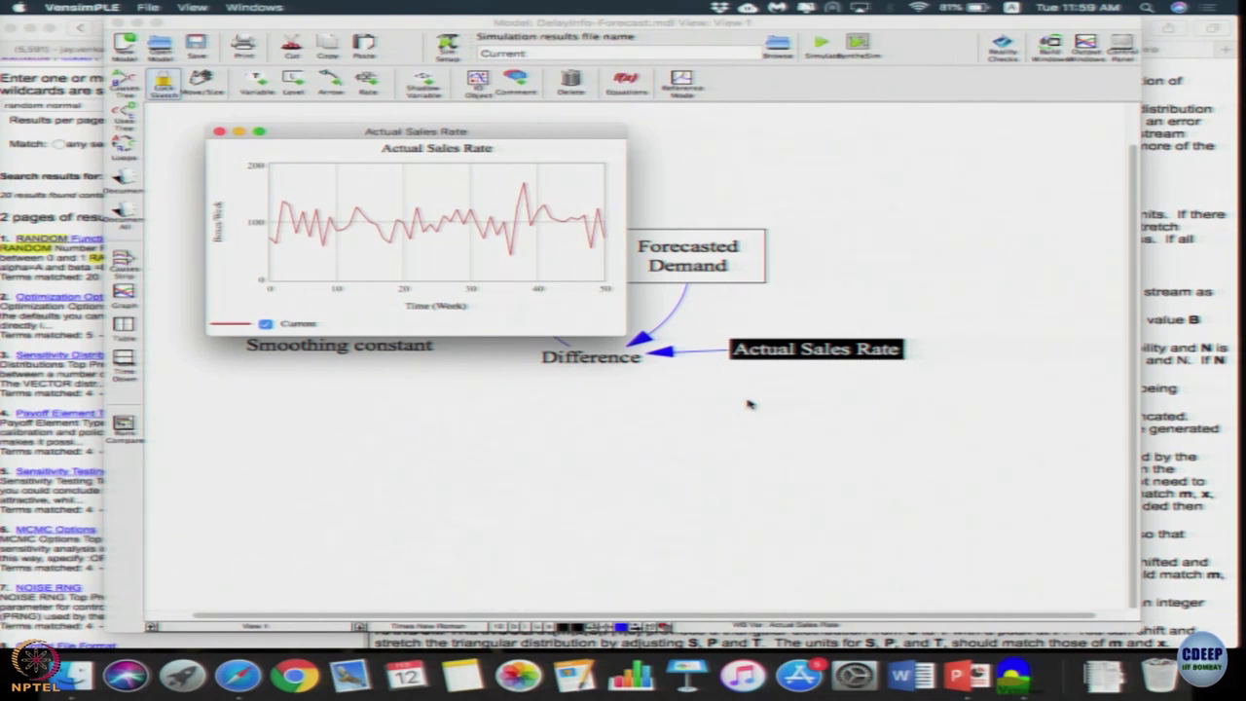
pyautogui.moveTo(623, 327); pyautogui.dragTo(871, 559)
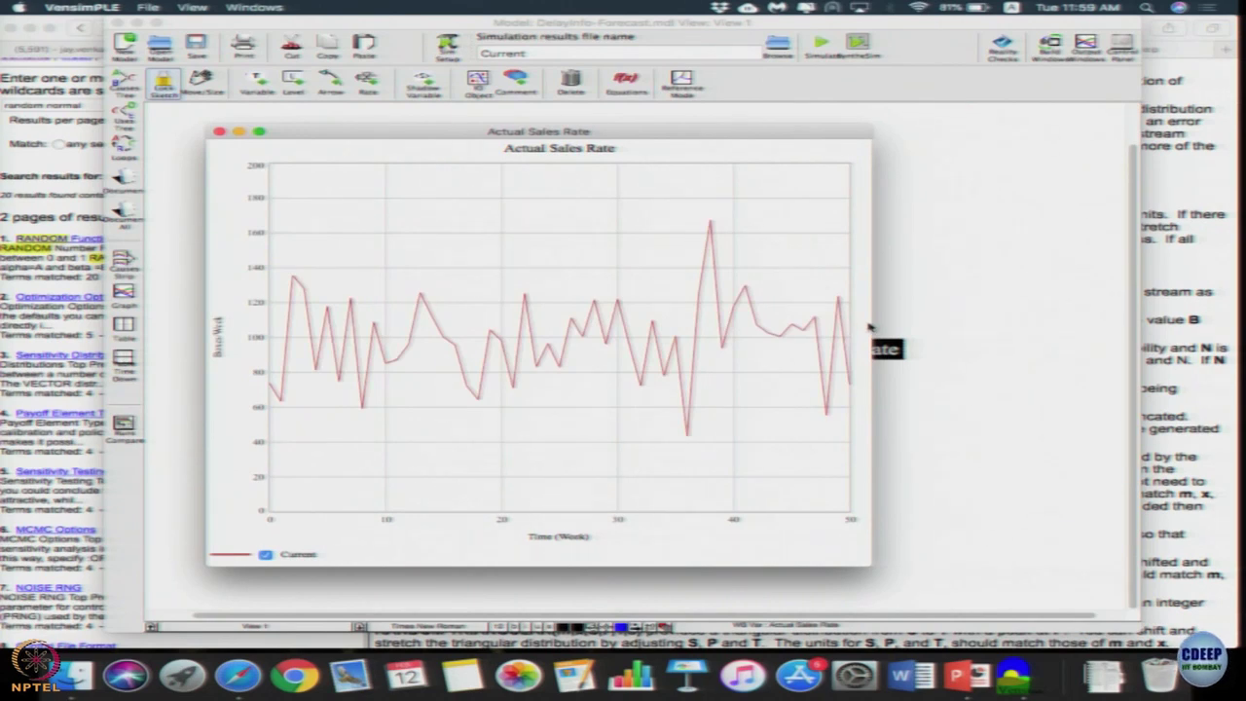
pyautogui.click(971, 309)
# Step: Graph Actual Sales Rate with Forecasted Demand in a maximized window
pyautogui.click(834, 358)
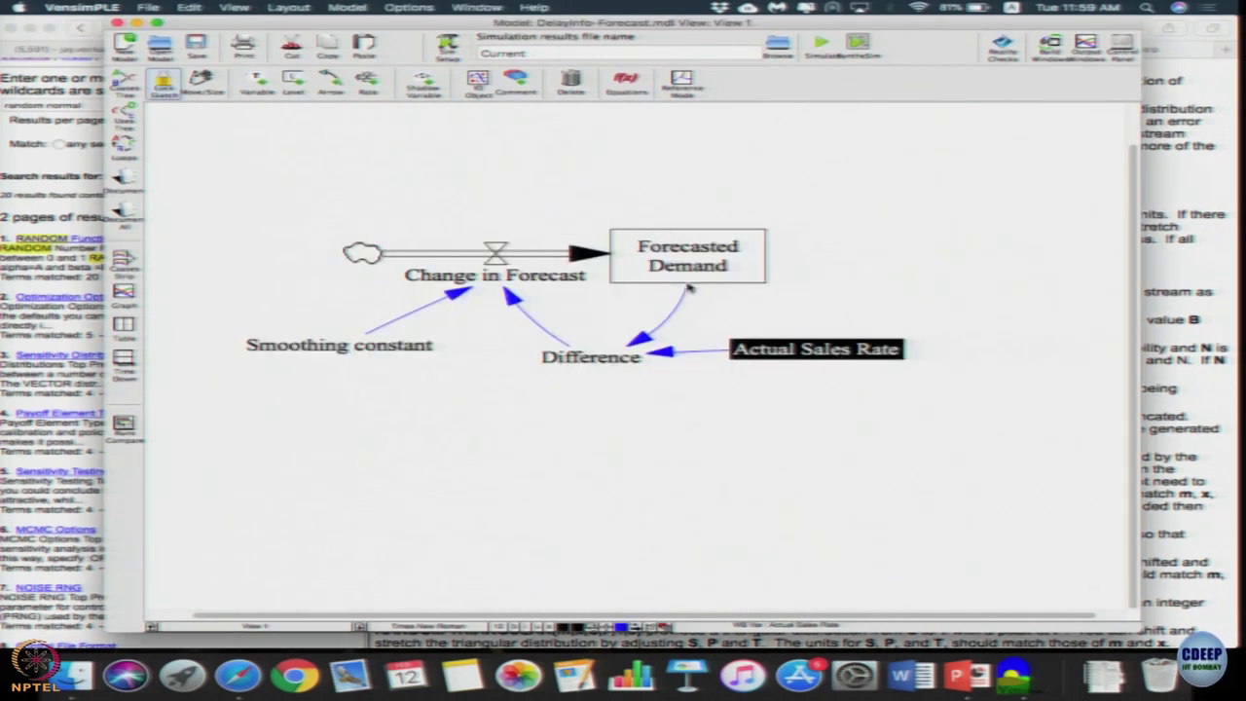
pyautogui.keyDown('shift'); pyautogui.click(675, 264); pyautogui.keyUp('shift')
pyautogui.click(126, 297)
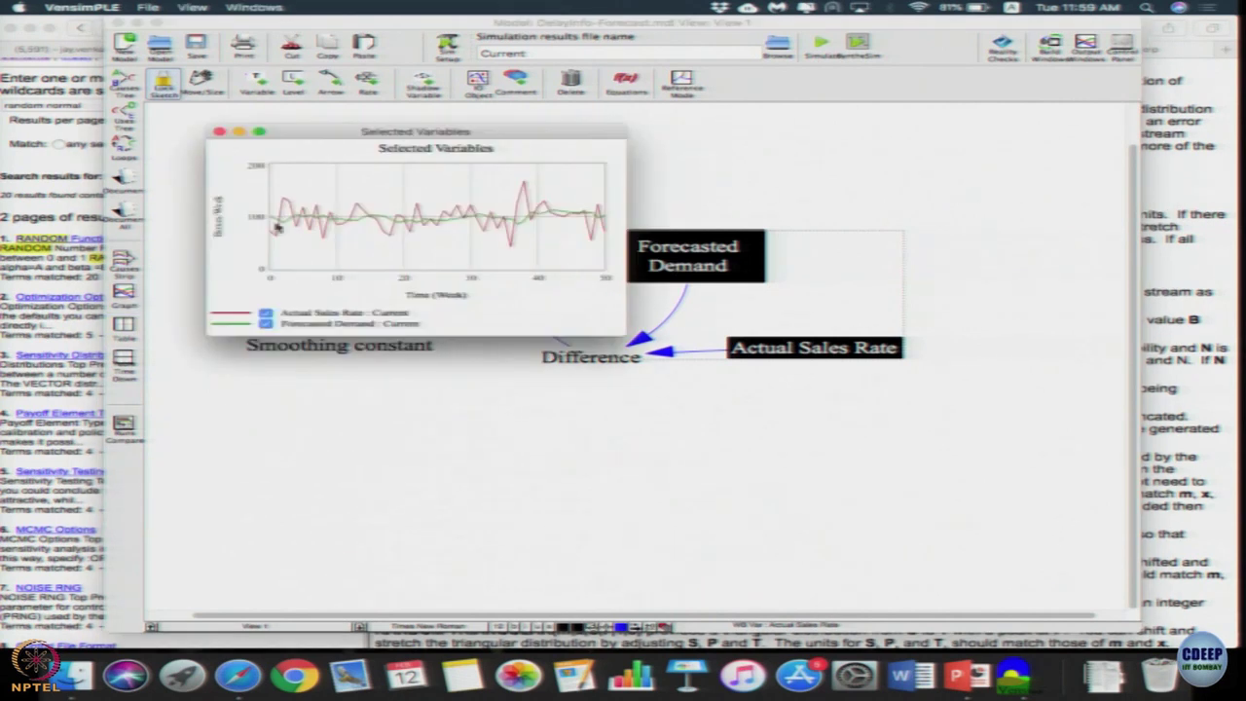
pyautogui.doubleClick(507, 130)
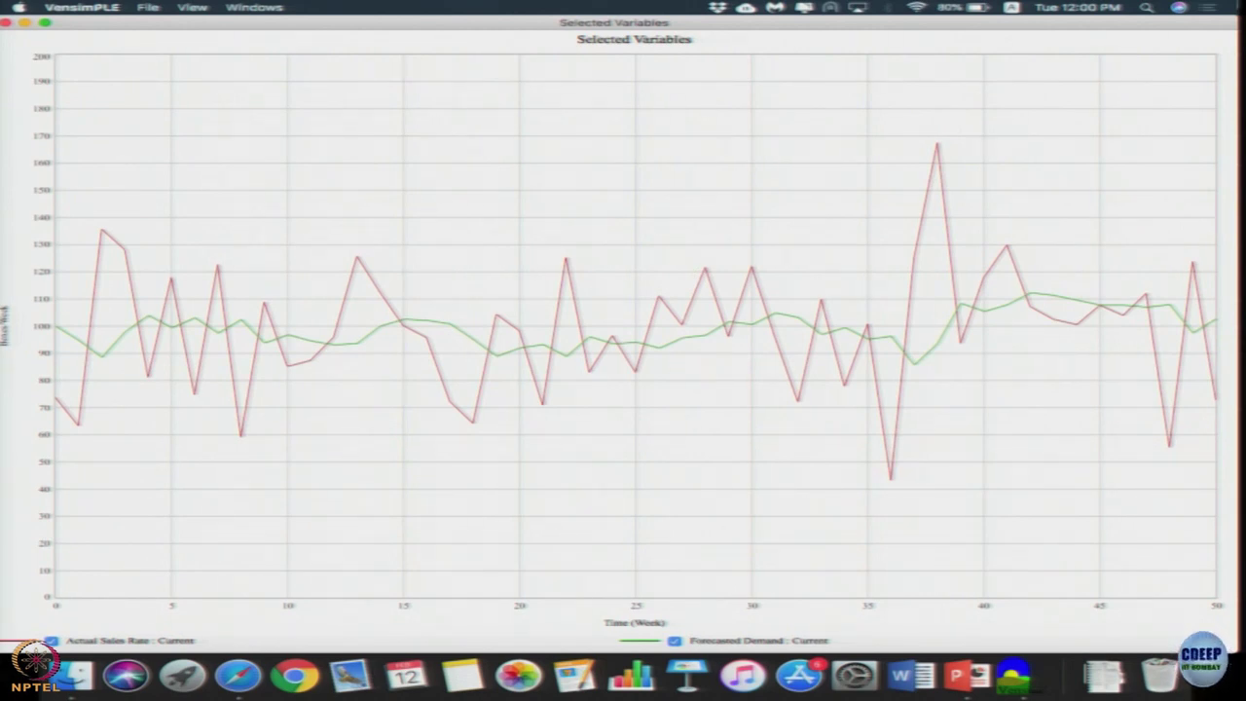
# Step: Change the Smoothing constant from 0.2 to 0.8
pyautogui.click(8, 22)
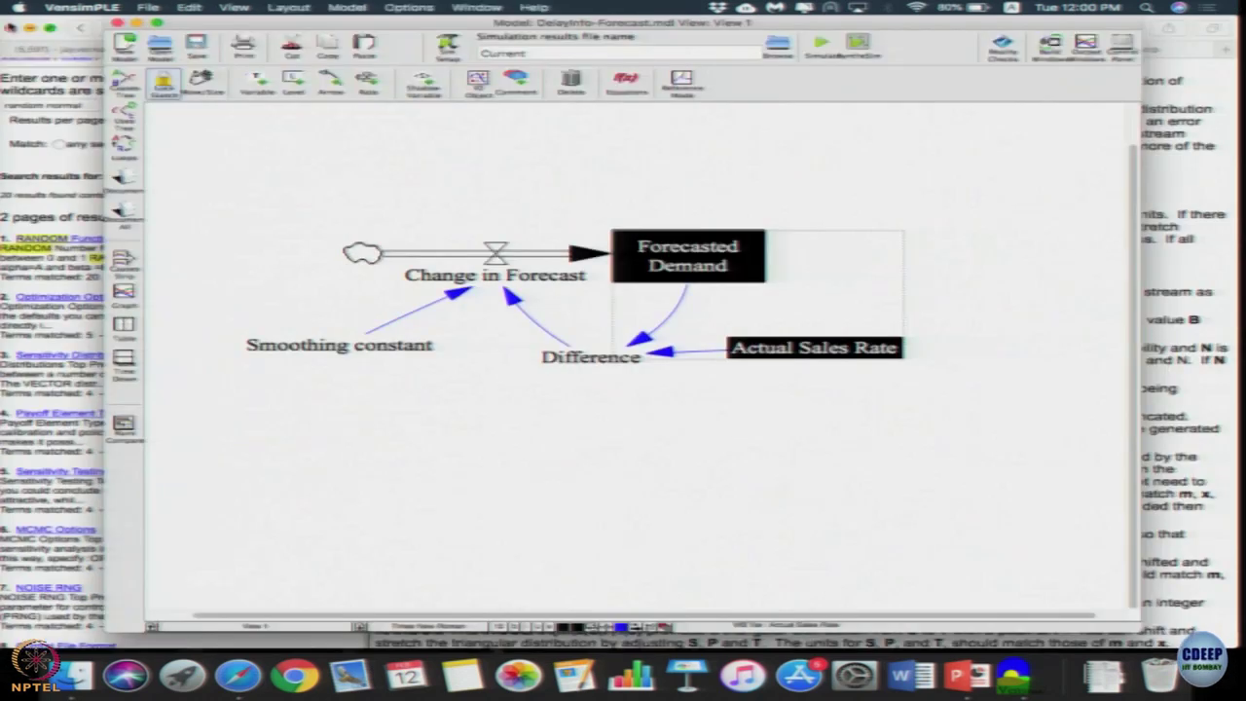
pyautogui.click(720, 200)
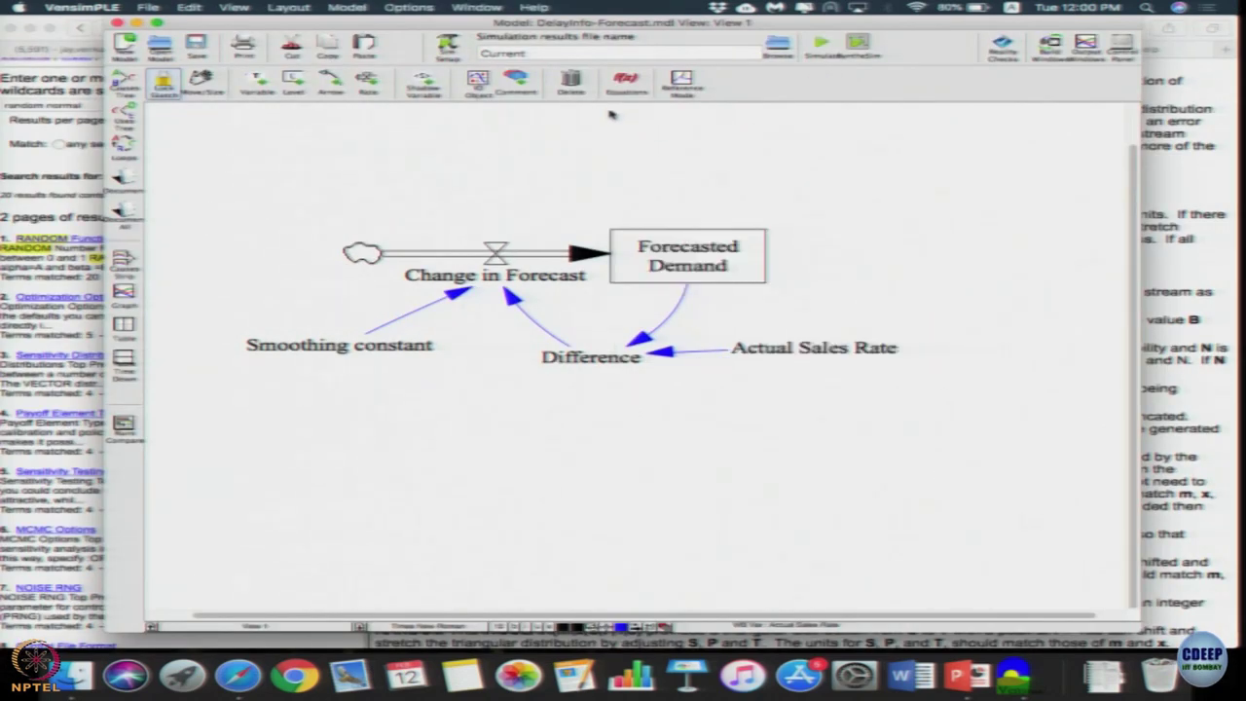
pyautogui.click(389, 348)
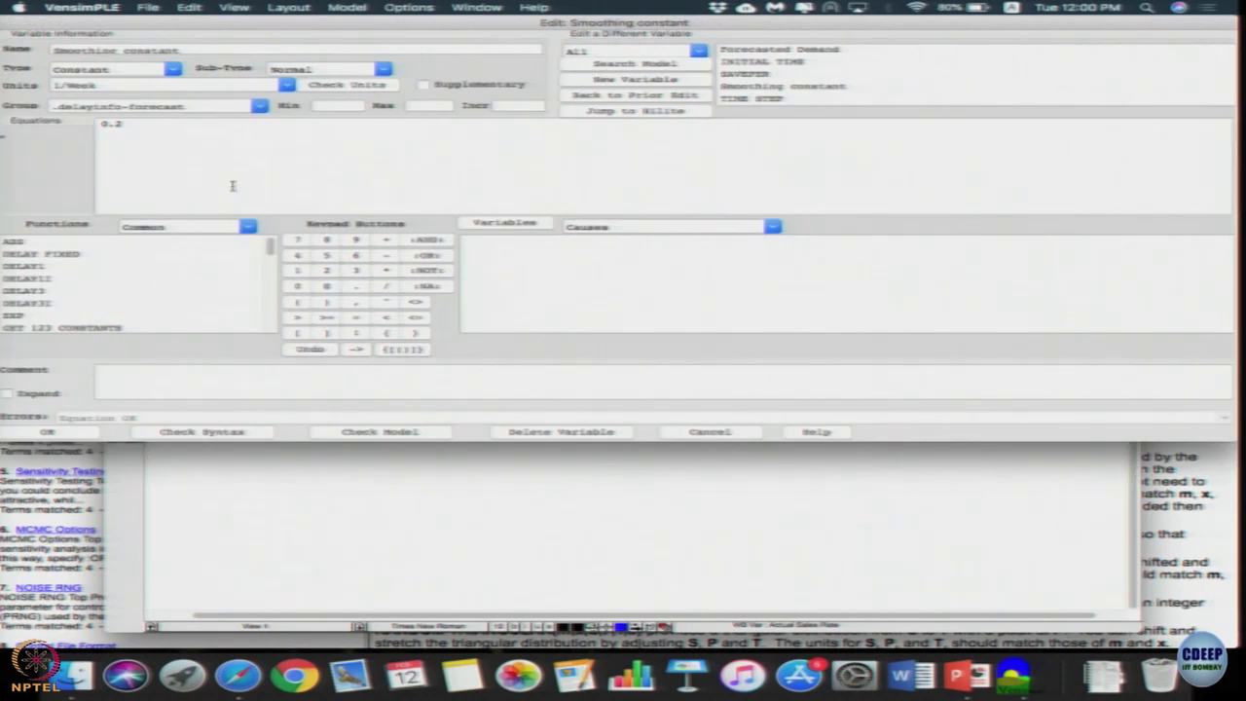
pyautogui.click(239, 170)
pyautogui.press('BackSpace')
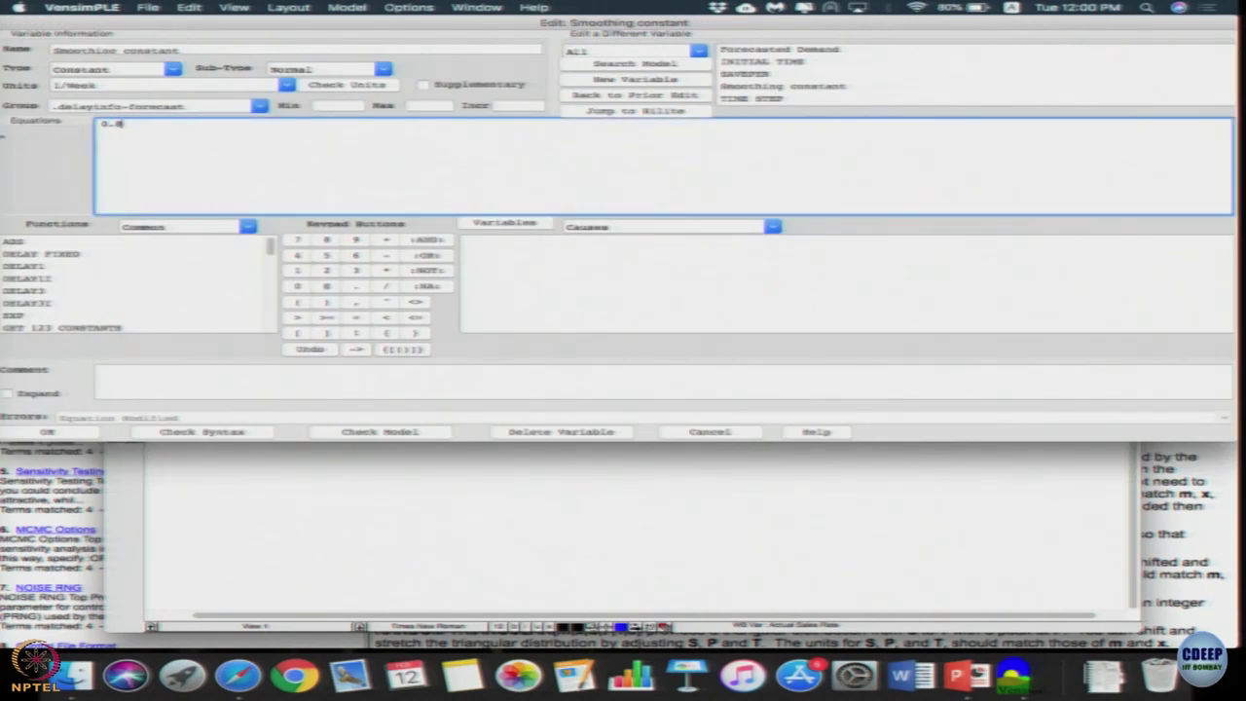
pyautogui.write('8')
pyautogui.click(47, 435)
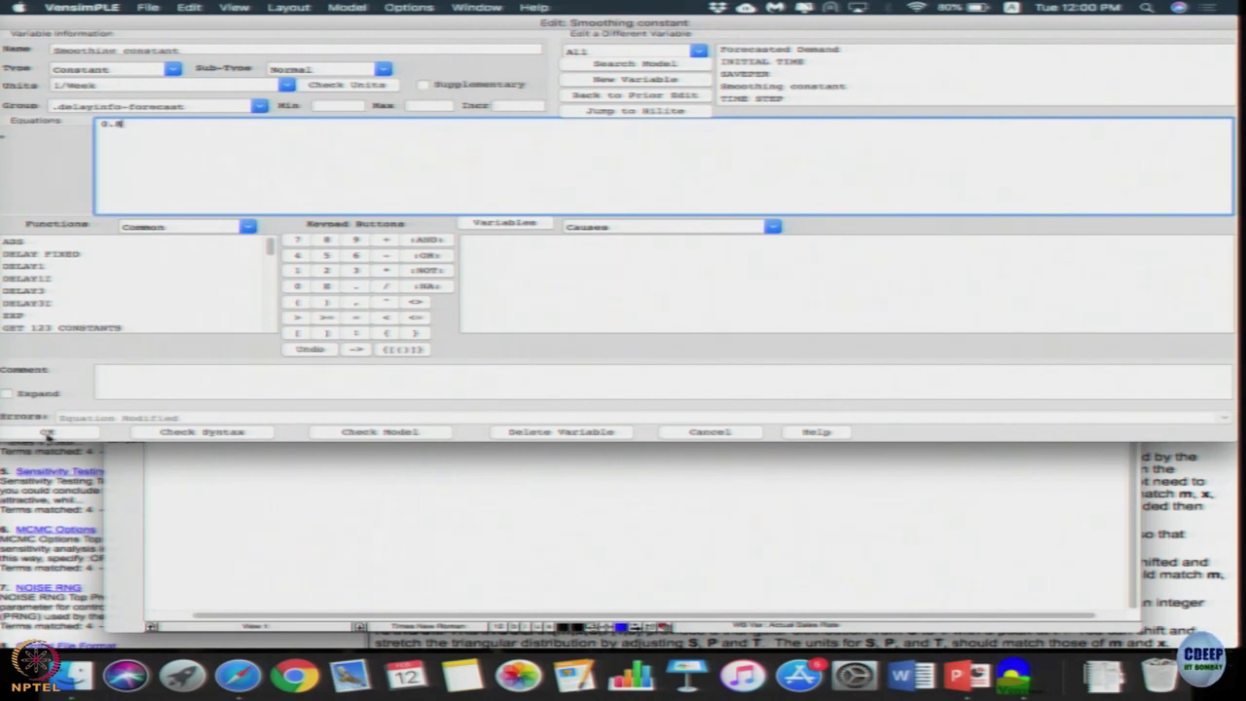
# Step: Simulate into a new dataset named Current08 and select Actual Sales Rate
pyautogui.click(810, 57)
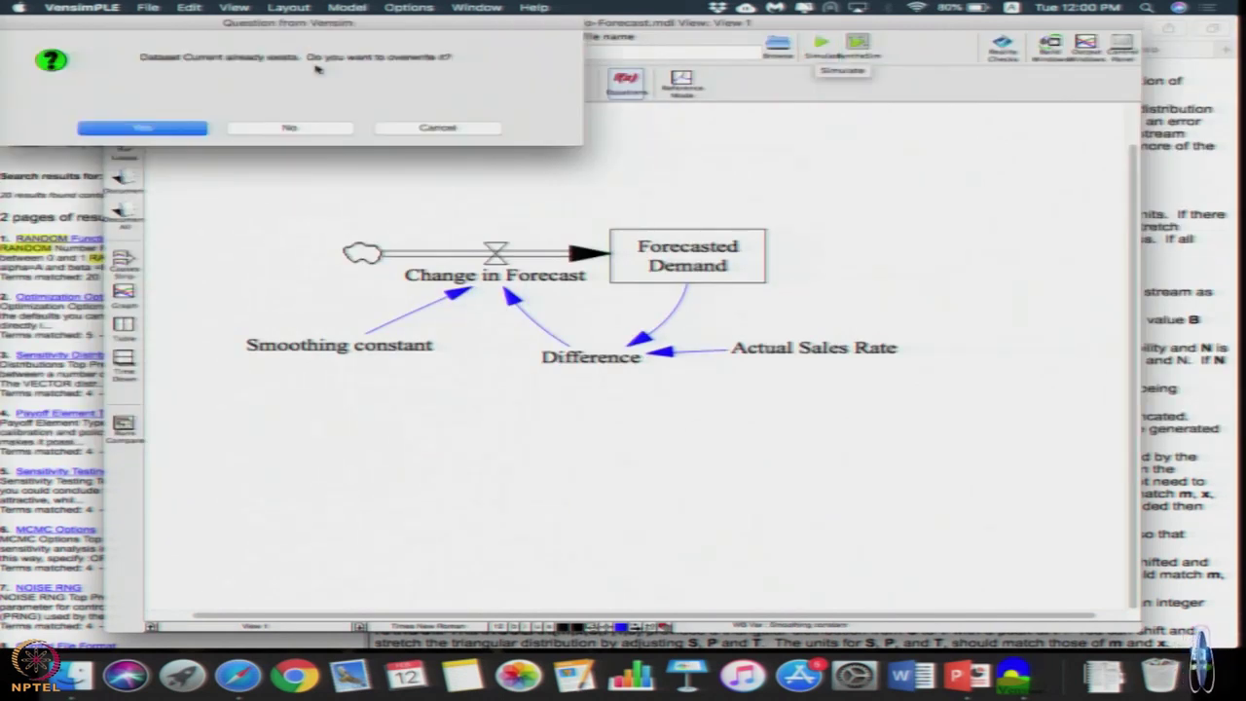
pyautogui.click(292, 128)
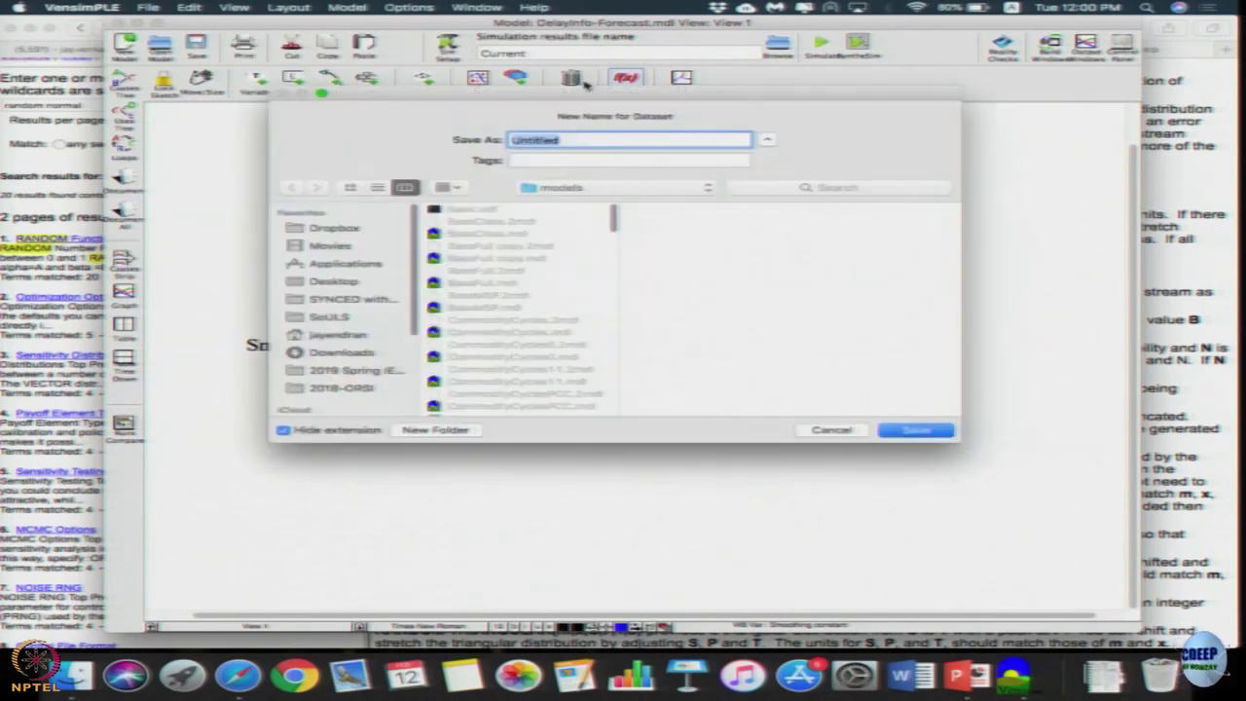
pyautogui.write('Current08')
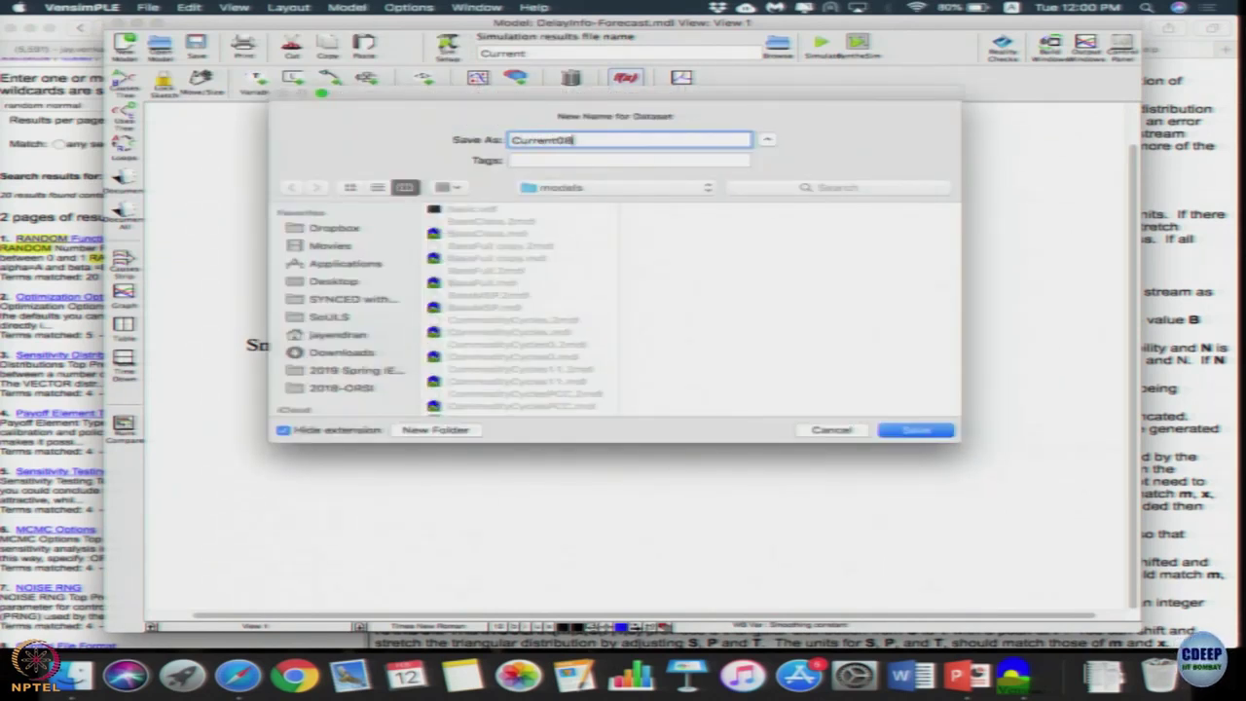
pyautogui.click(902, 434)
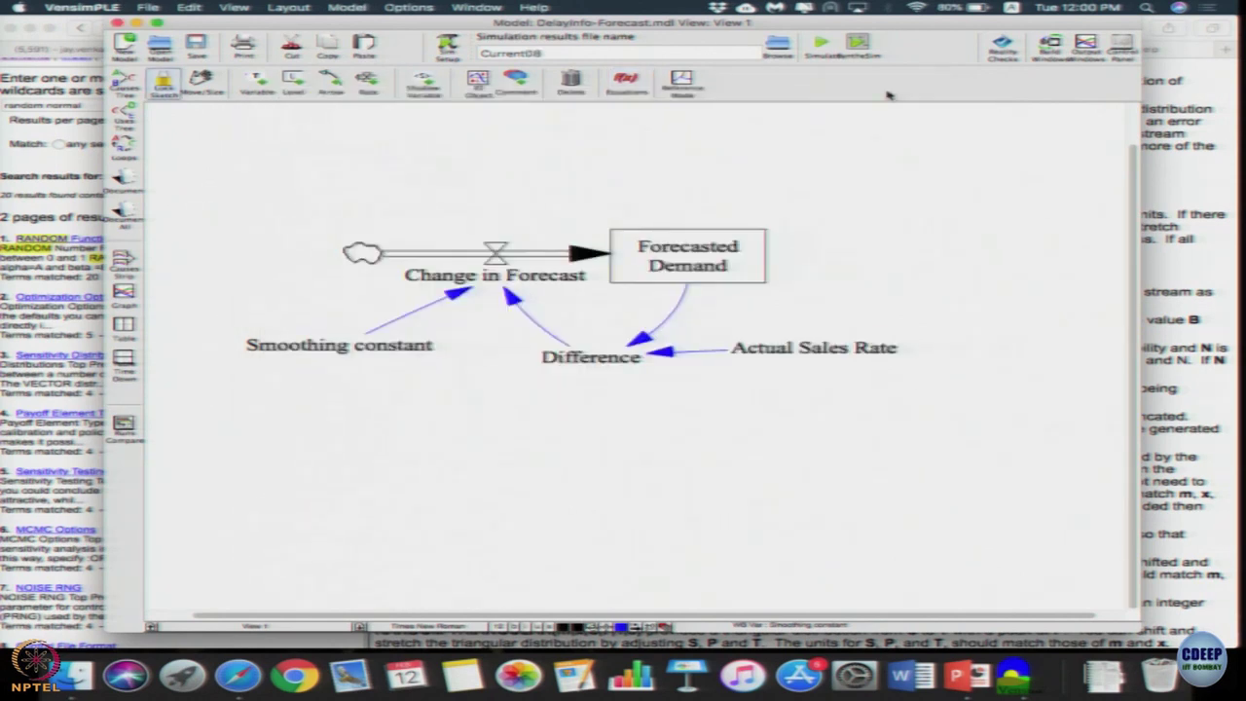
pyautogui.click(777, 356)
pyautogui.keyDown('shift'); pyautogui.click(726, 261); pyautogui.keyUp('shift')
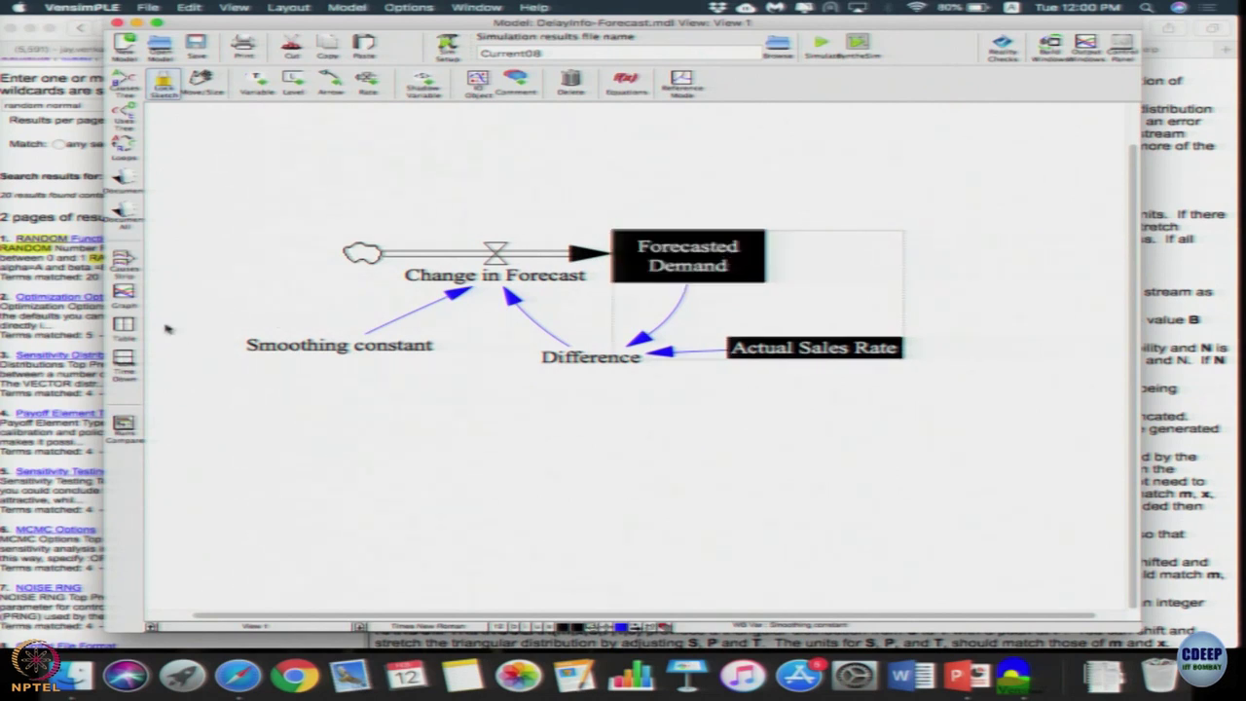
pyautogui.click(125, 294)
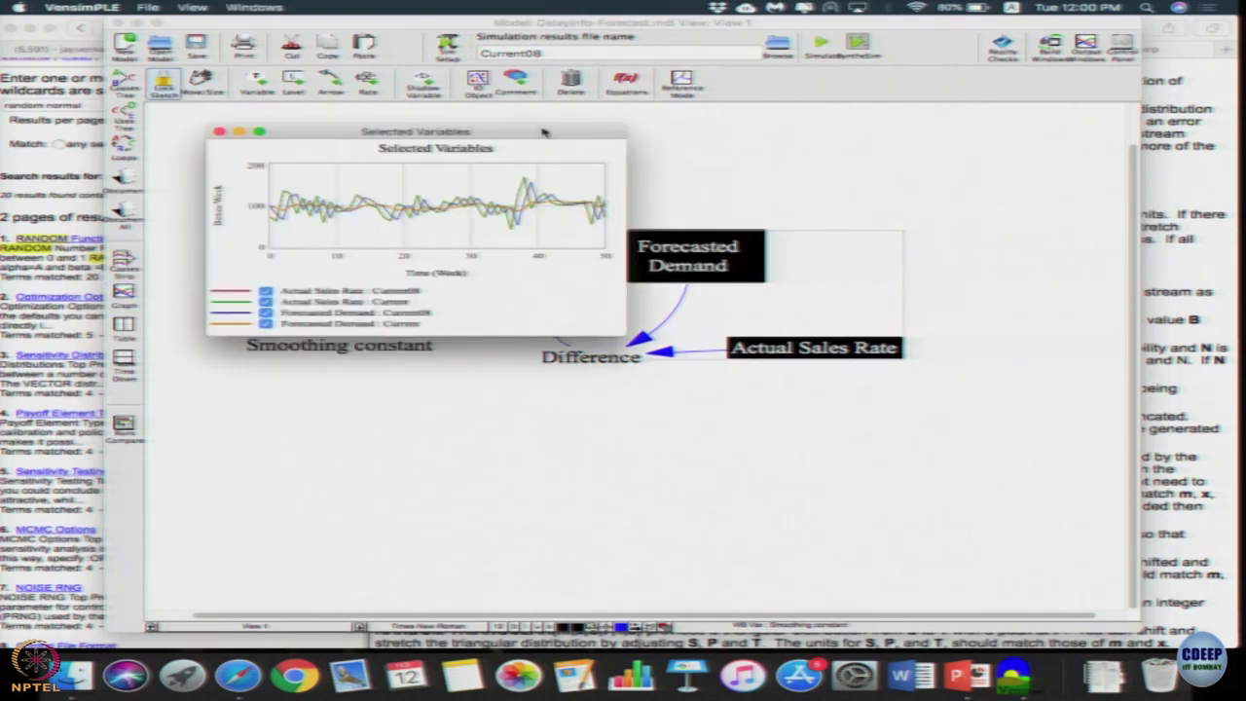
pyautogui.doubleClick(544, 131)
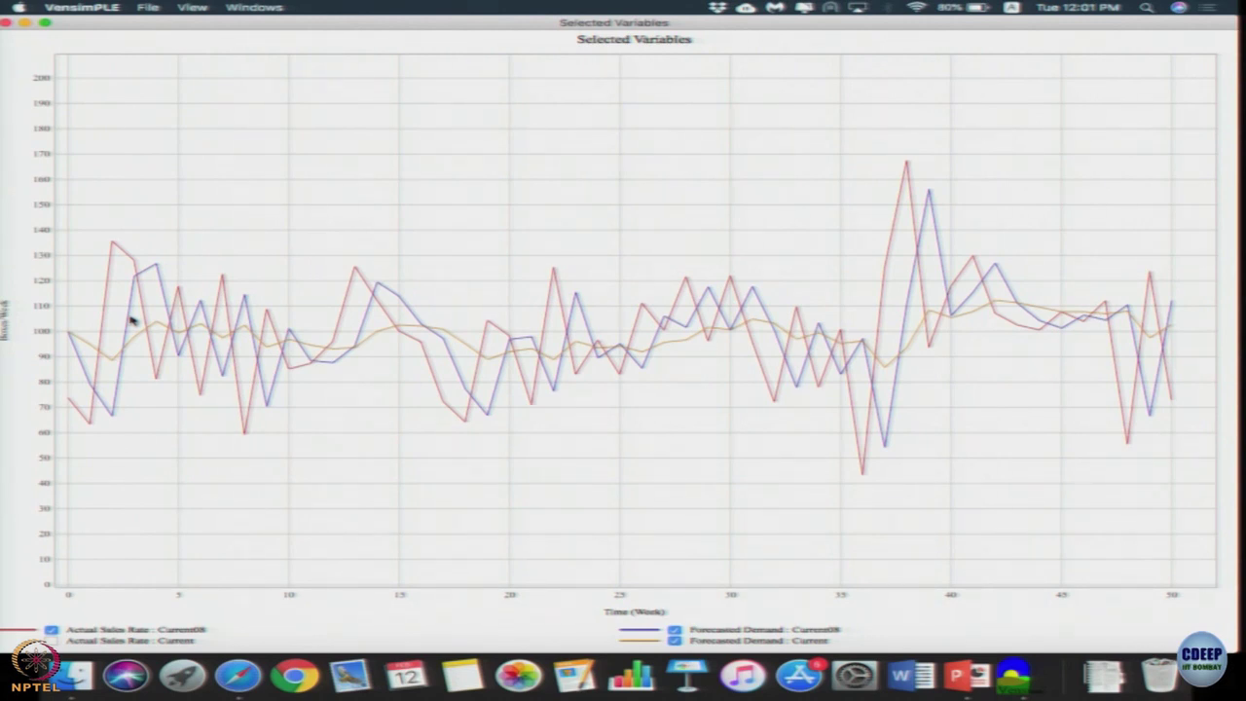
pyautogui.press('super+w')
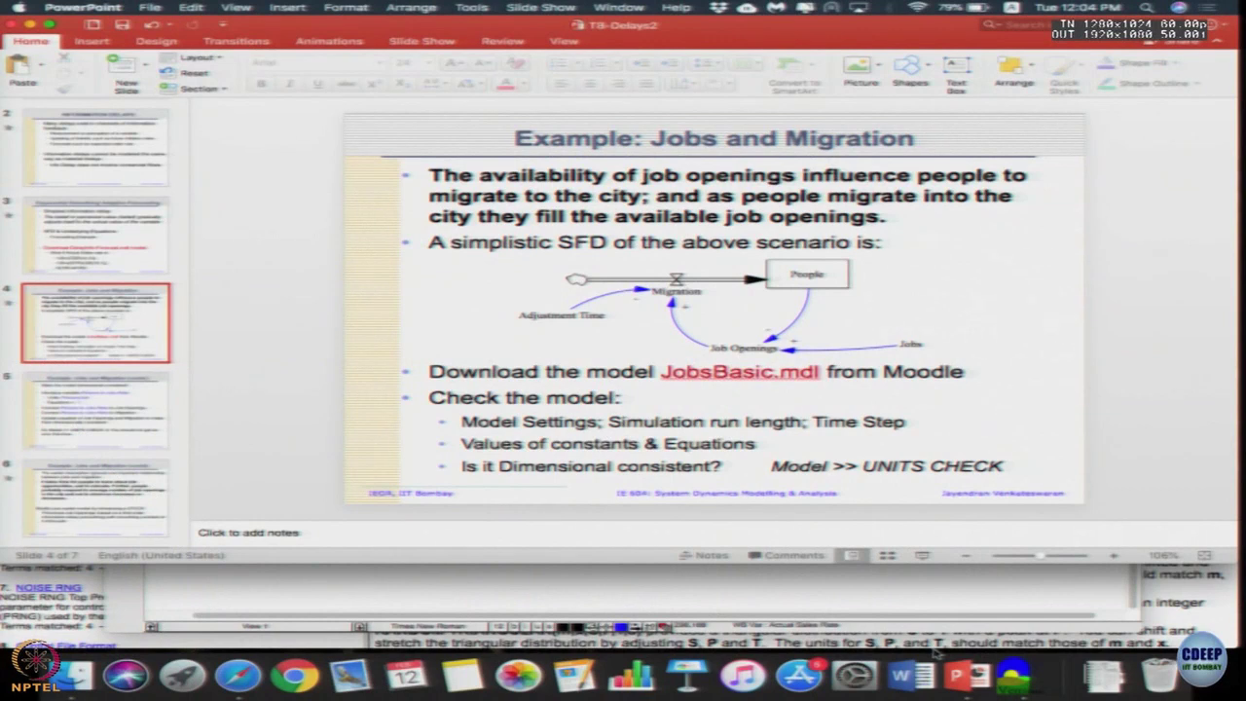
# Step: Open the JobsBasic.mdl model in place of the forecast sketch
pyautogui.click(1015, 674)
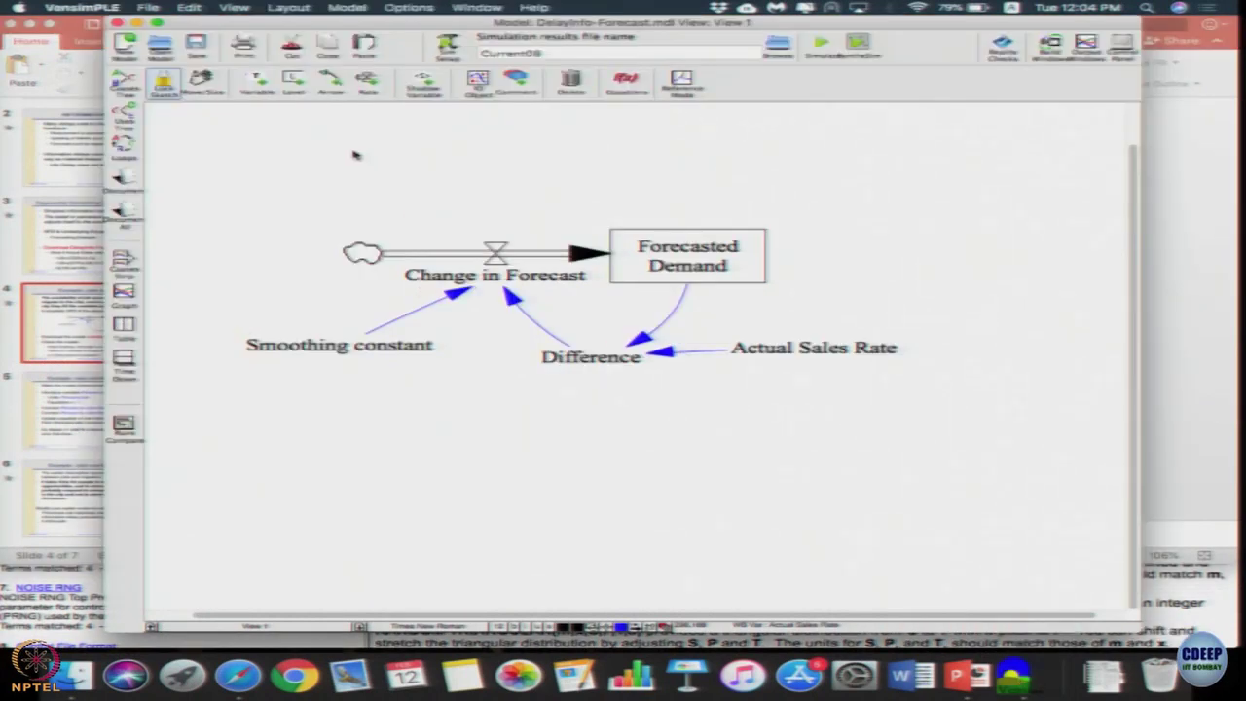
pyautogui.click(160, 43)
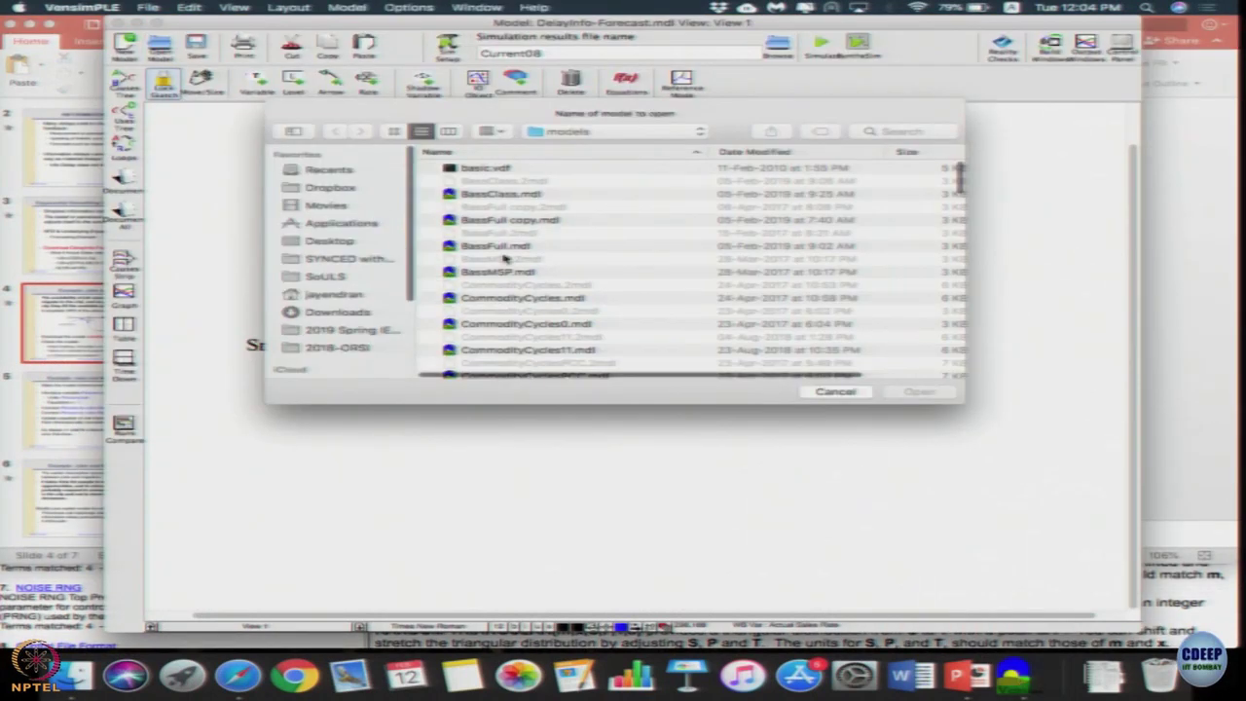
pyautogui.scroll(-10, 570, 312)
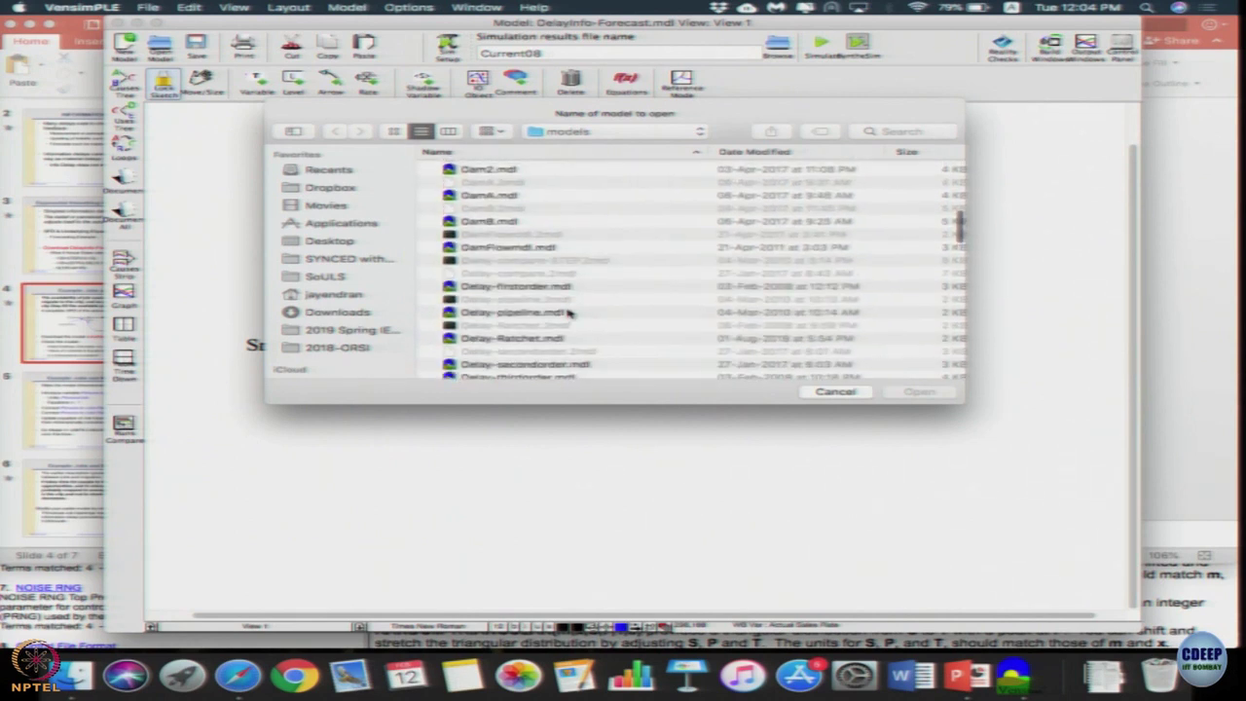
pyautogui.scroll(-10, 570, 311)
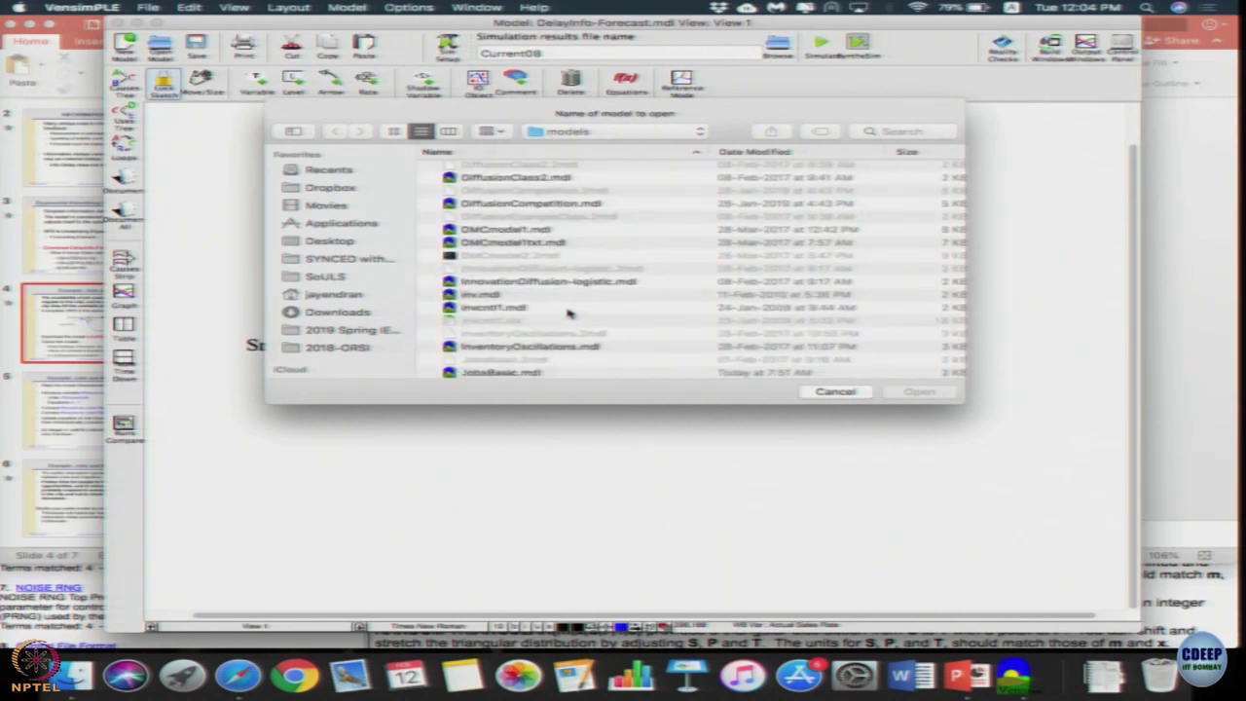
pyautogui.doubleClick(528, 272)
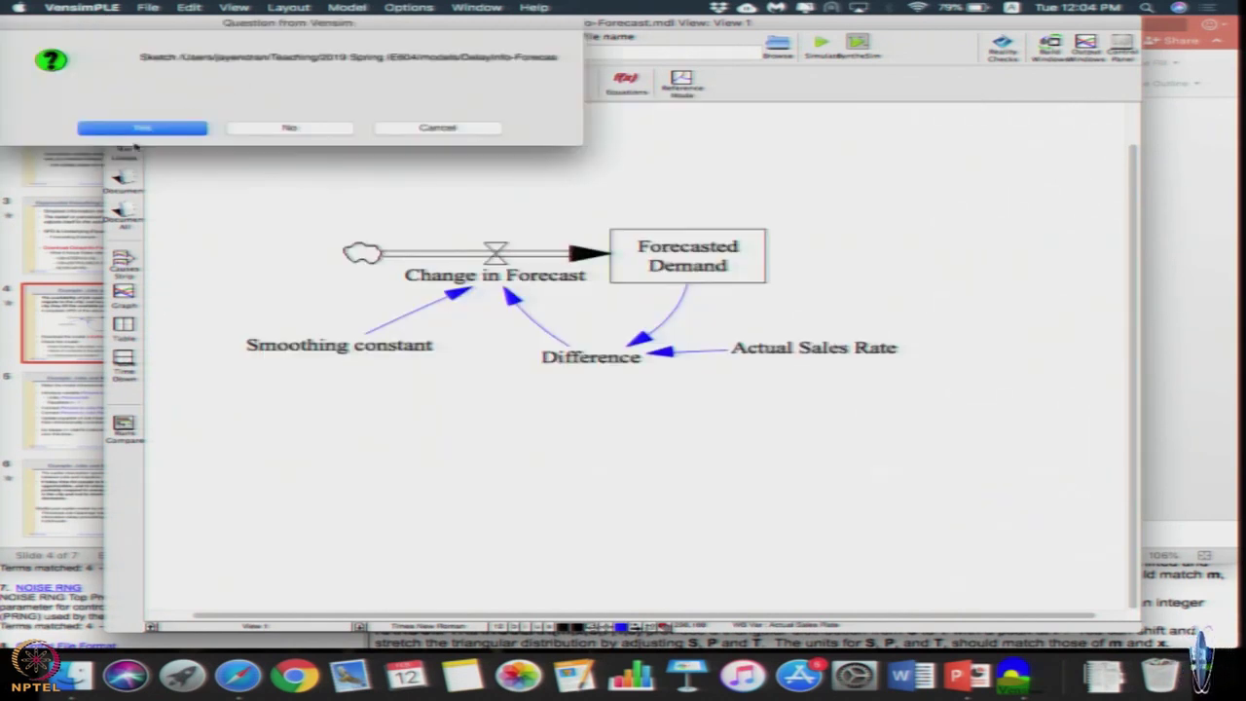
pyautogui.click(144, 130)
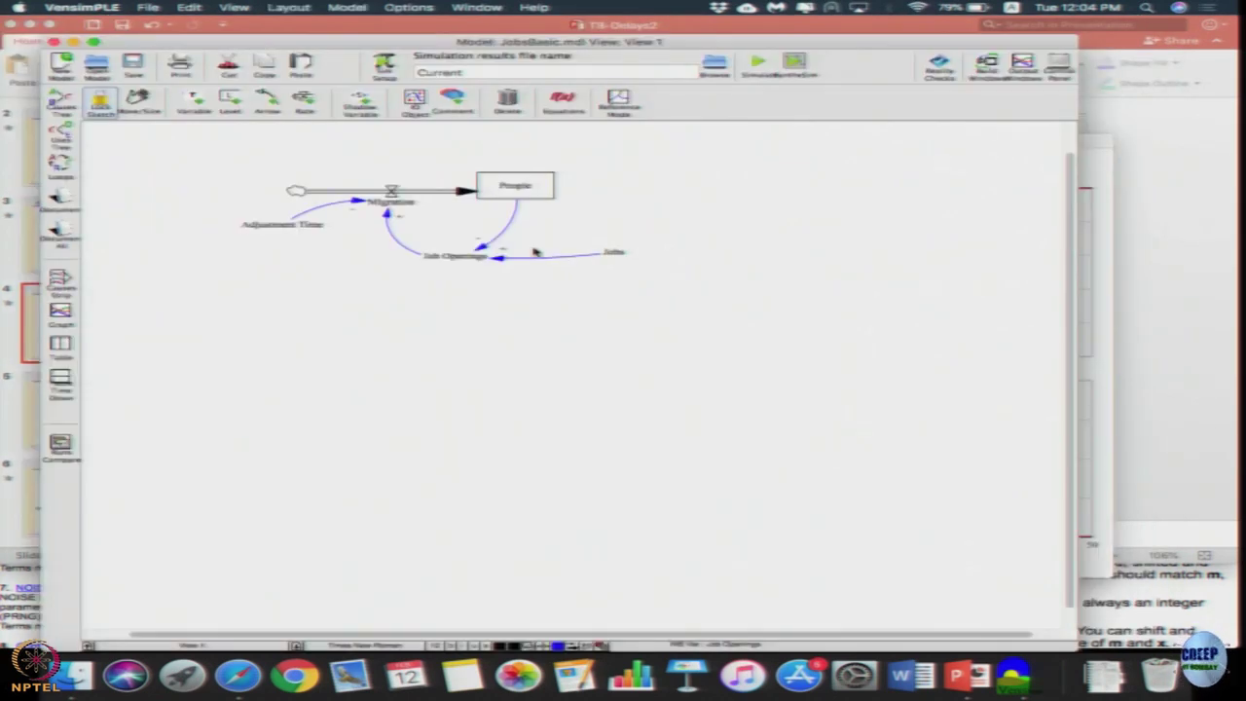
# Step: Close the leftover Forecasted Demand causes graph and view the diagram at 100% zoom
pyautogui.click(1108, 156)
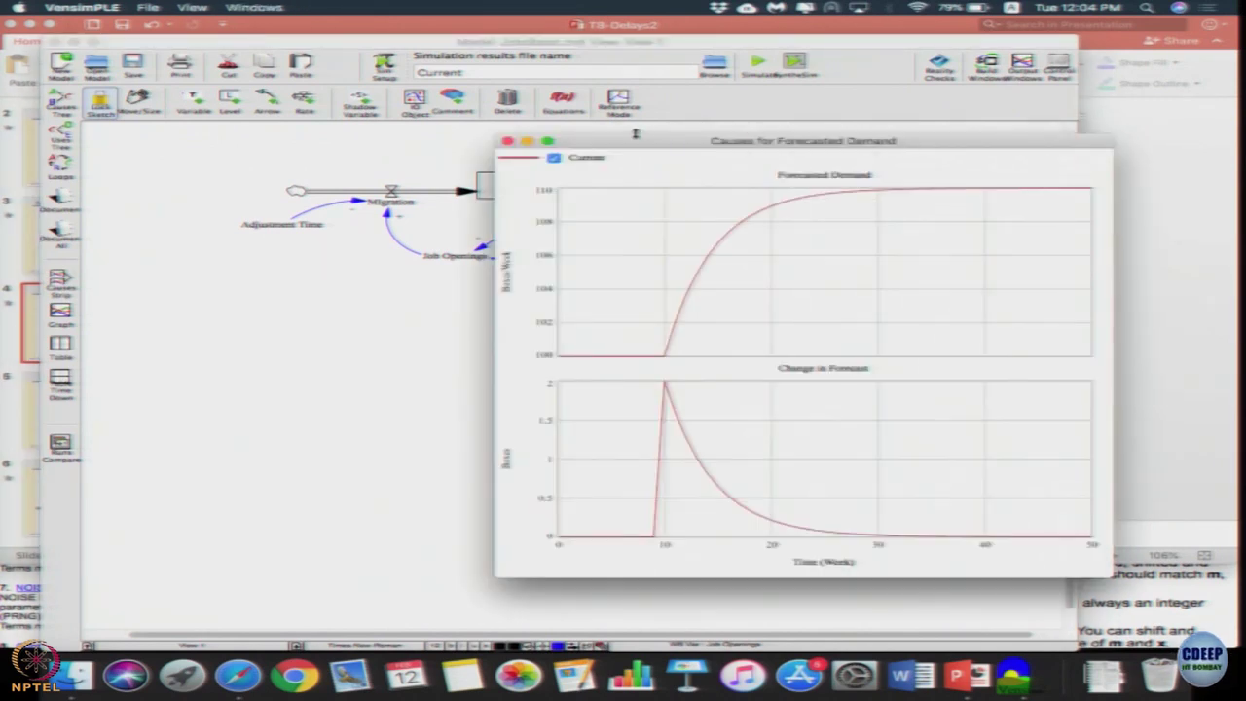
pyautogui.click(506, 142)
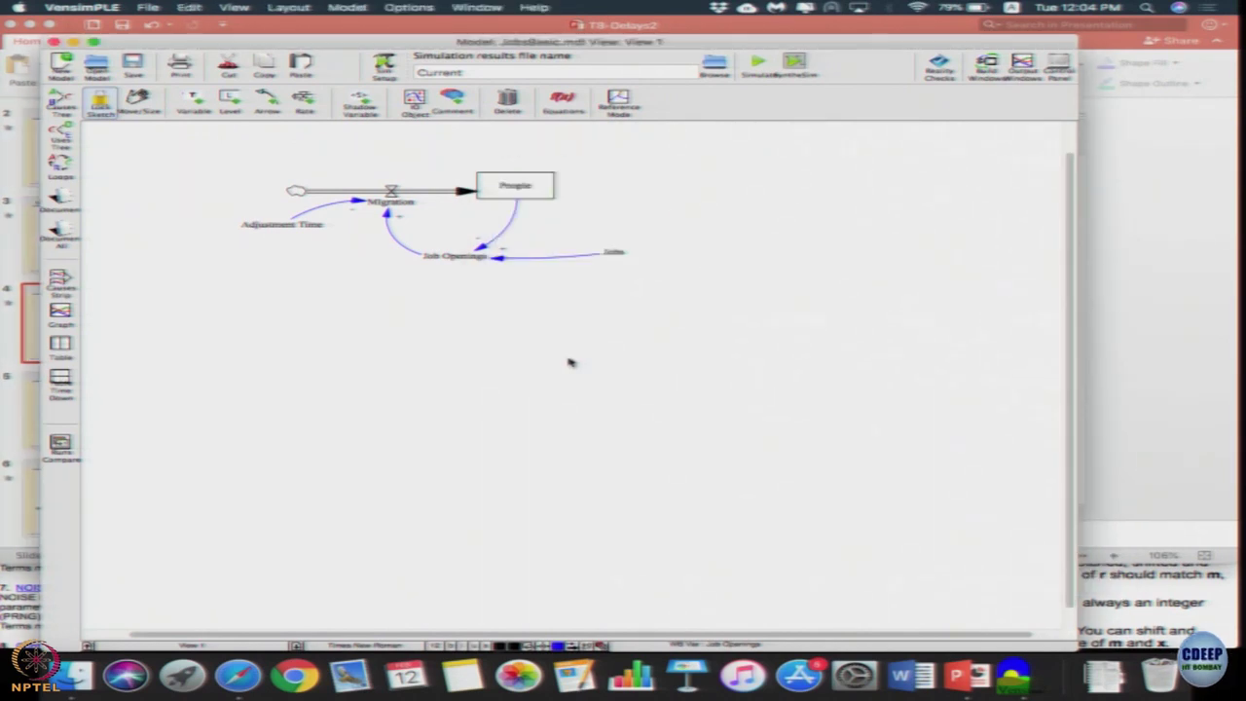
pyautogui.click(181, 7)
pyautogui.moveTo(243, 5)
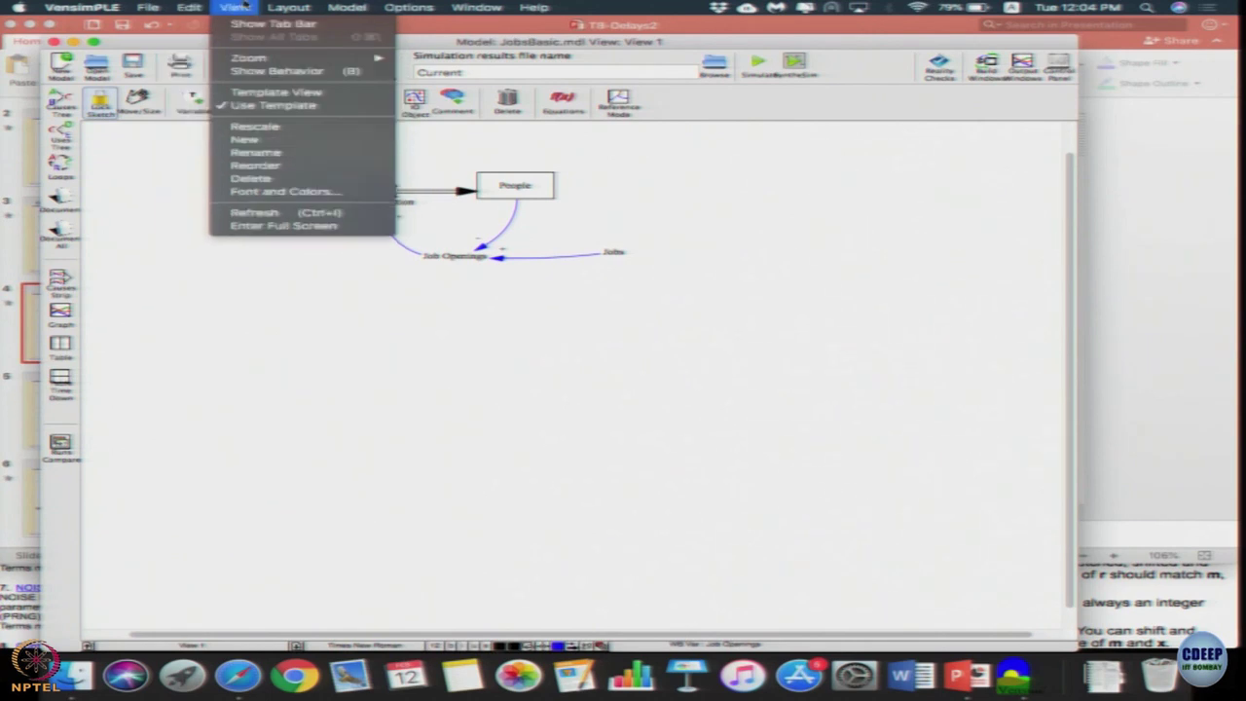
pyautogui.moveTo(271, 59)
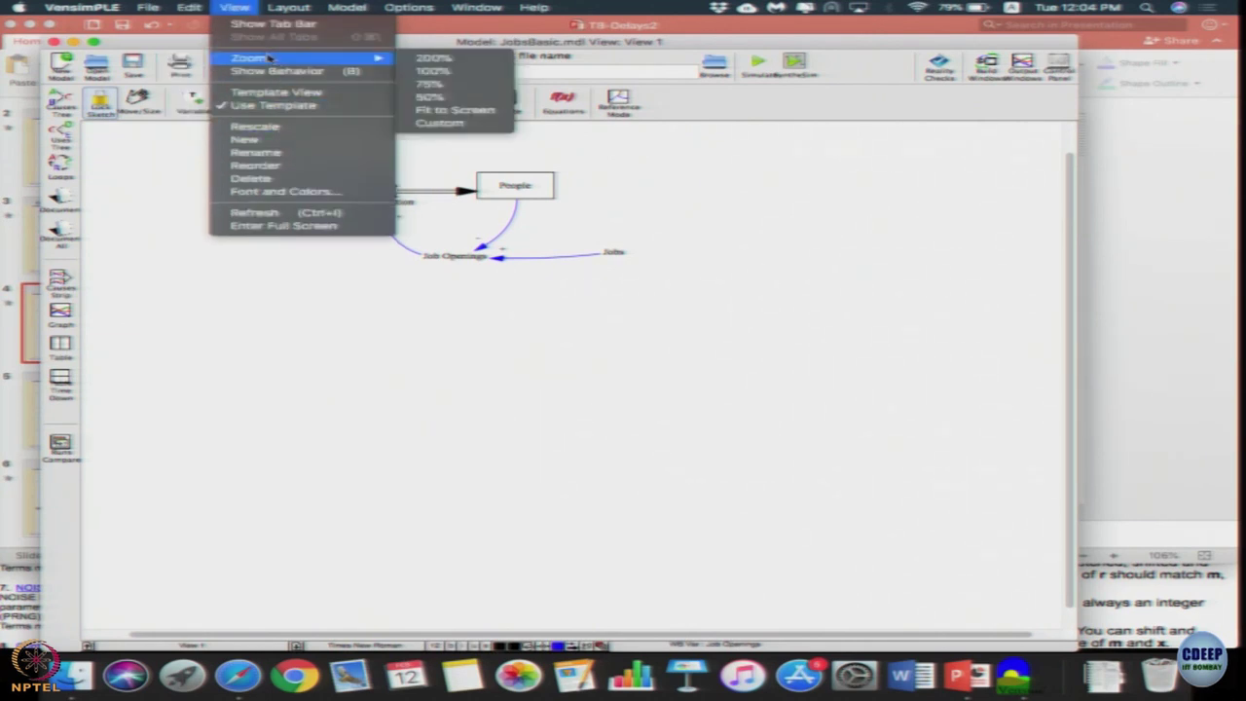
pyautogui.click(500, 73)
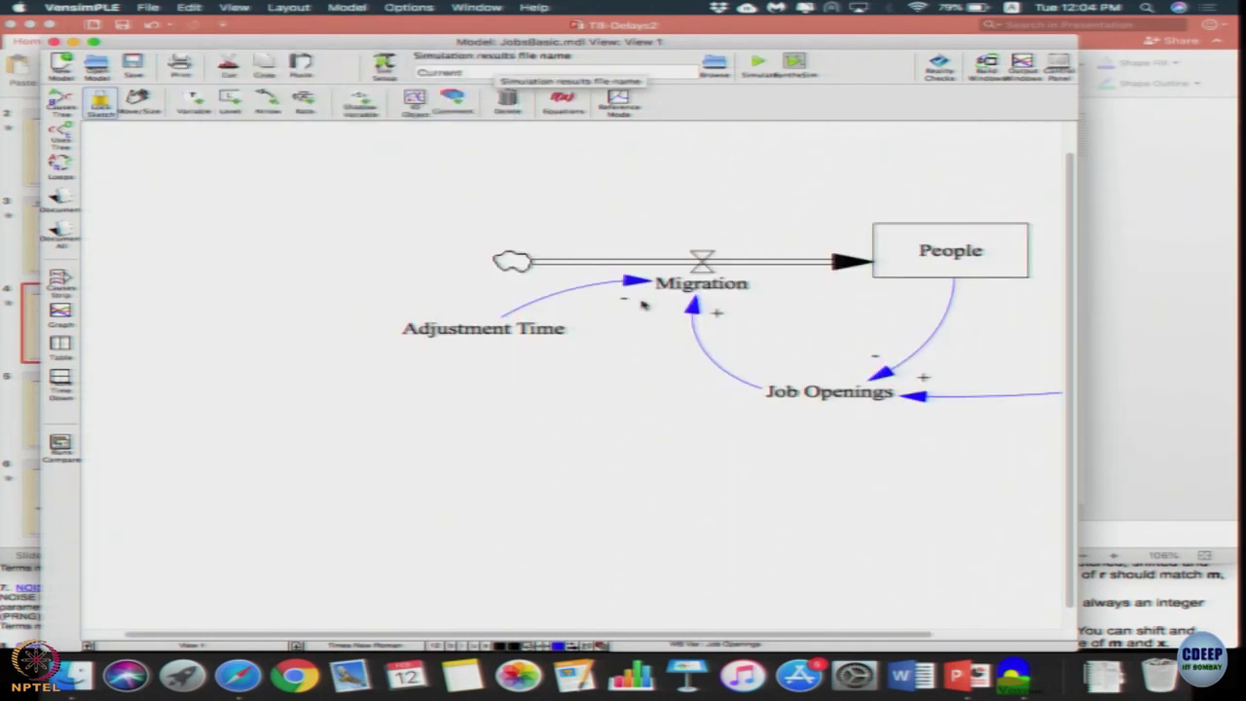
pyautogui.hscroll(5, 623, 401)
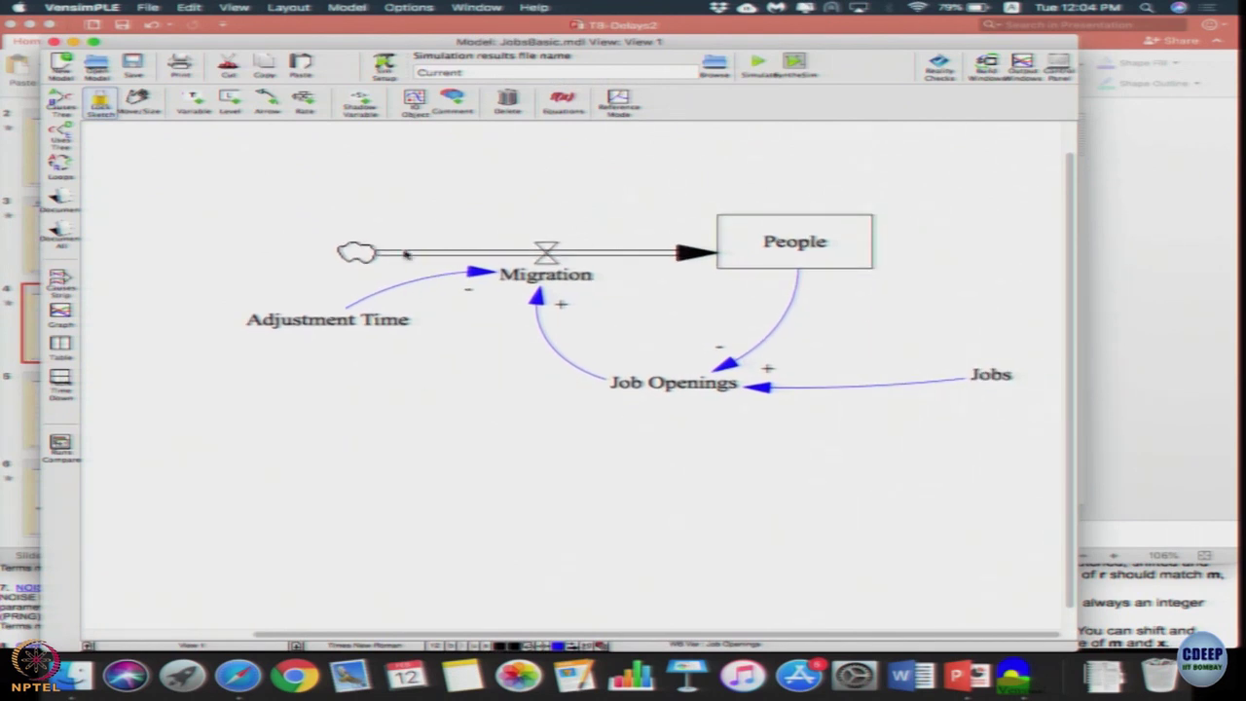
pyautogui.click(348, 7)
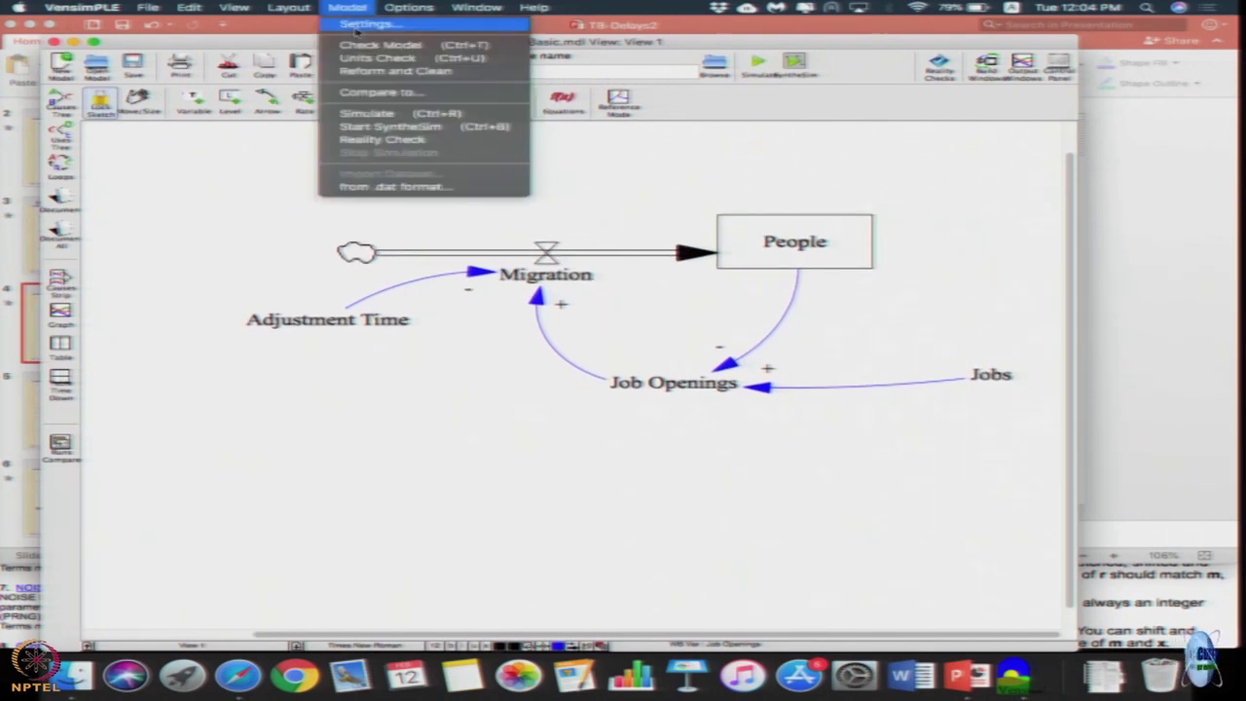
# Step: Review the time bounds (0 to 50 Months, step 0.25) and accept them unchanged
pyautogui.click(358, 29)
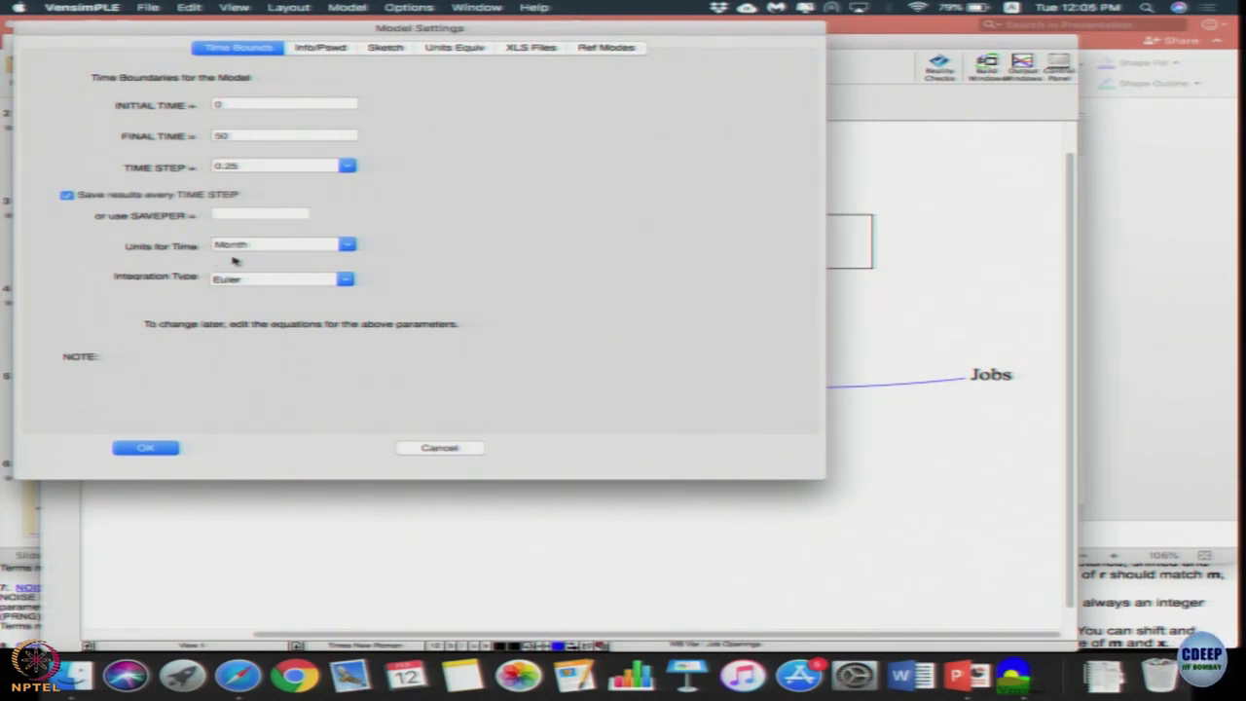
pyautogui.click(145, 449)
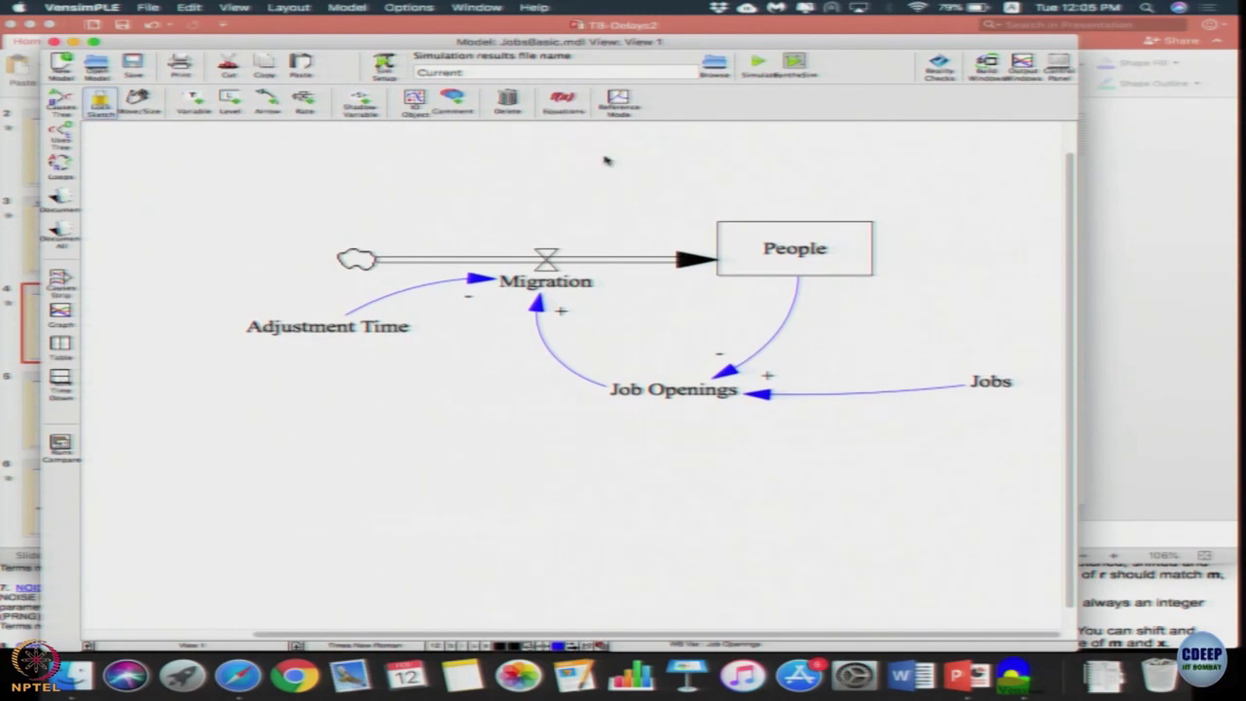
pyautogui.click(572, 101)
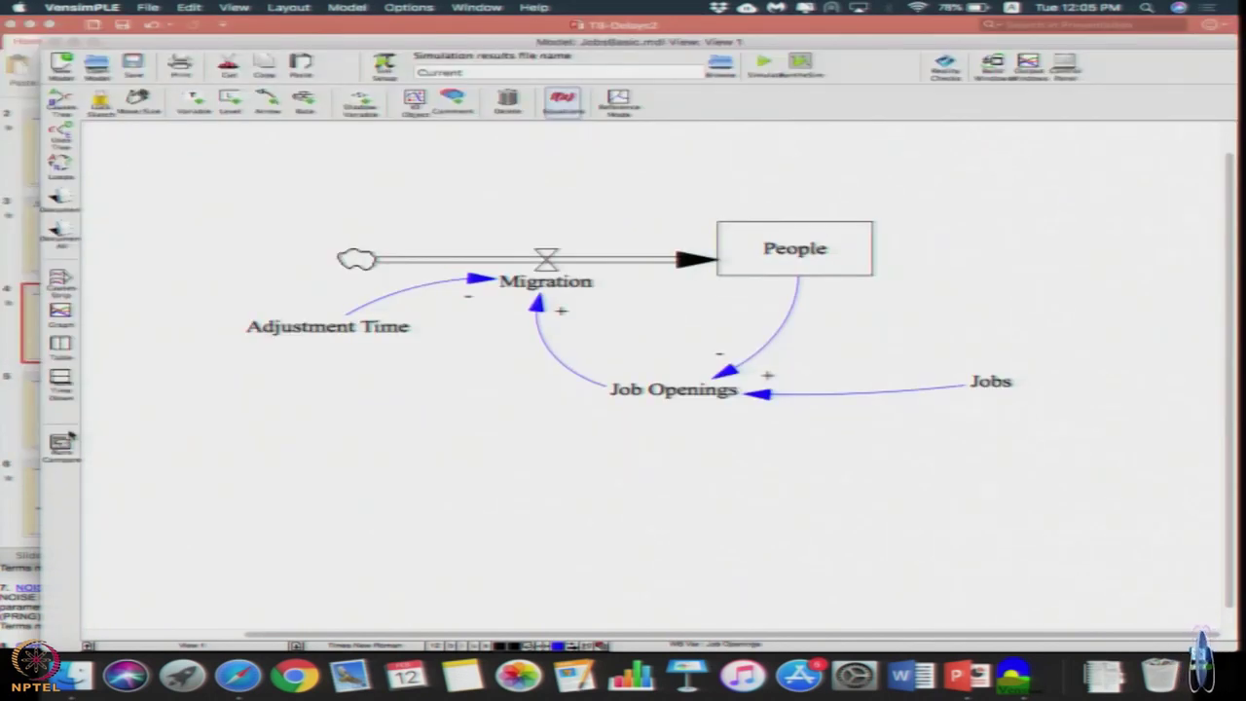
pyautogui.click(547, 287)
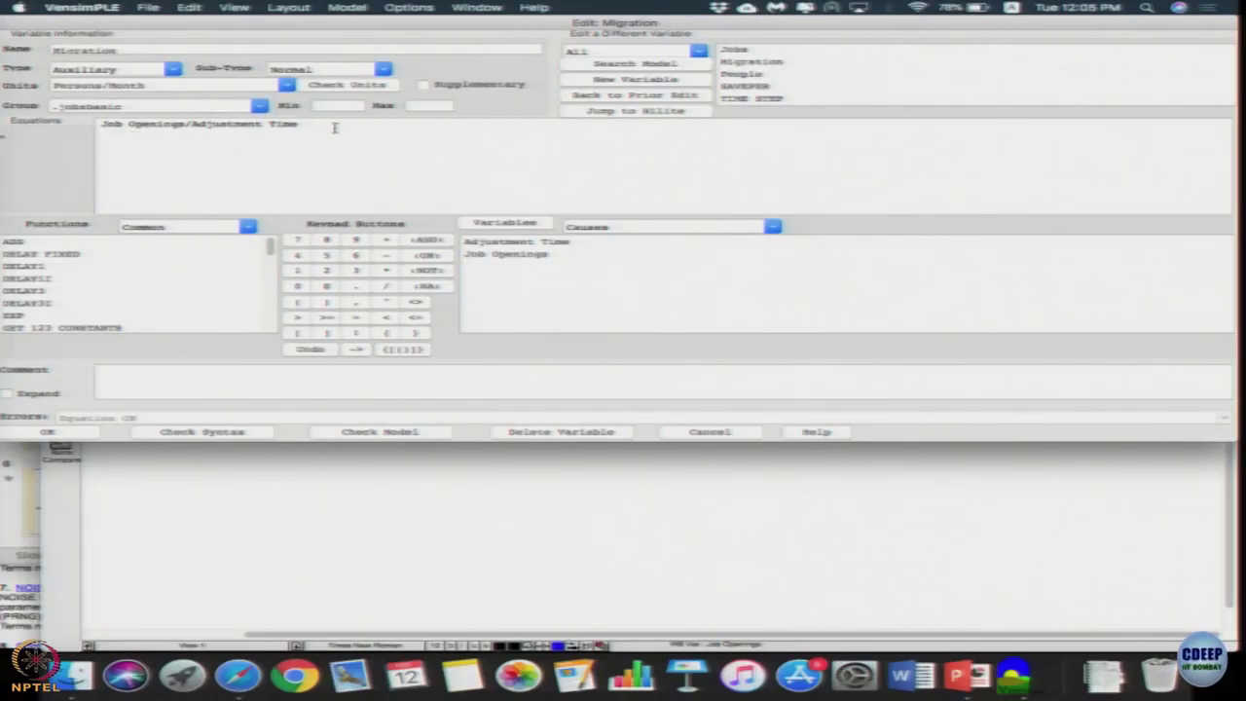
pyautogui.click(47, 433)
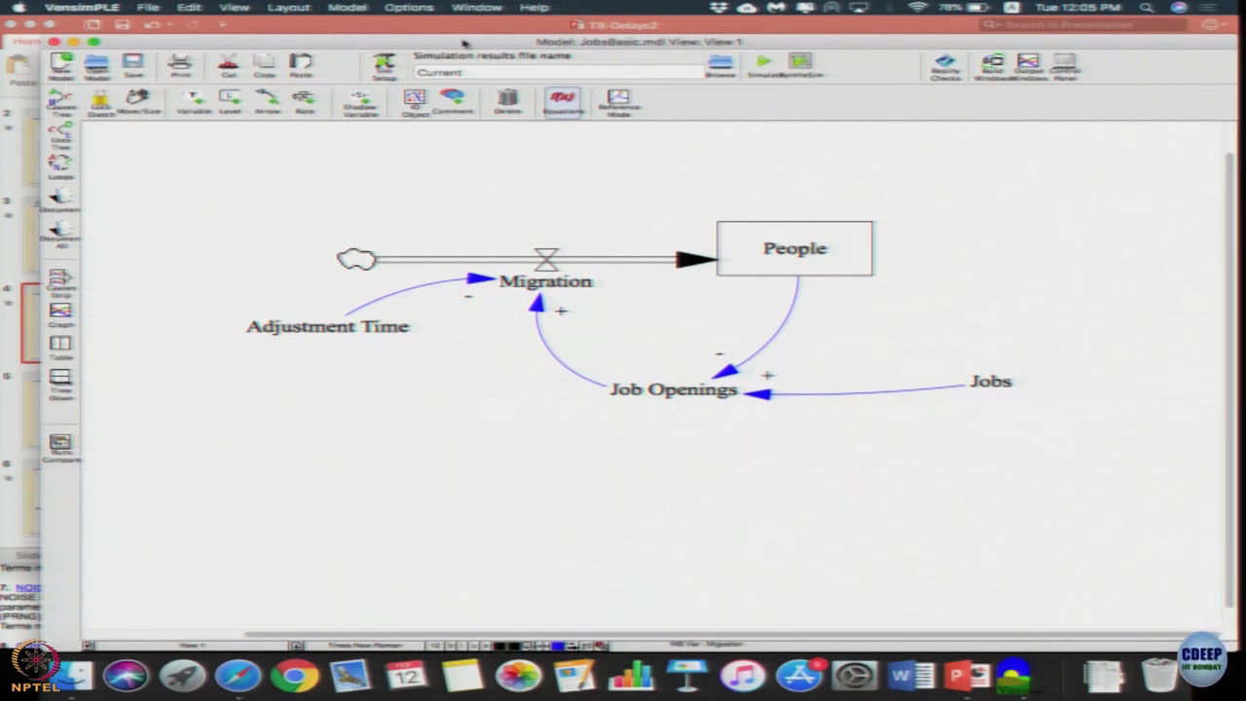
pyautogui.click(348, 8)
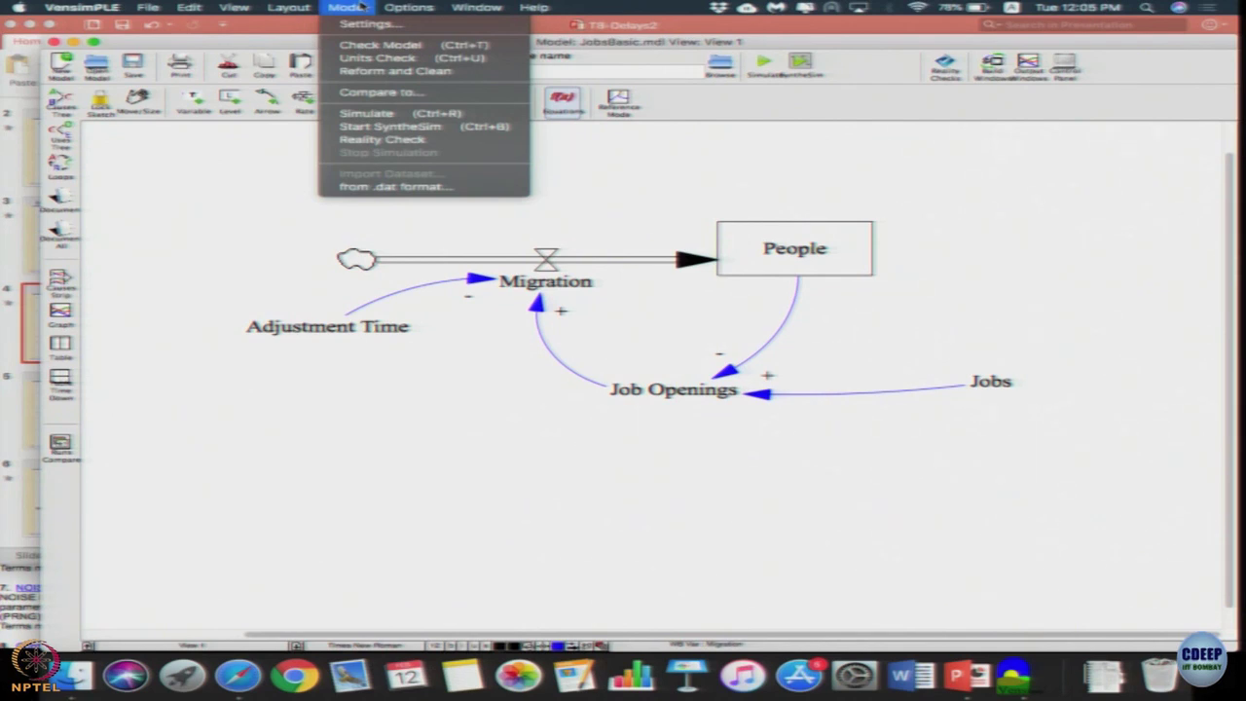
pyautogui.click(358, 59)
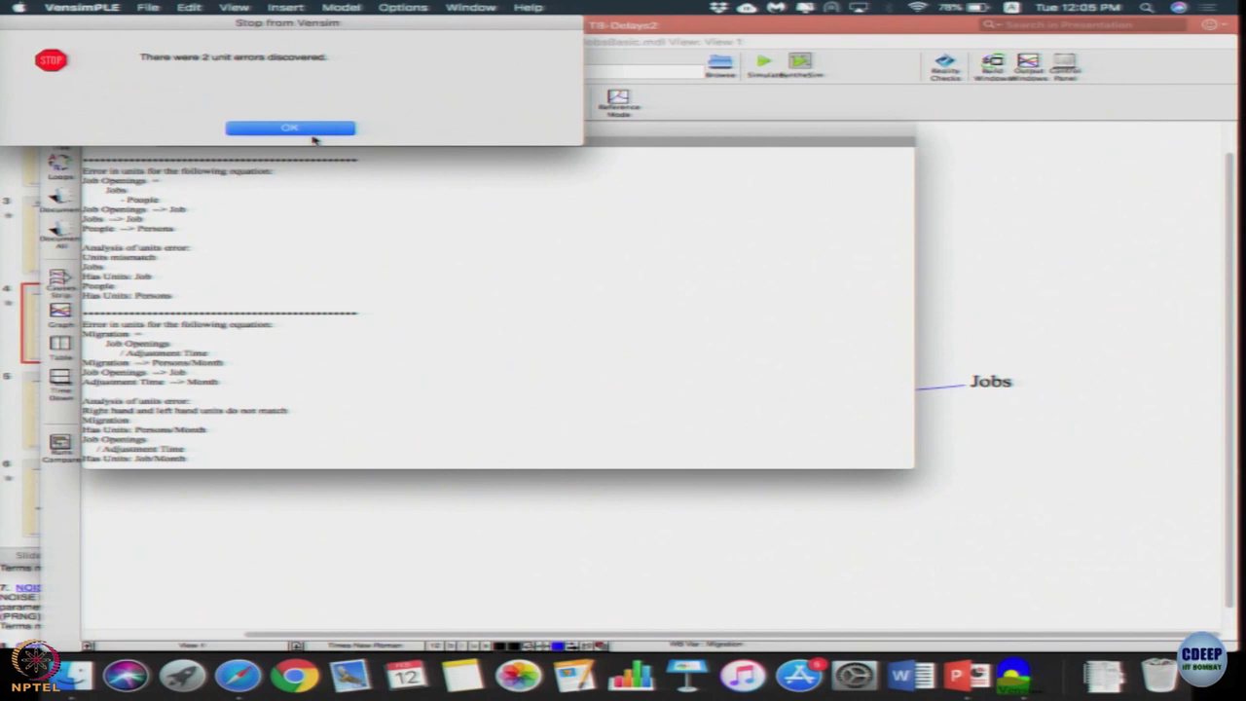
pyautogui.click(292, 128)
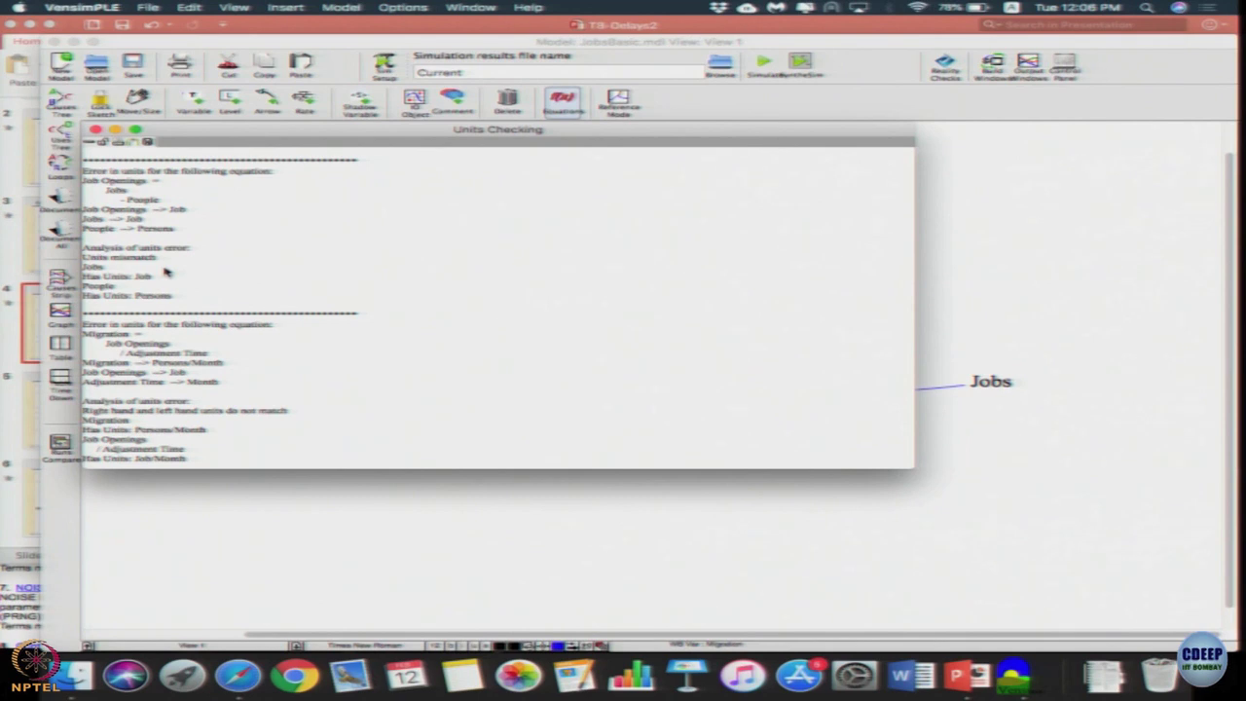
pyautogui.click(95, 130)
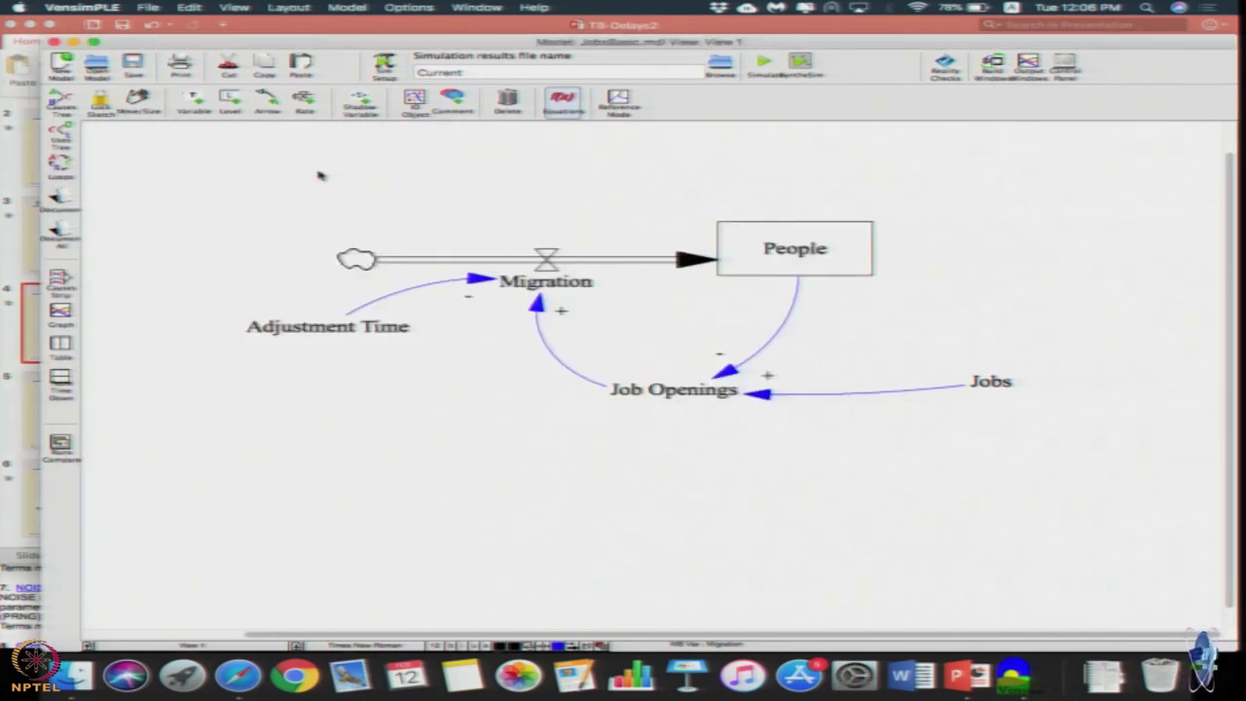
pyautogui.click(70, 198)
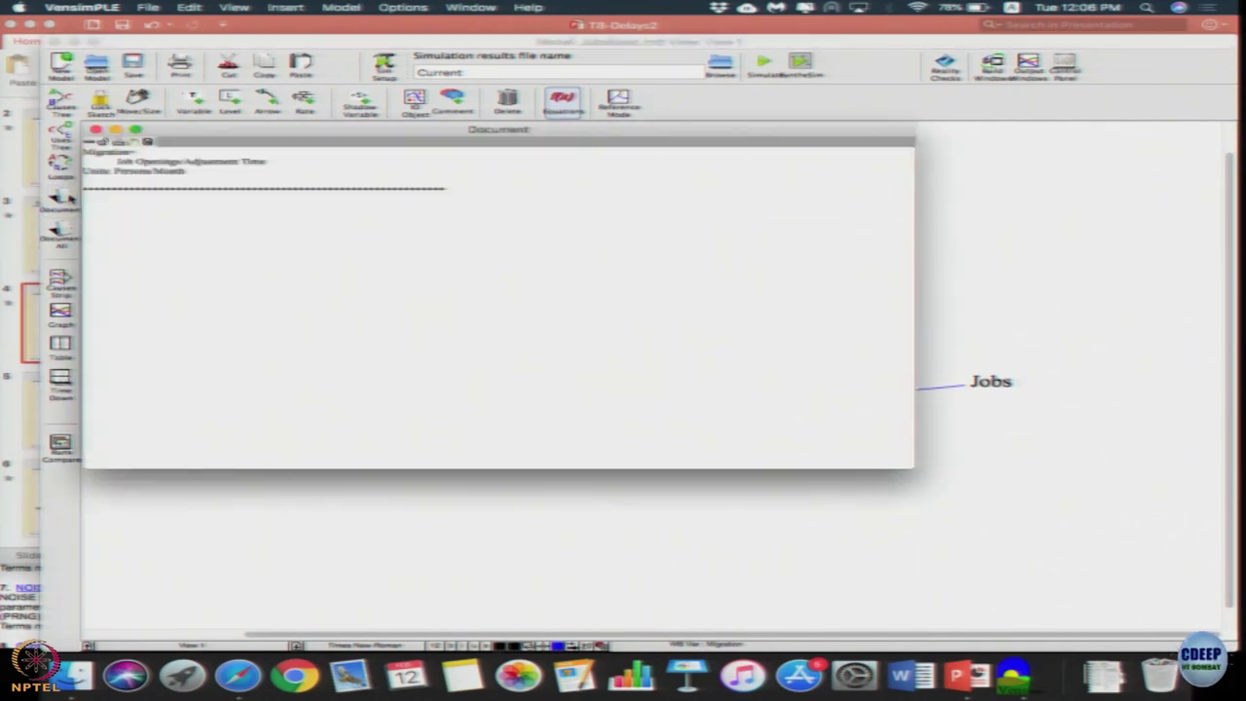
pyautogui.click(95, 130)
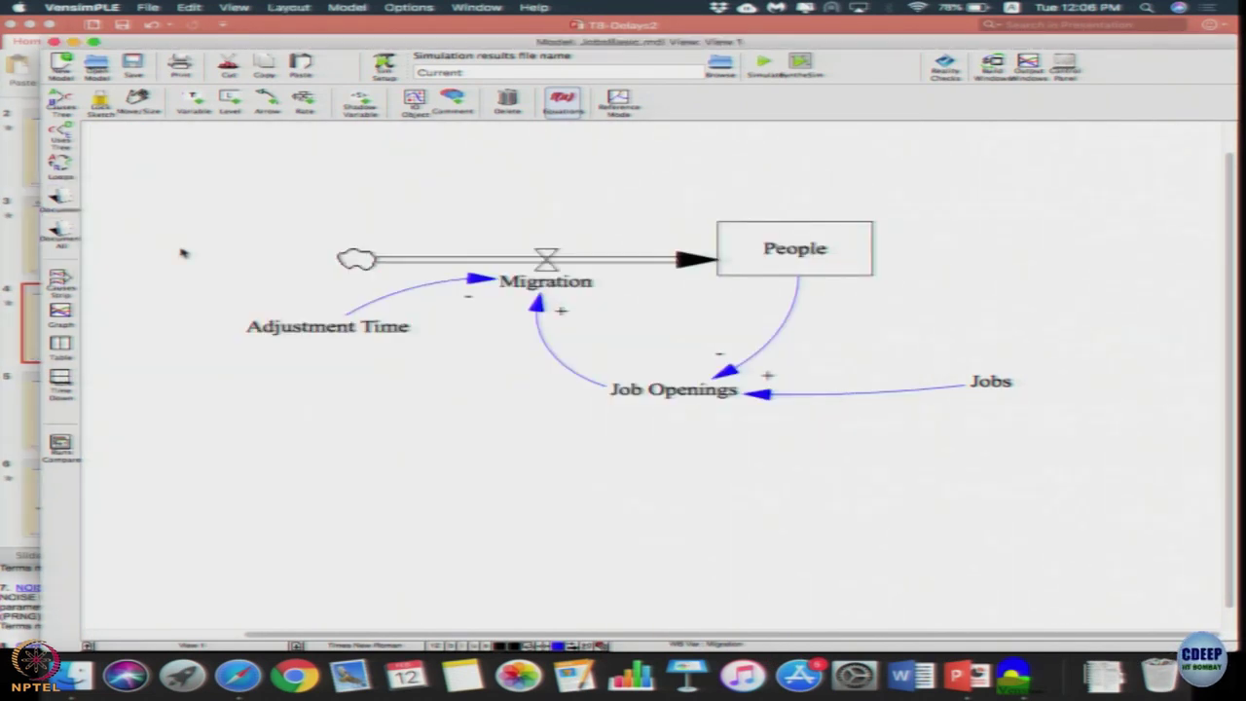
pyautogui.click(61, 236)
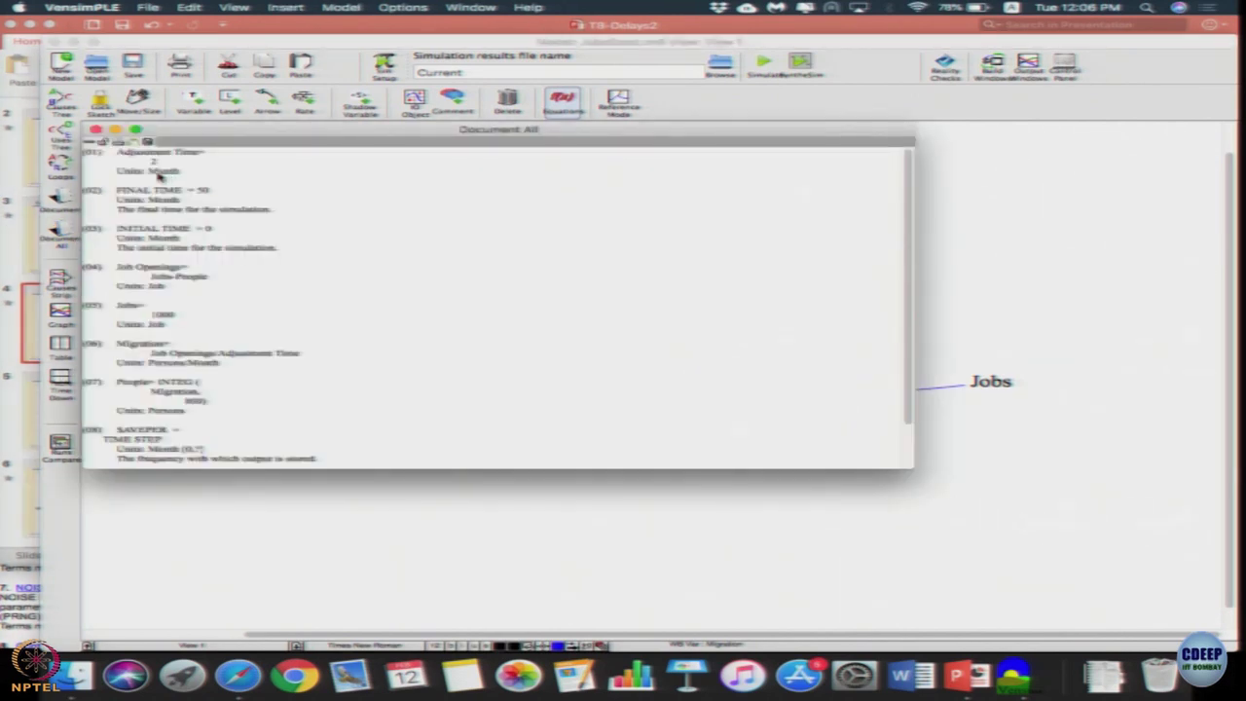
pyautogui.click(96, 131)
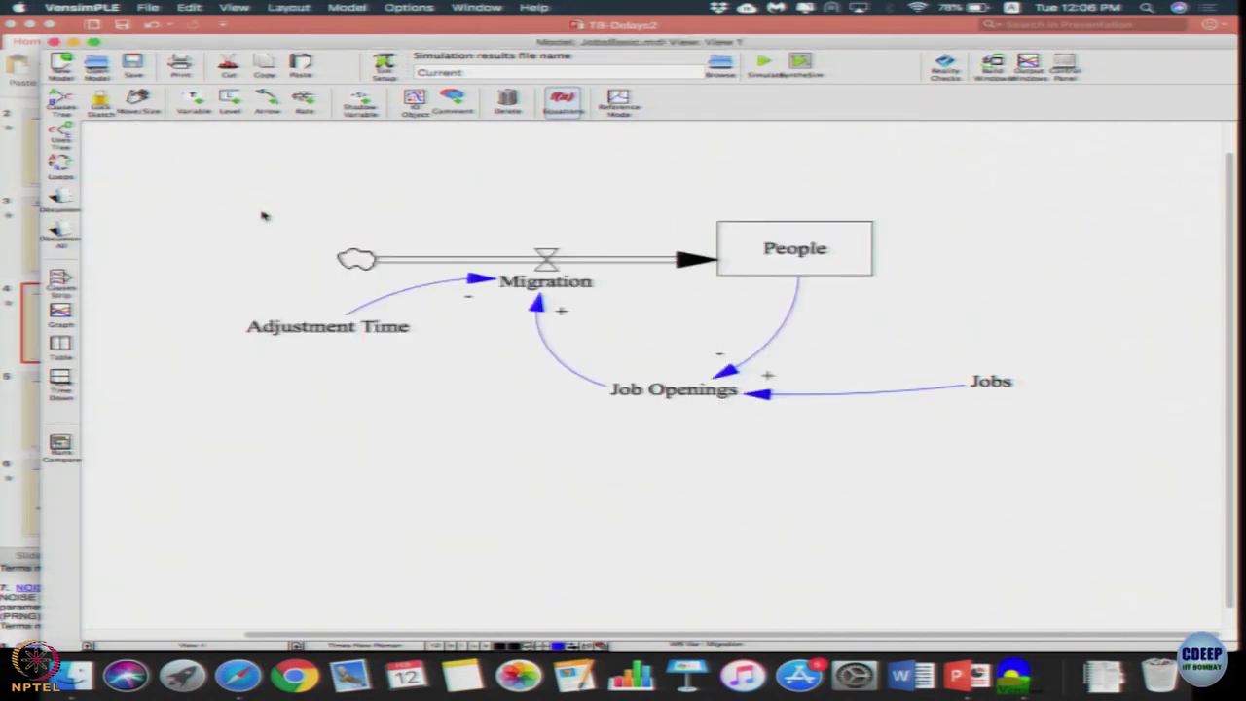
pyautogui.click(70, 239)
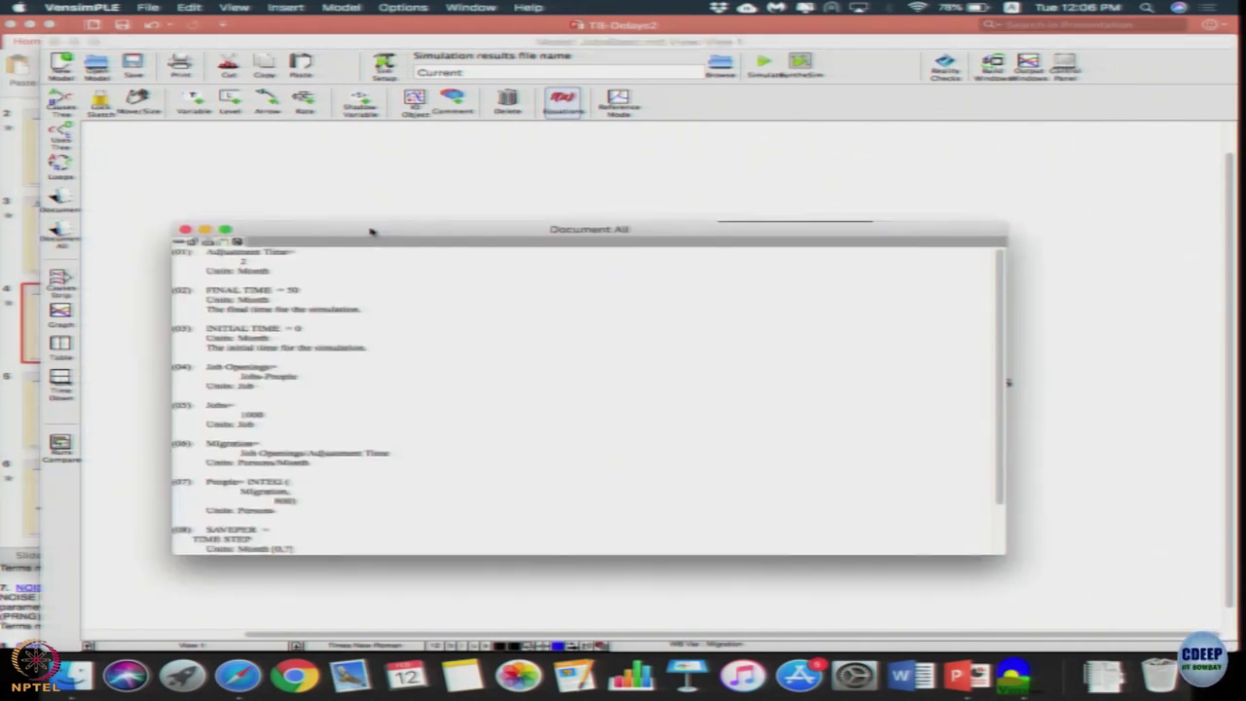
pyautogui.moveTo(370, 231); pyautogui.dragTo(360, 59)
pyautogui.moveTo(440, 382); pyautogui.dragTo(438, 619)
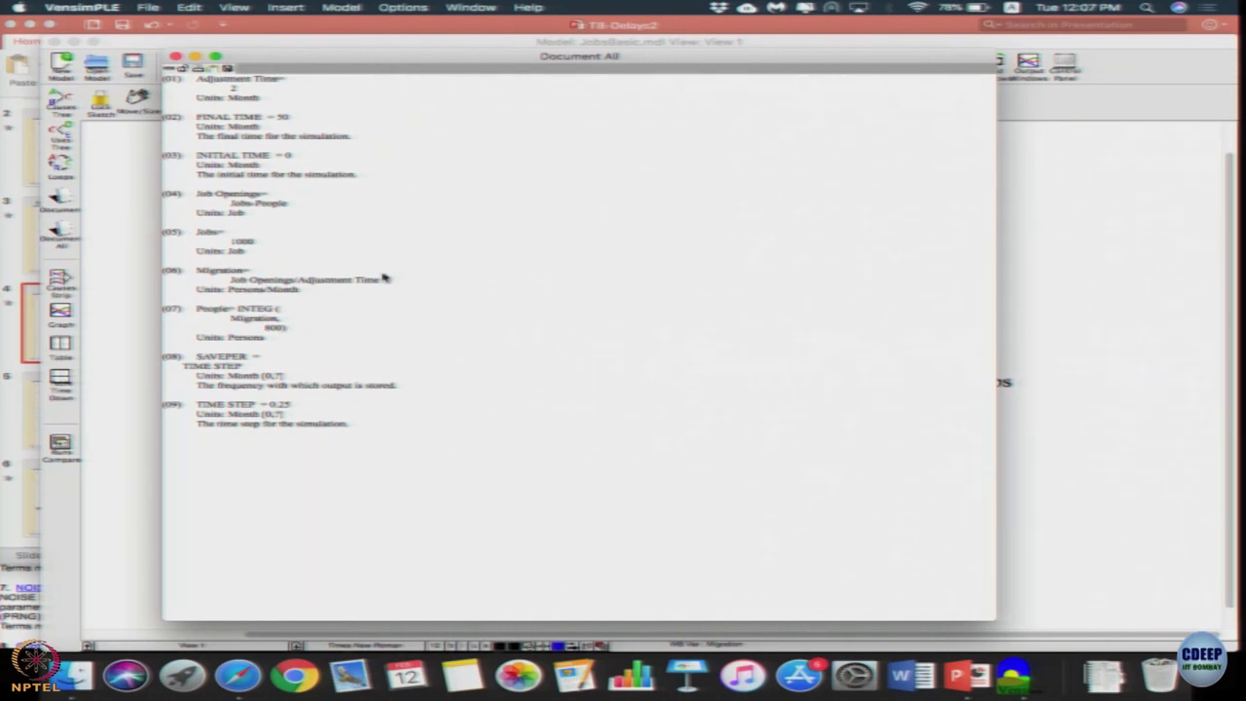
pyautogui.click(176, 57)
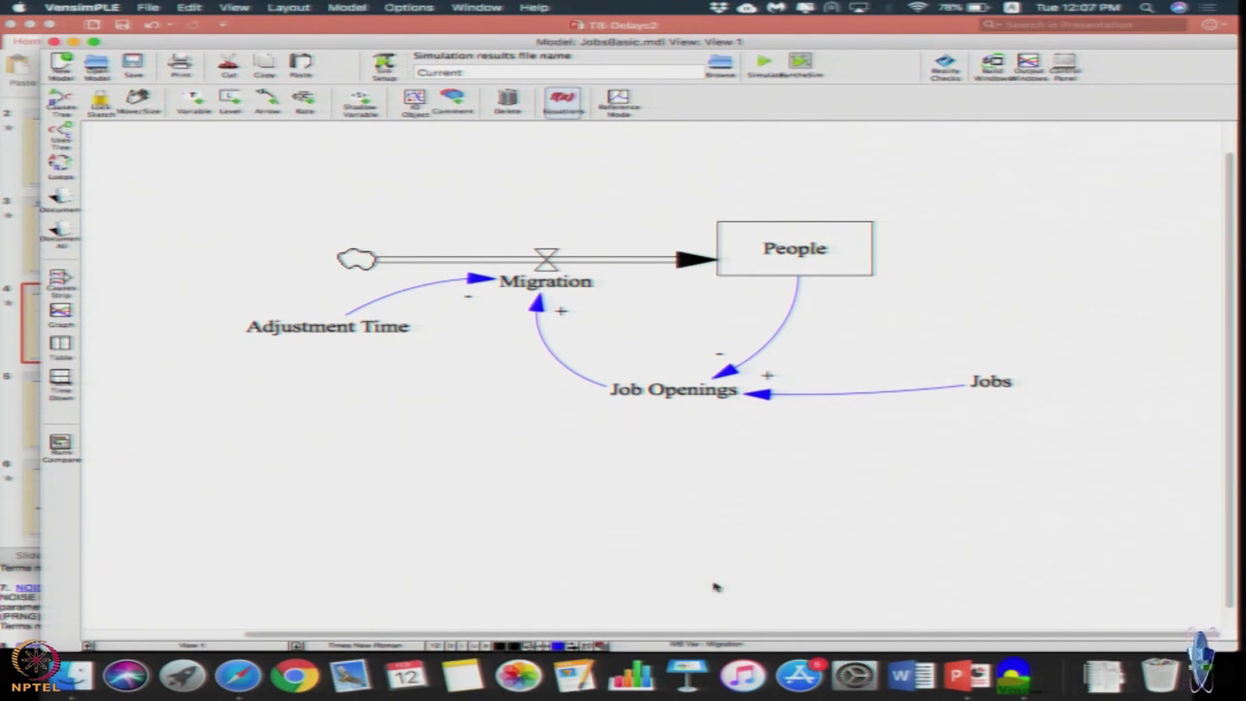
# Step: Show slide 5, 'Example: Jobs and Migration (contd.)', in an enlarged PowerPoint window
pyautogui.click(956, 675)
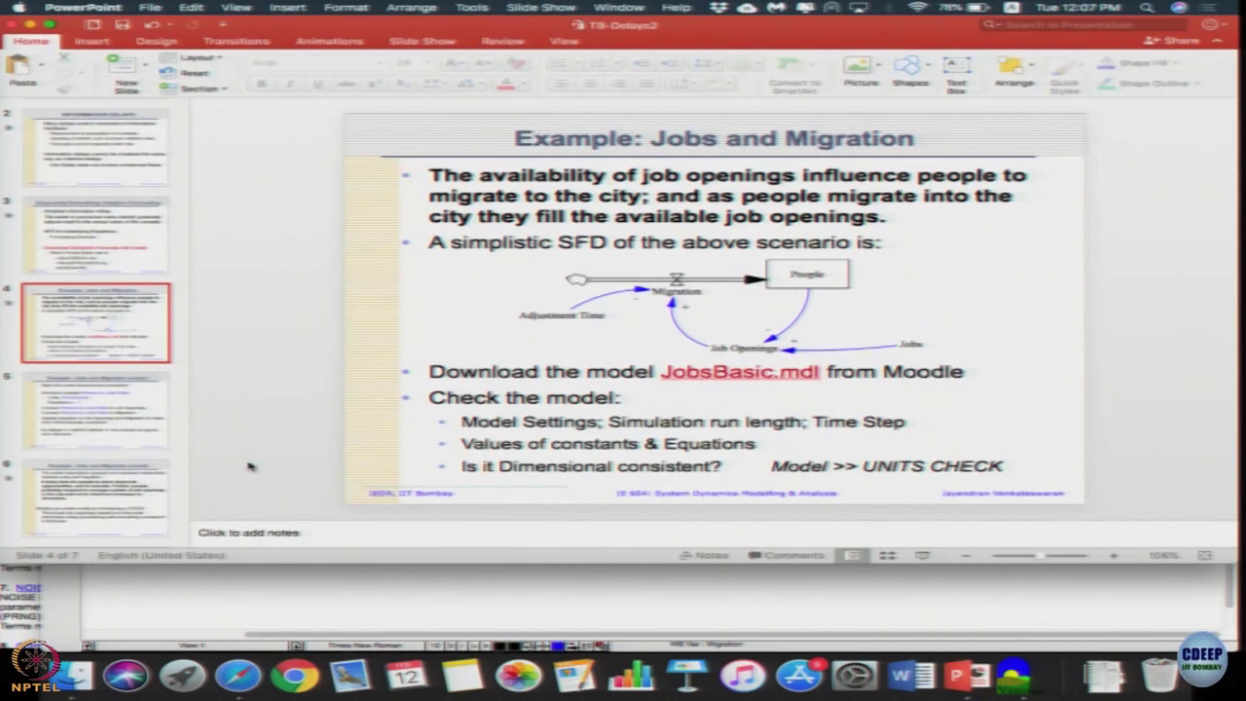
pyautogui.click(125, 413)
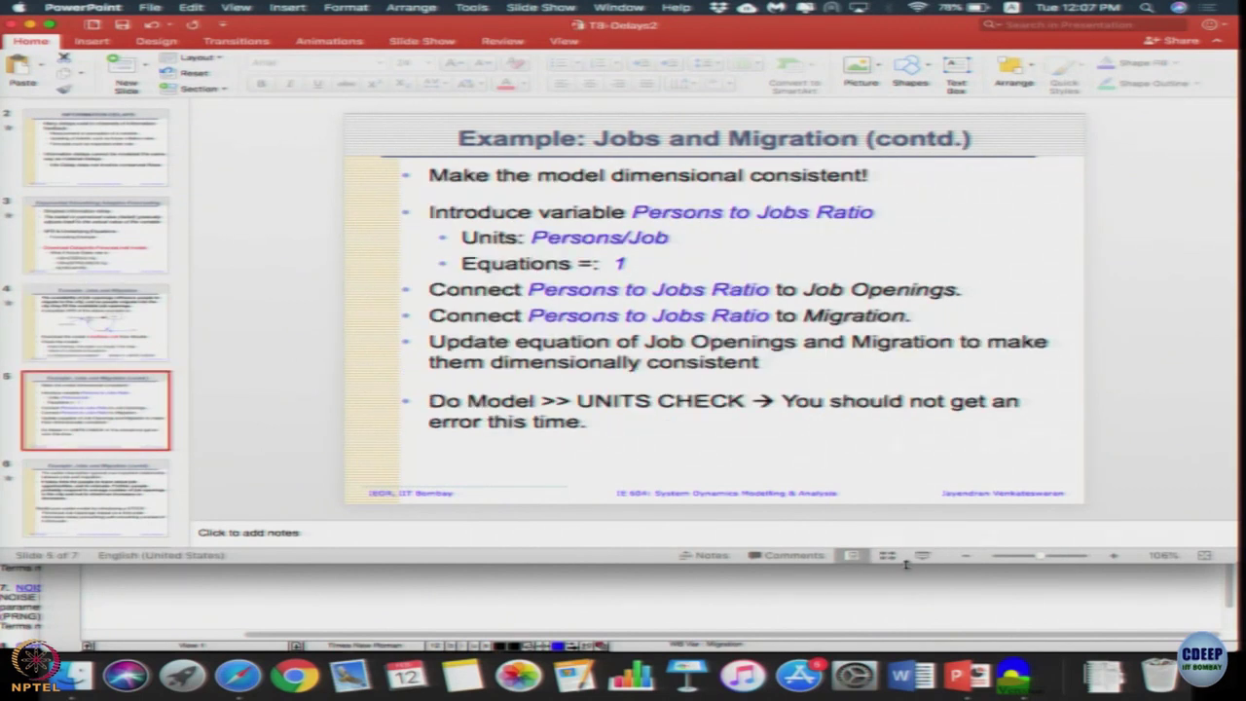
pyautogui.moveTo(897, 570); pyautogui.dragTo(915, 688)
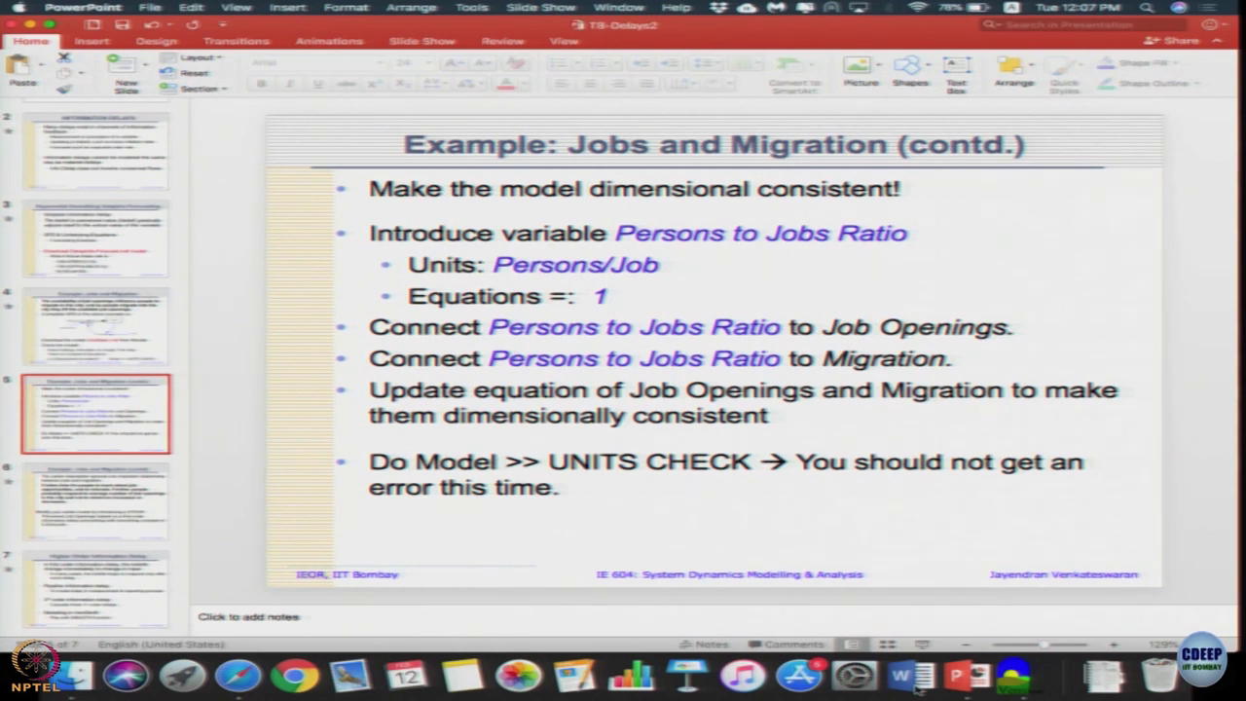
# Step: Return to the JobsBasic diagram with the Variable tool, cancelling the accidentally opened file dialog
pyautogui.click(1012, 675)
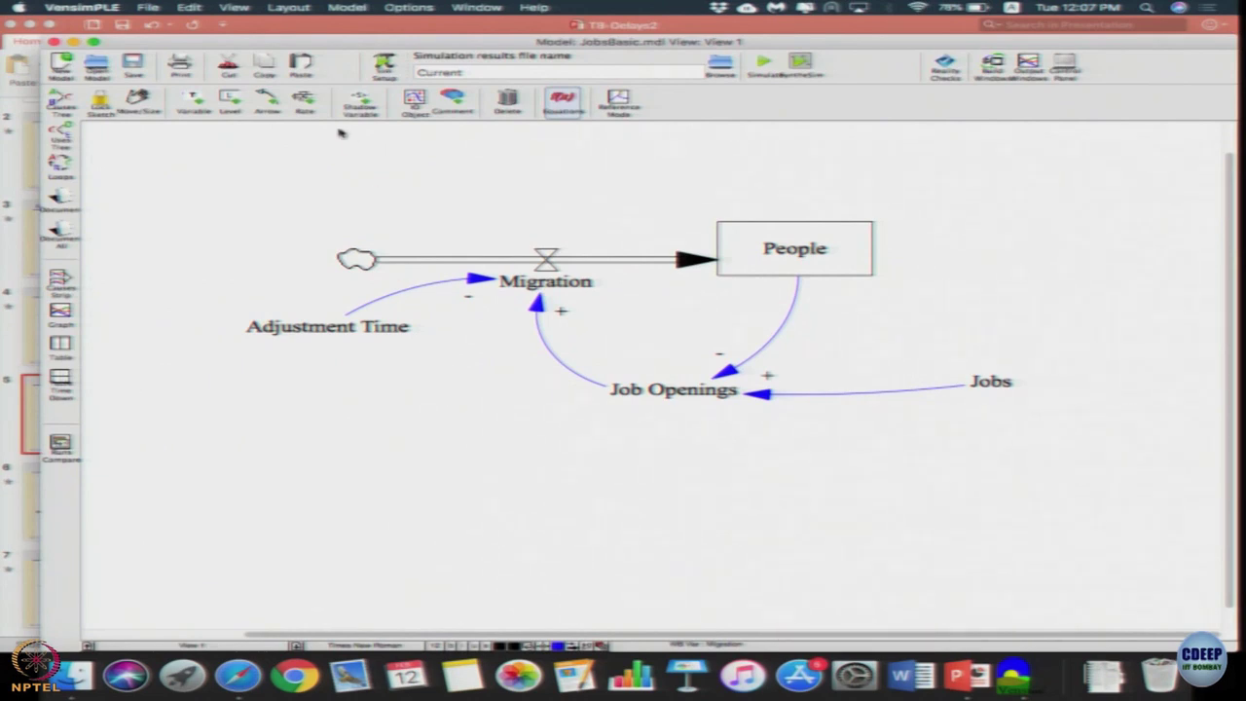
pyautogui.click(192, 101)
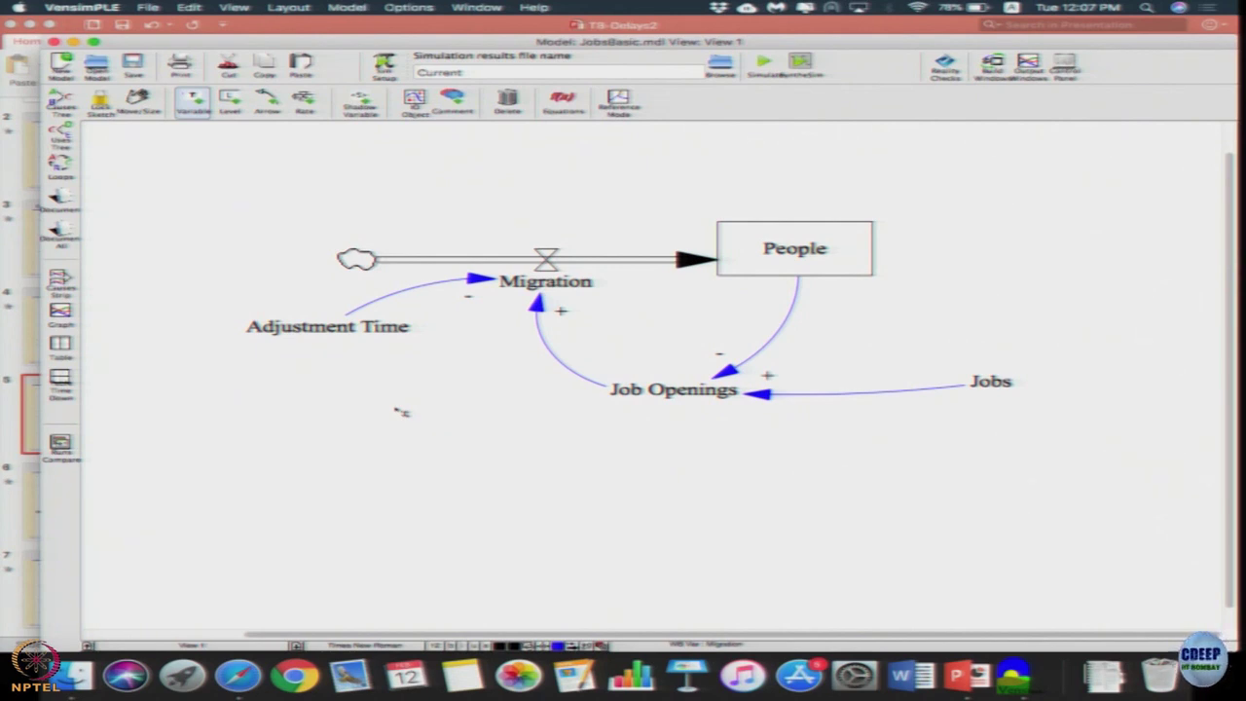
pyautogui.click(107, 68)
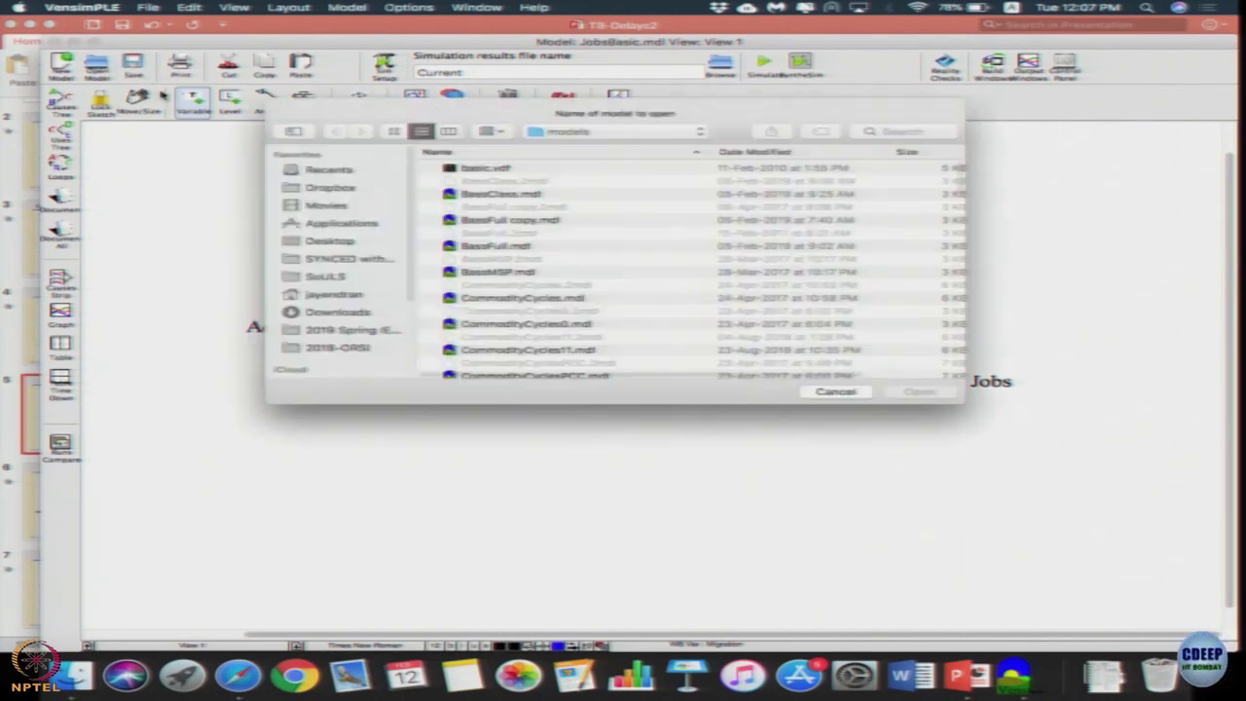
pyautogui.scroll(-5, 649, 321)
pyautogui.scroll(-3, 650, 321)
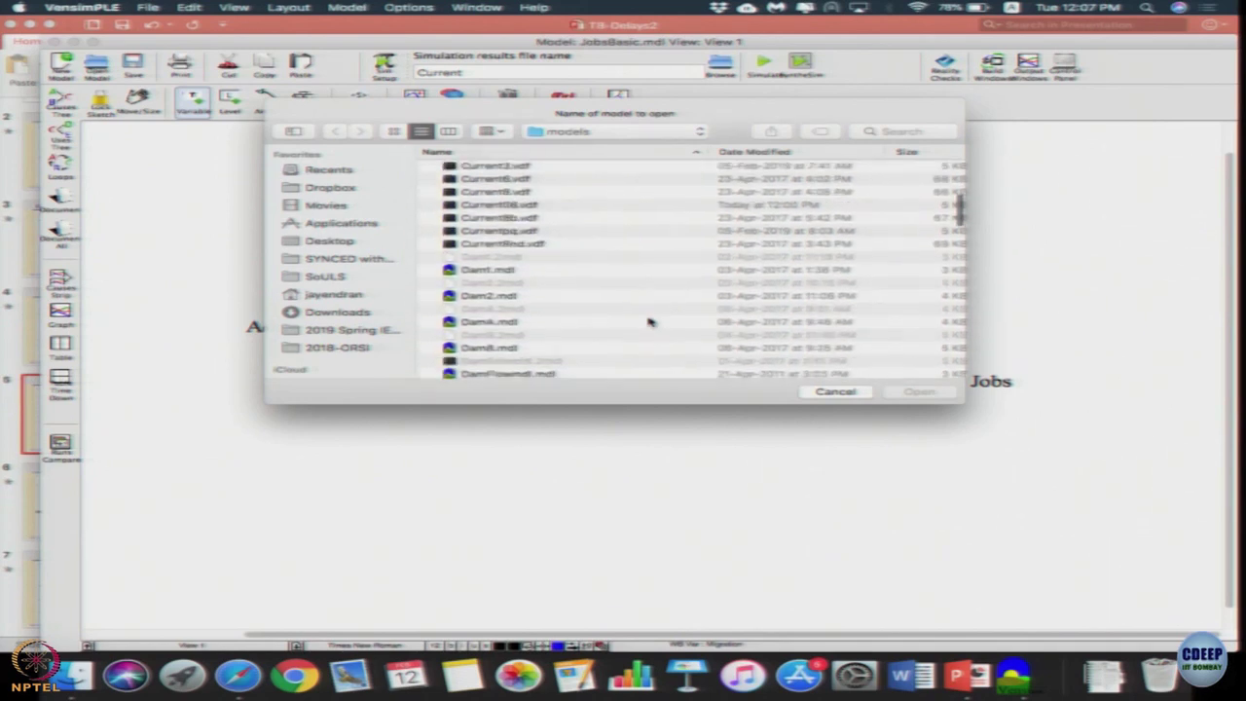
pyautogui.scroll(-5, 649, 322)
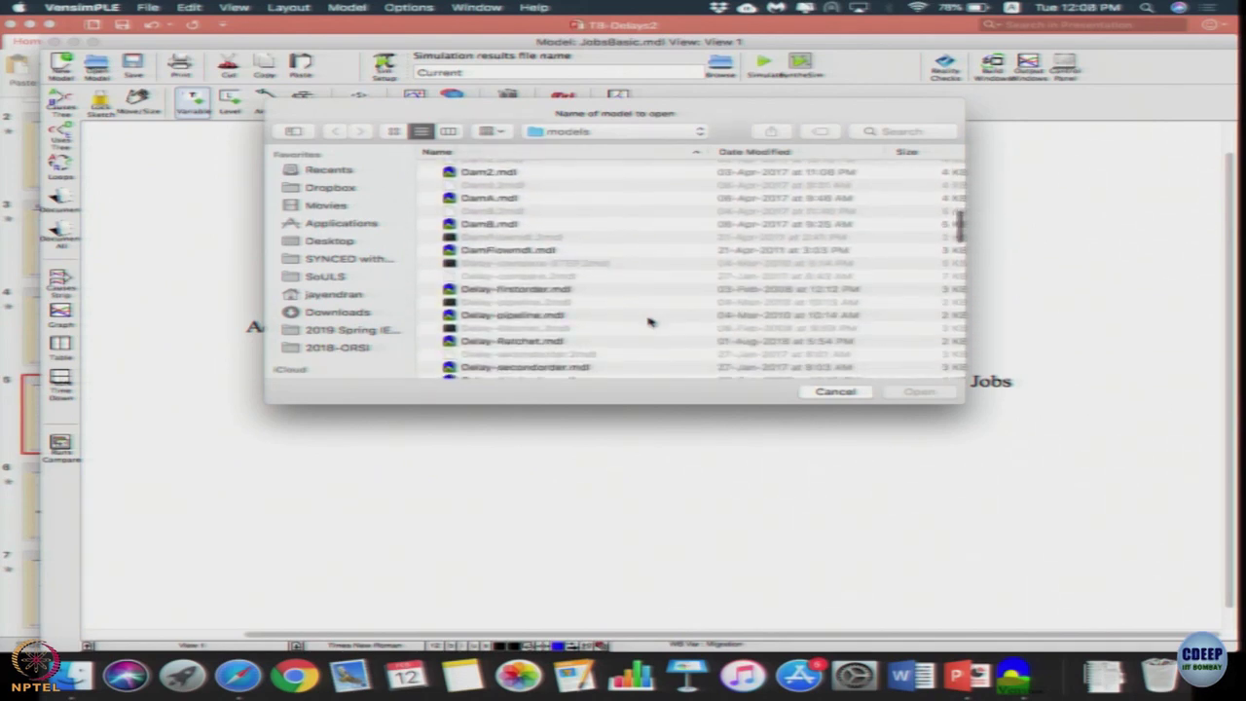
pyautogui.scroll(-4, 649, 321)
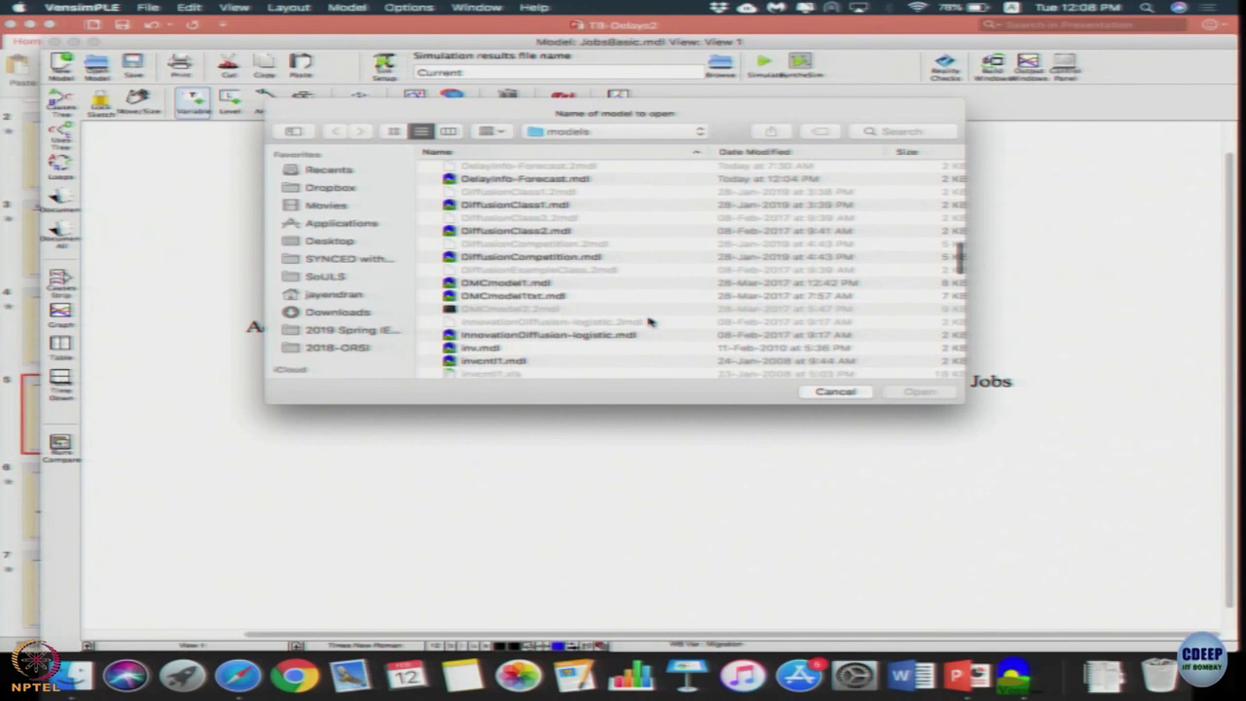
pyautogui.click(835, 393)
# Step: Place a variable named 'People to JOb ratio' below Adjustment Time
pyautogui.click(331, 402)
pyautogui.write('Person')
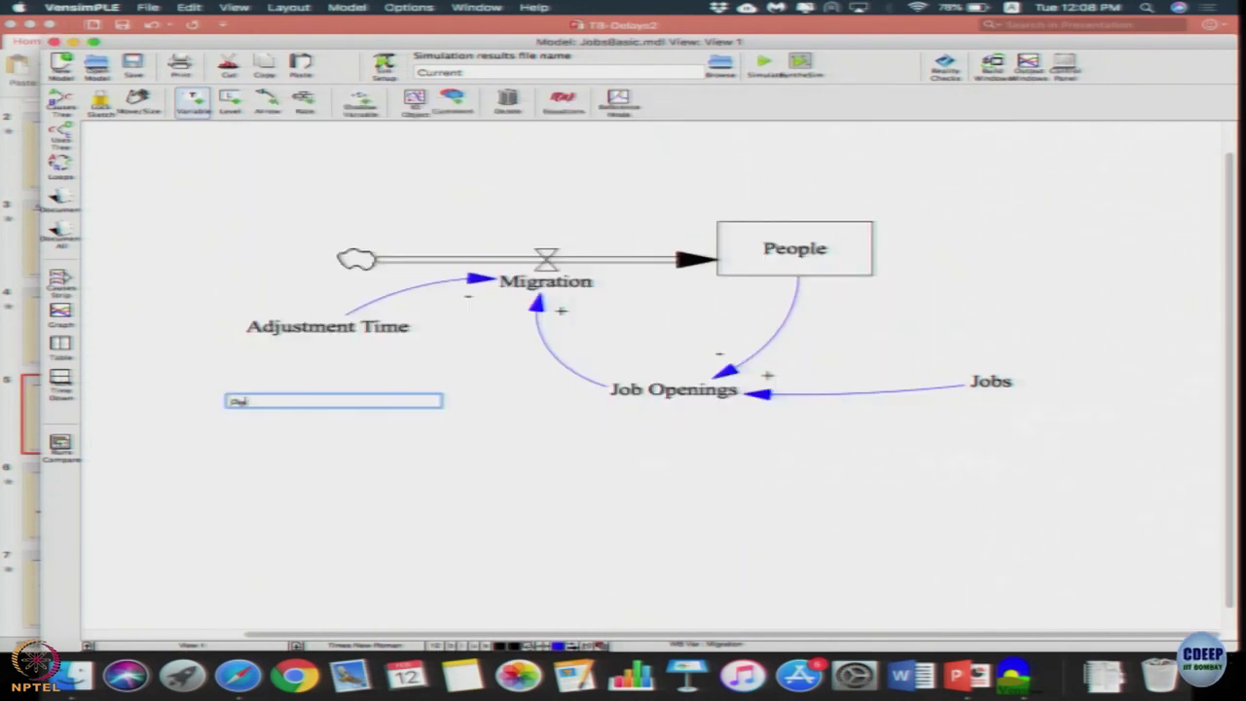
pyautogui.press('BackSpace')
pyautogui.press('BackSpace')
pyautogui.press('BackSpace')
pyautogui.press('BackSpace')
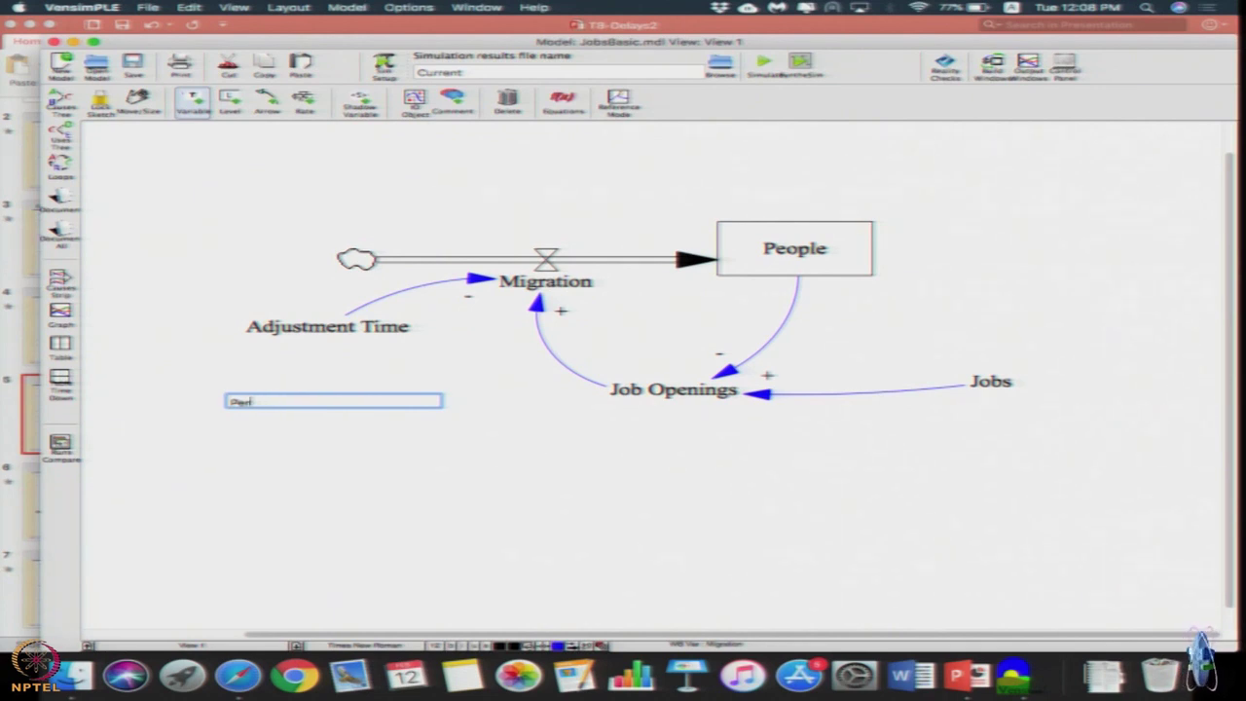
pyautogui.write('ople t')
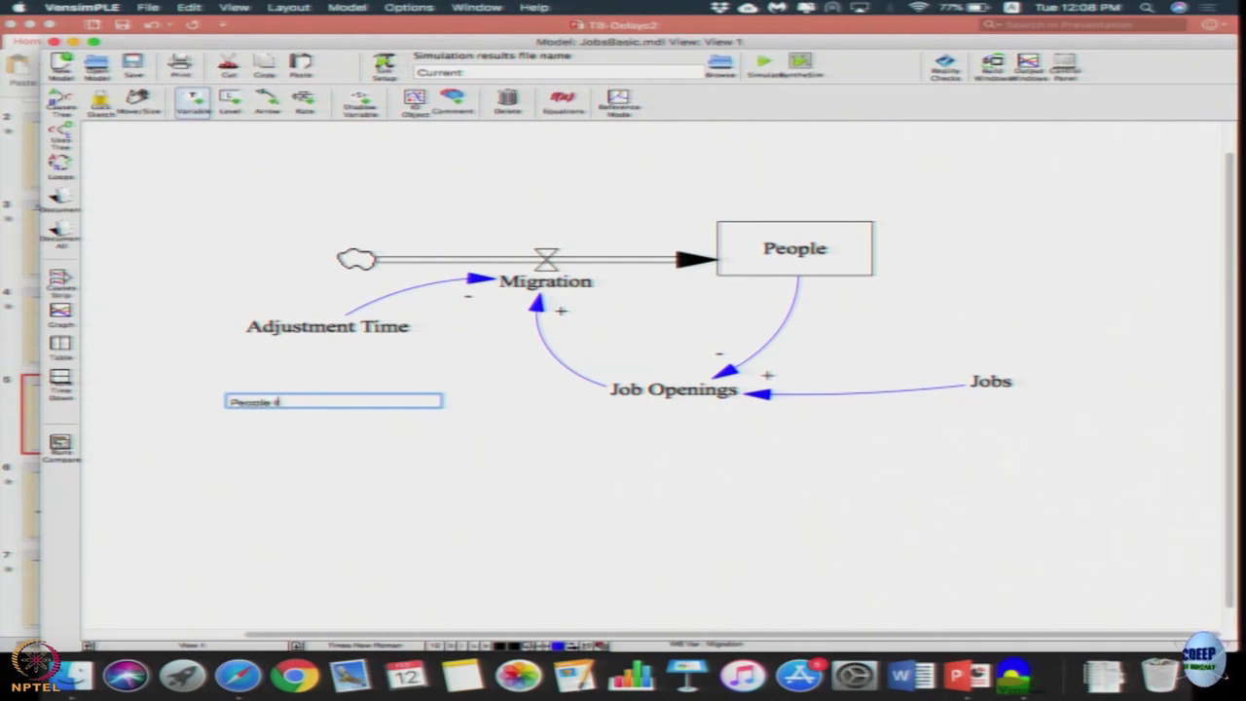
pyautogui.write('o Jobs')
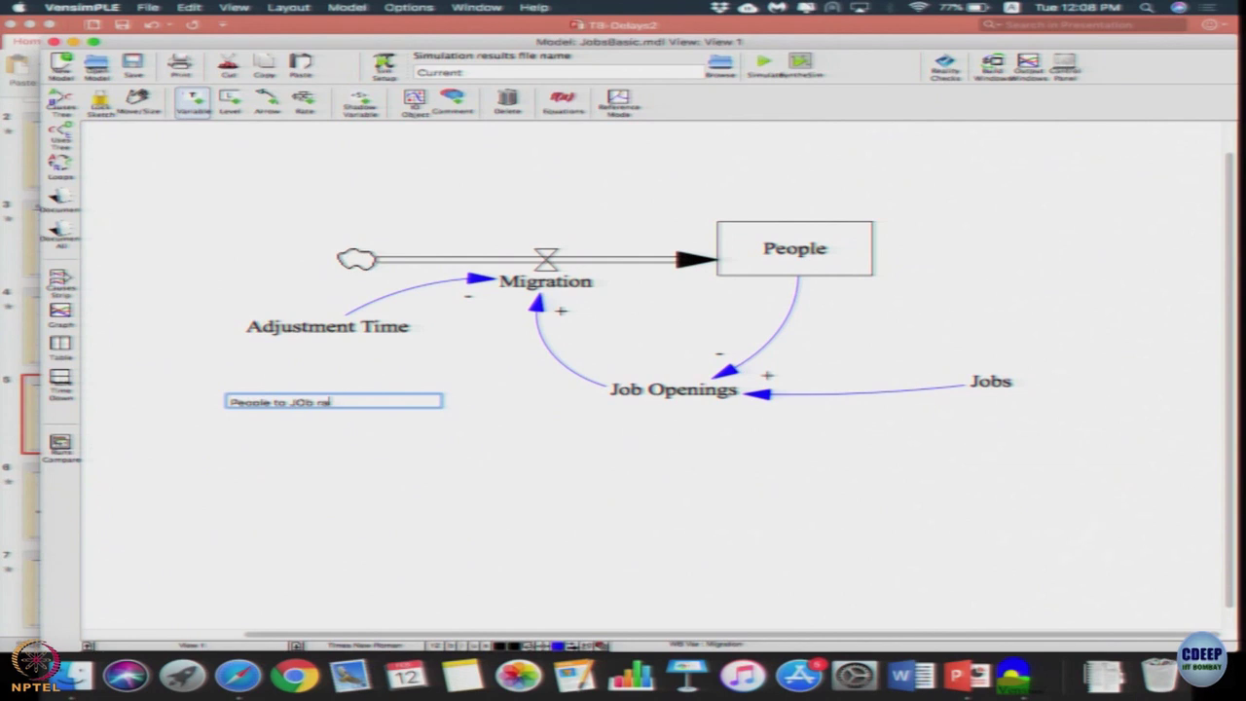
pyautogui.write('ratio')
pyautogui.press('Return')
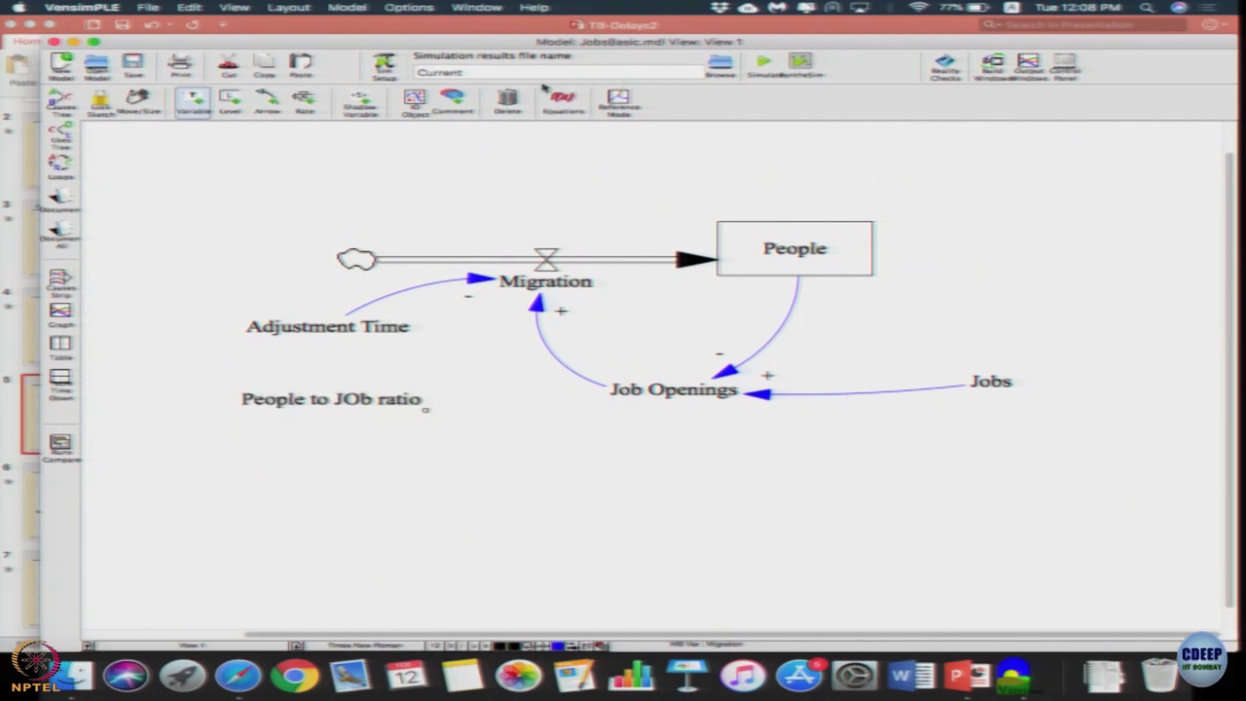
# Step: Draw causal arrows from People to JOb ratio into Migration and into Job Openings
pyautogui.click(562, 109)
pyautogui.click(267, 109)
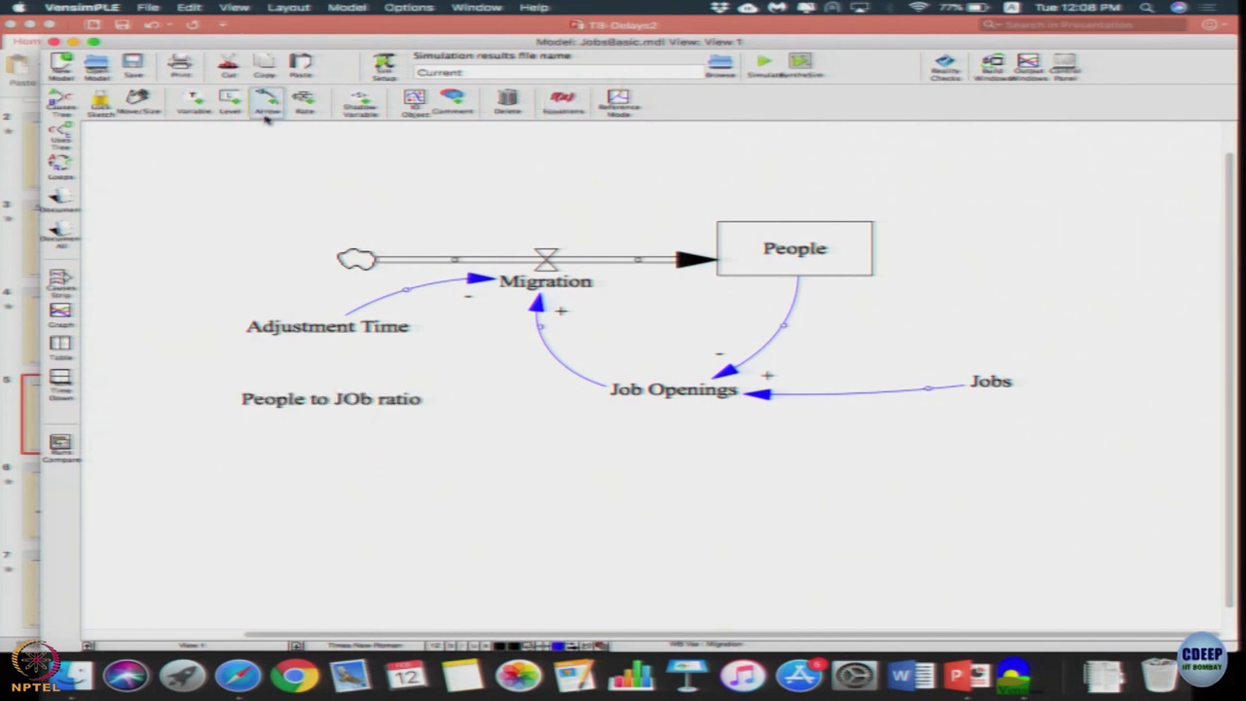
pyautogui.click(402, 409)
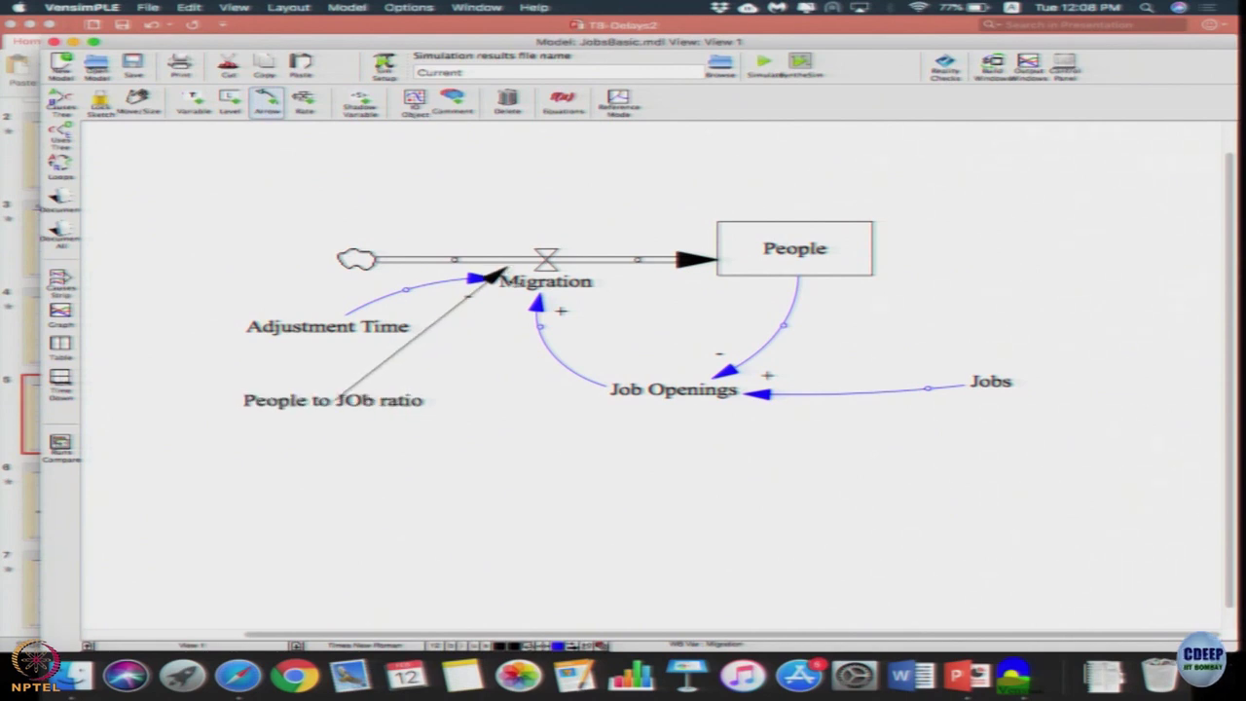
pyautogui.click(521, 288)
pyautogui.click(409, 402)
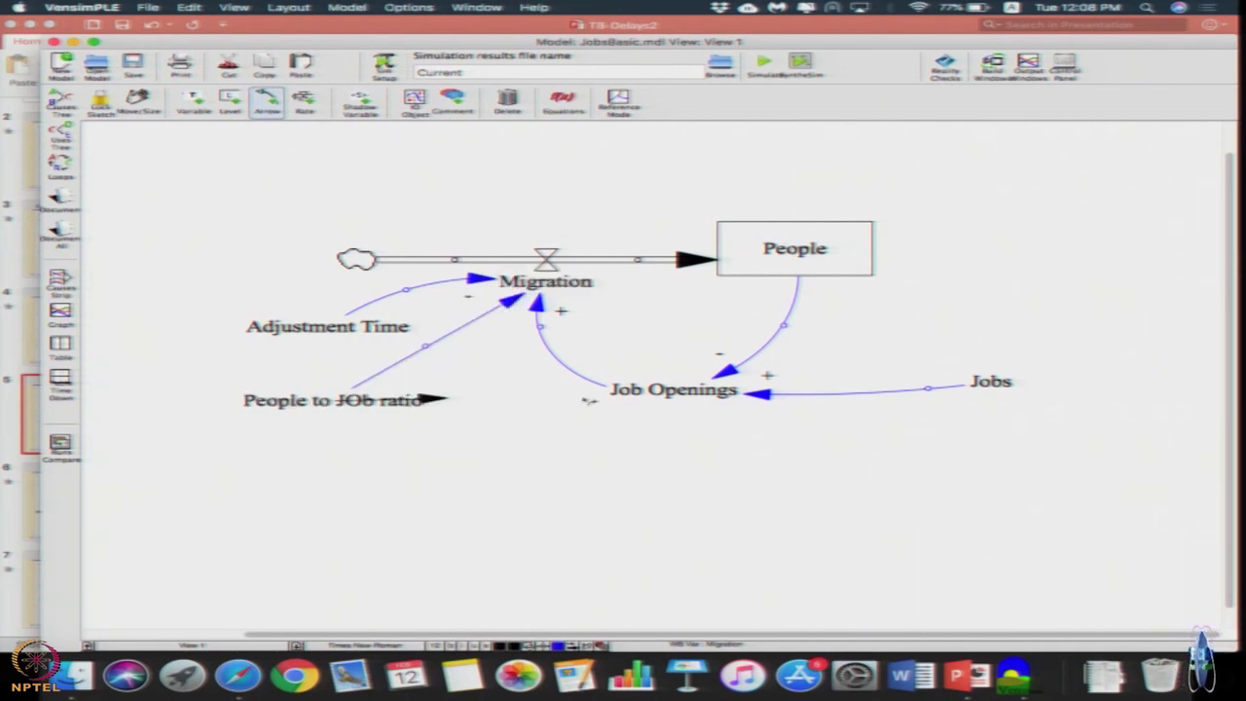
pyautogui.click(648, 393)
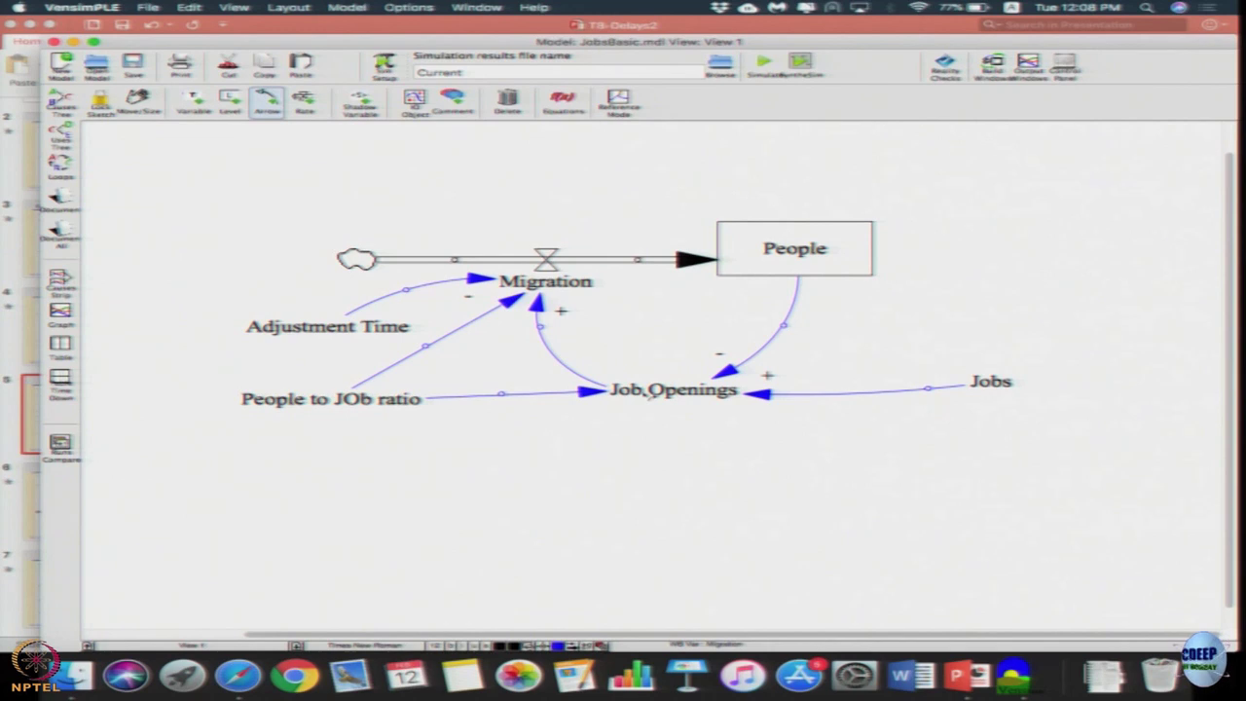
pyautogui.click(567, 101)
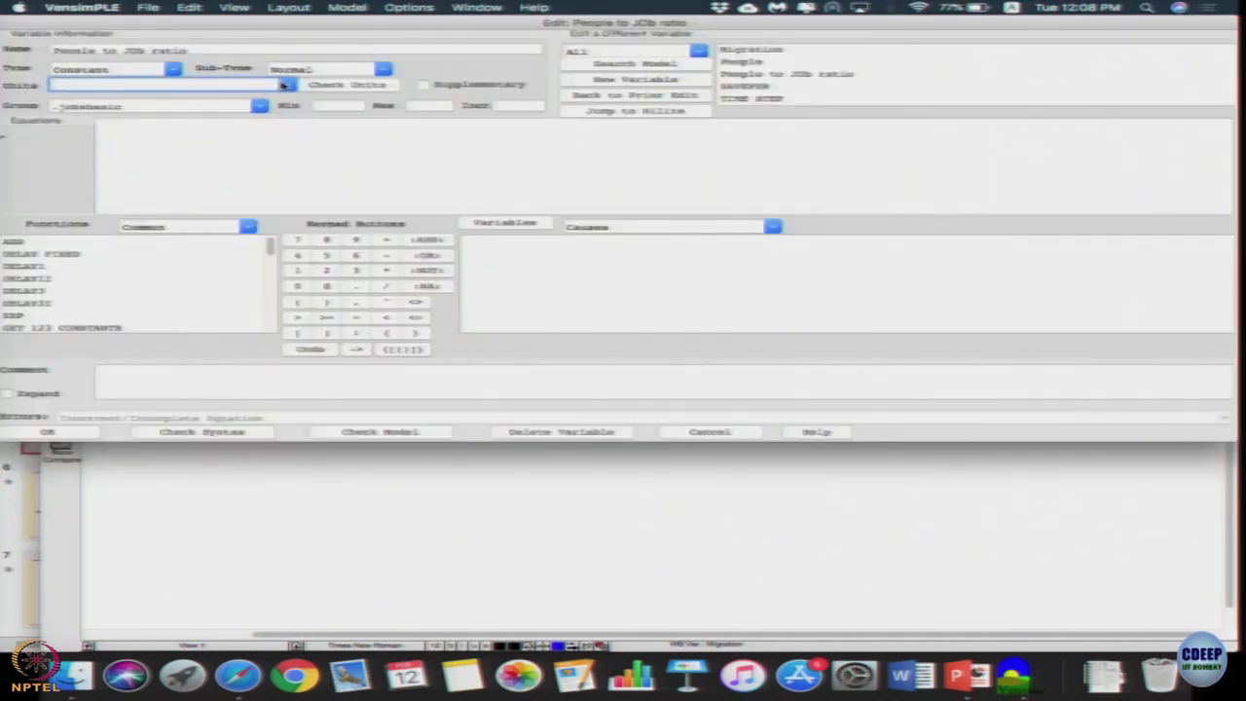
# Step: Give People to JOb ratio units of Persons/Job and a constant value of 1
pyautogui.click(285, 85)
pyautogui.click(221, 138)
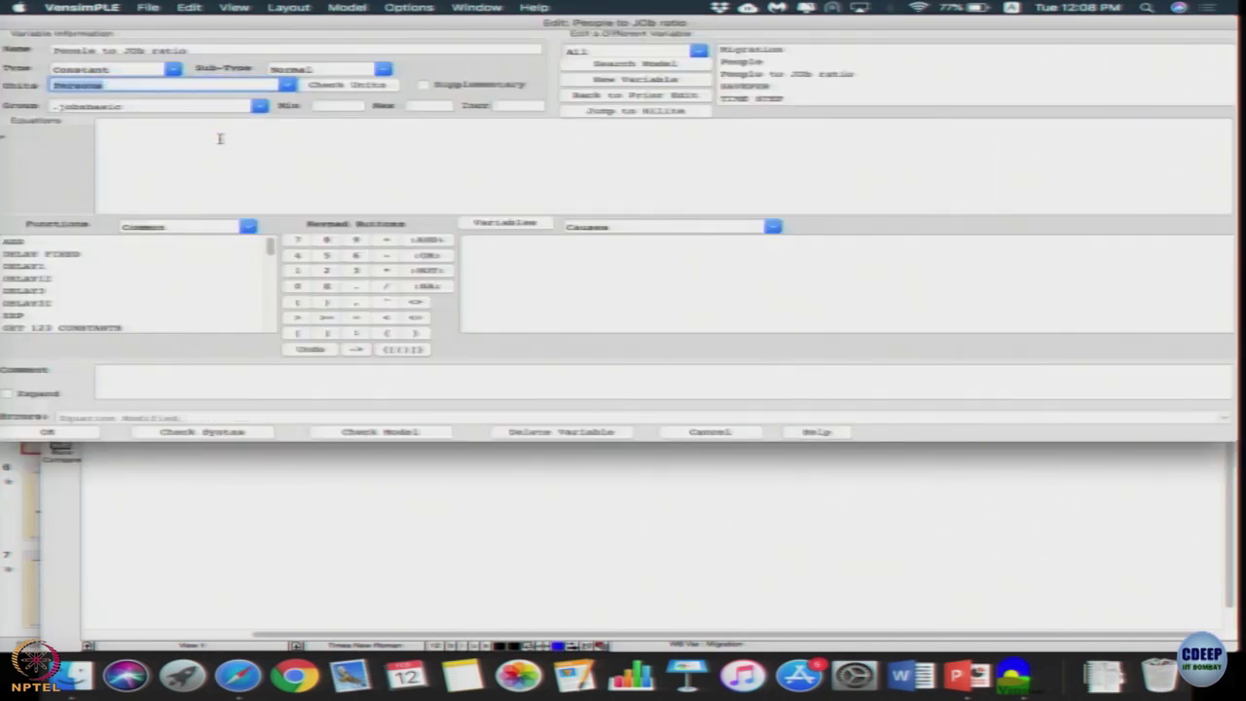
pyautogui.click(200, 87)
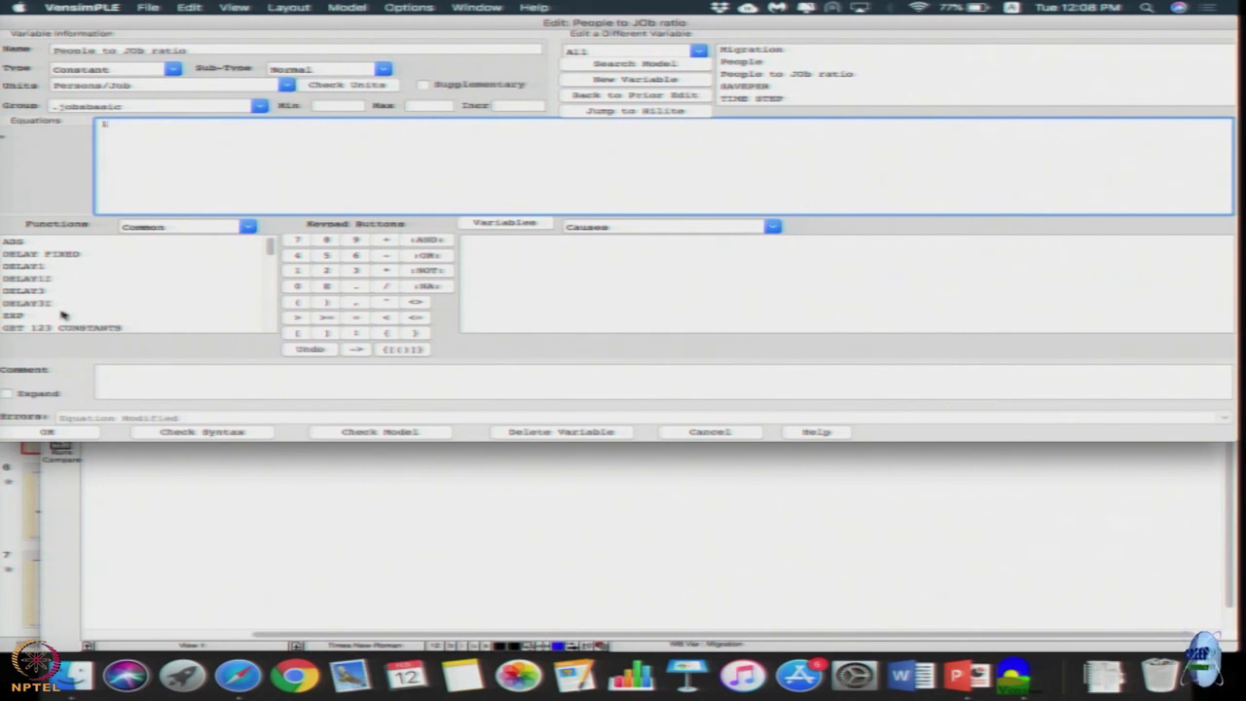
pyautogui.click(57, 432)
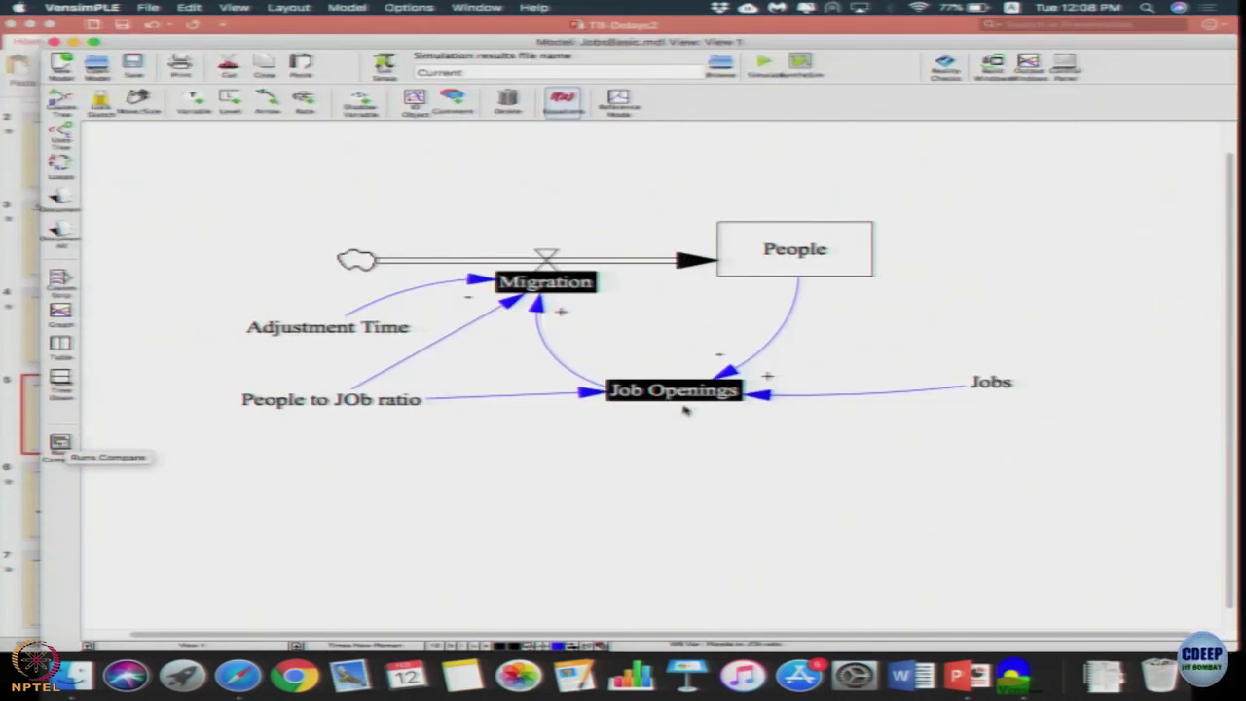
pyautogui.click(670, 393)
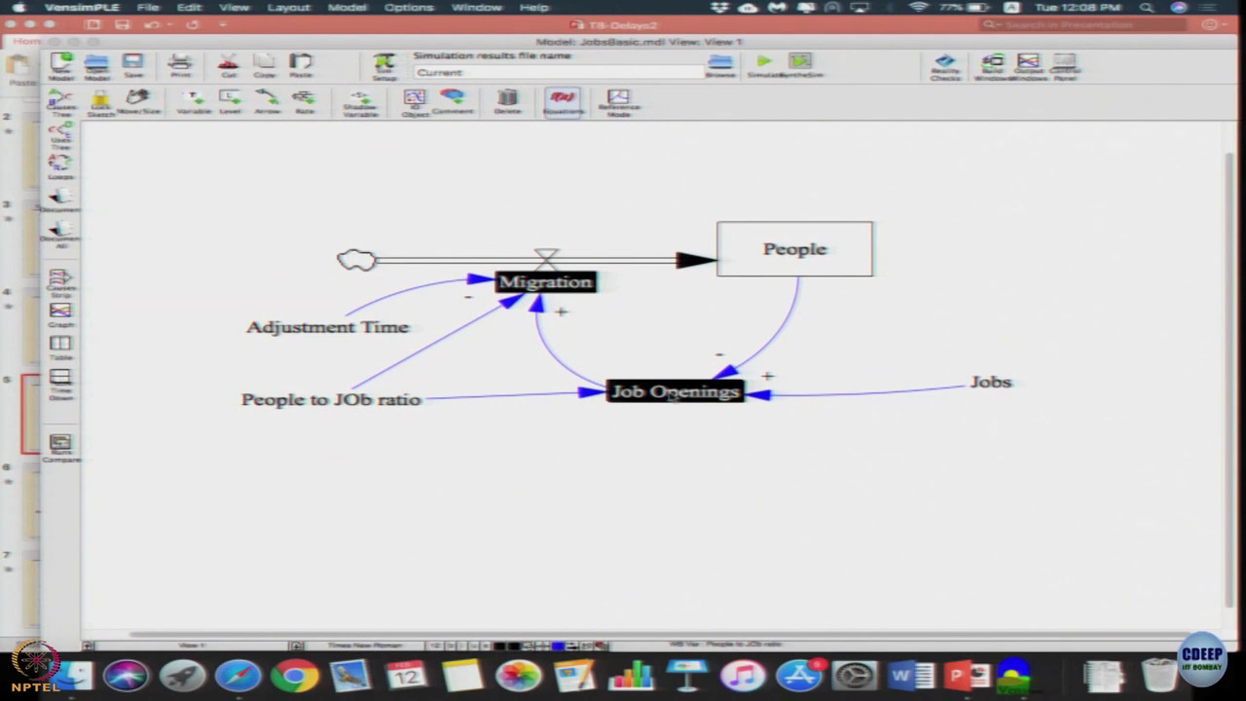
# Step: Change Job Openings to Jobs-(People/People to JOb ratio) and check its syntax
pyautogui.click(279, 179)
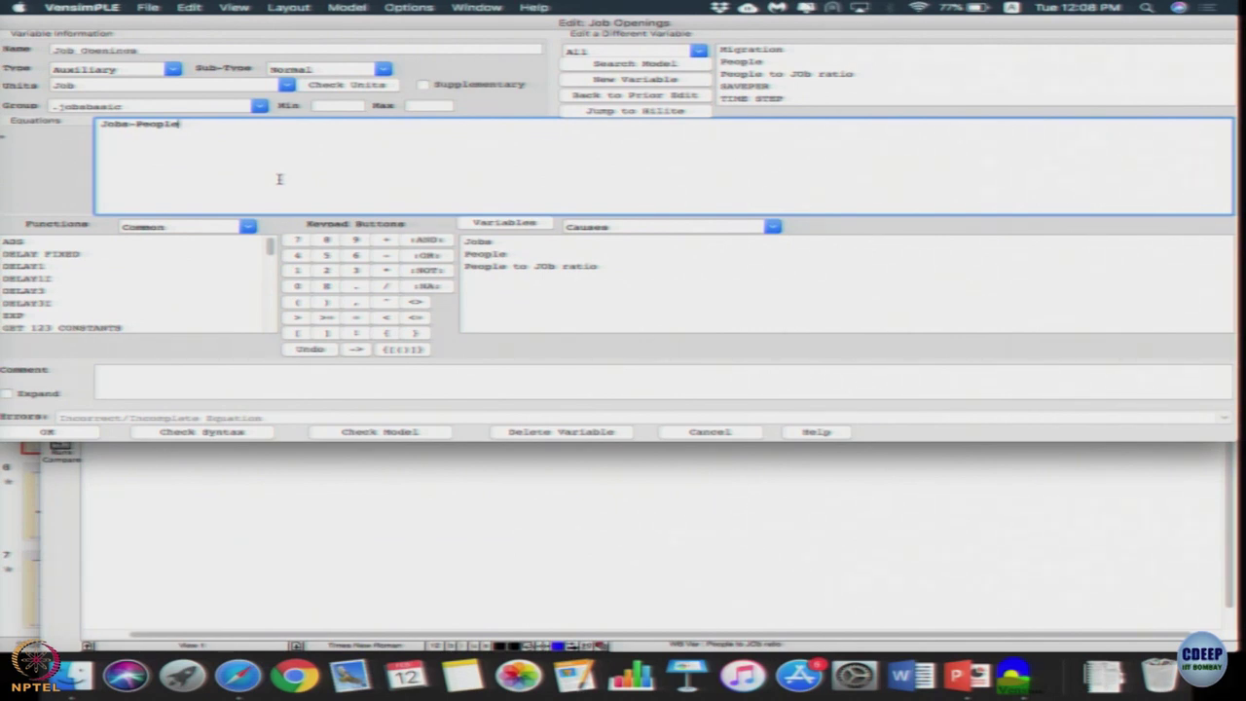
pyautogui.click(141, 124)
pyautogui.write('(')
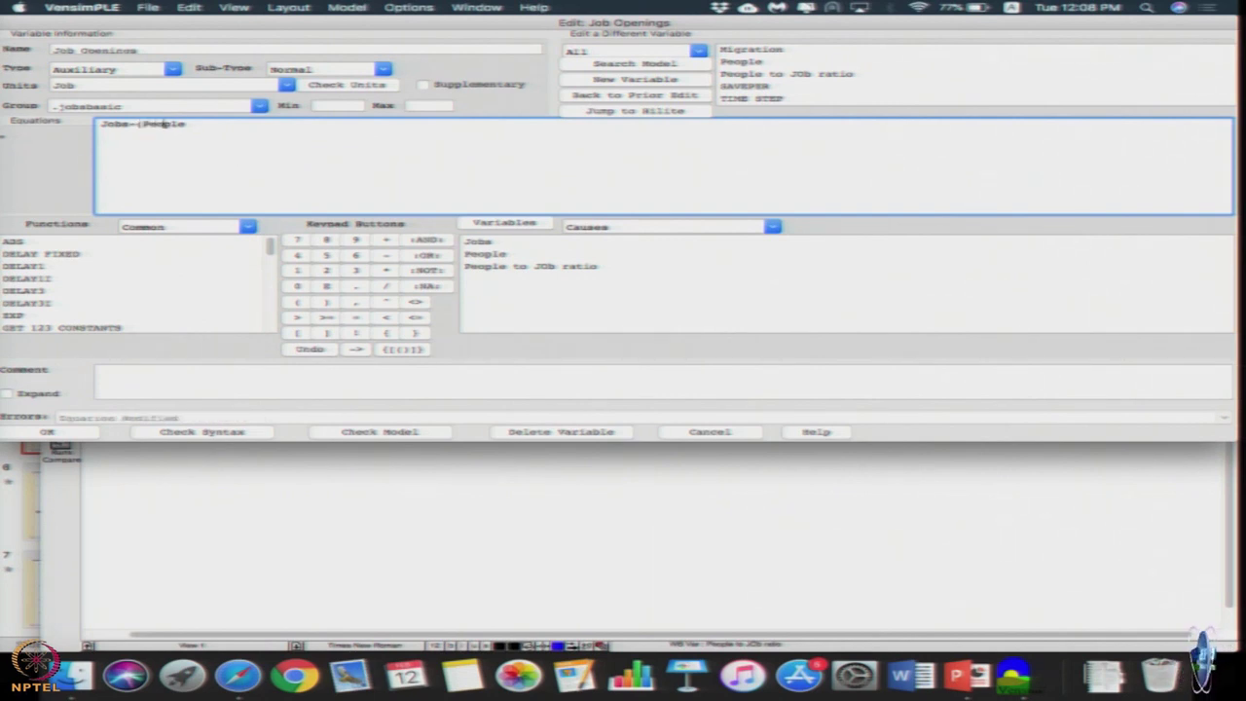
pyautogui.click(186, 124)
pyautogui.write('/')
pyautogui.click(530, 267)
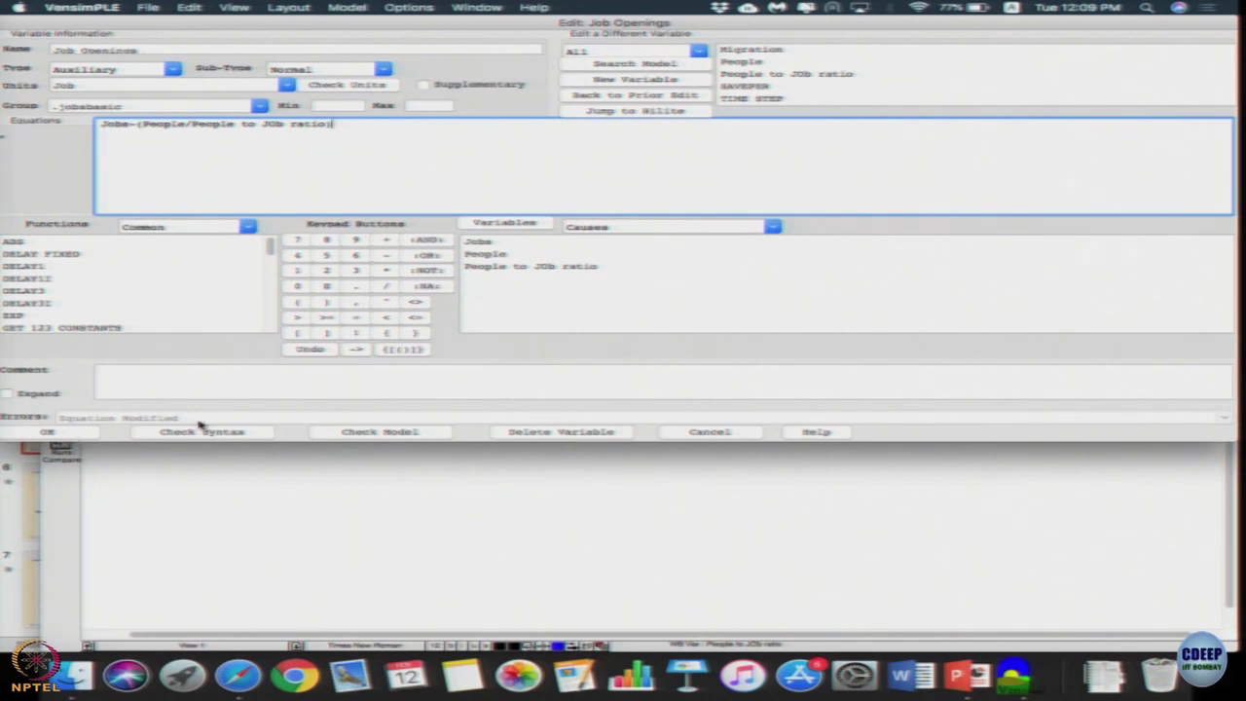
pyautogui.click(234, 437)
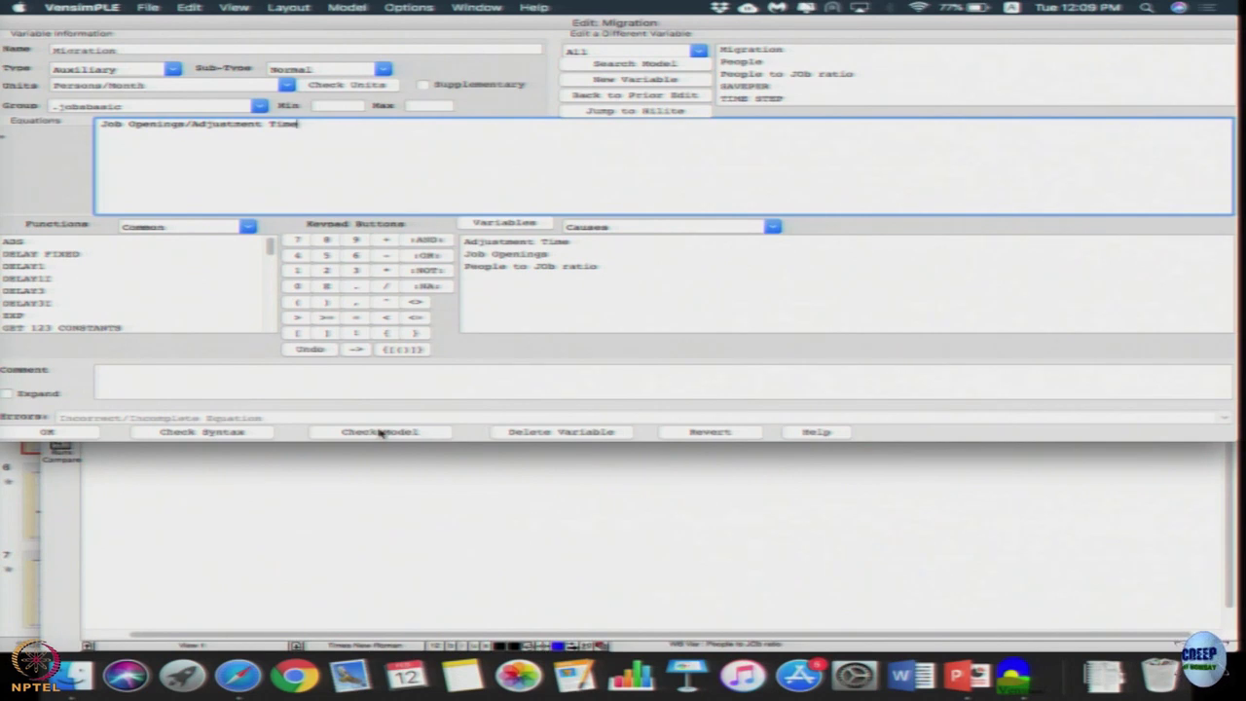
# Step: Check the model, which warns that People to JOb ratio is unused
pyautogui.click(66, 434)
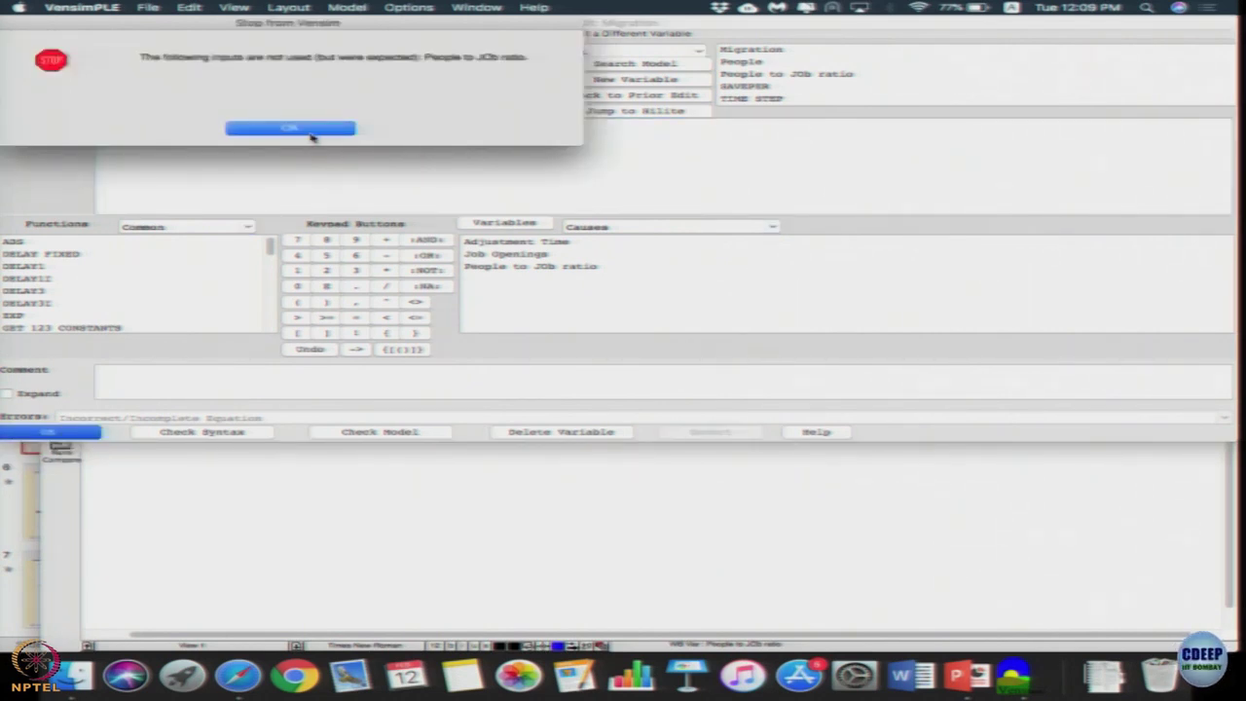
pyautogui.click(291, 128)
pyautogui.click(72, 435)
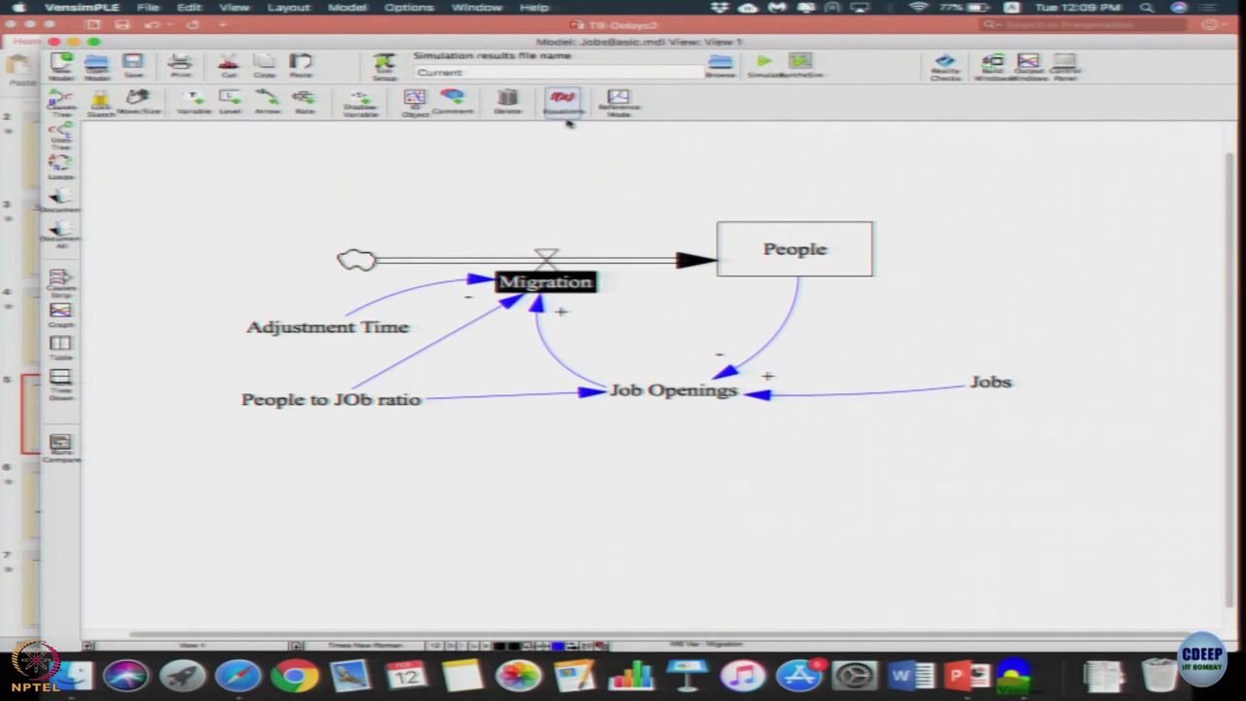
# Step: Prefix the Migration equation with People to JOb ratio* so it uses the ratio
pyautogui.click(563, 287)
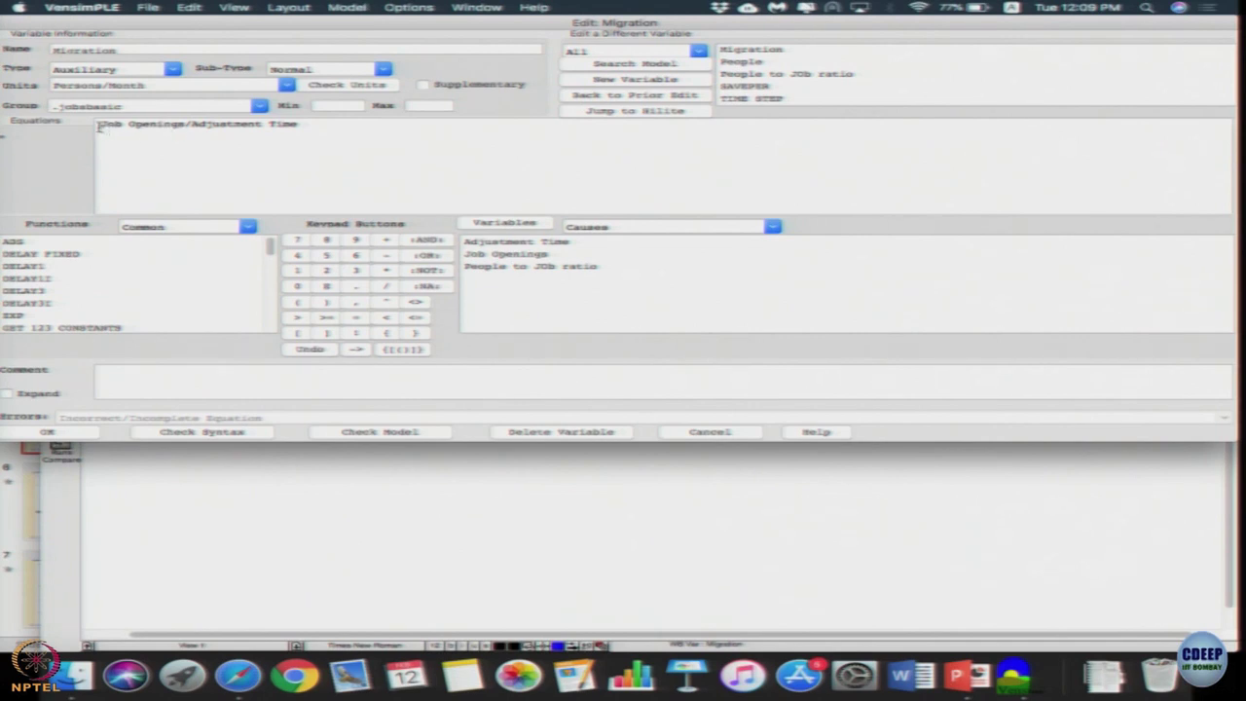
pyautogui.click(101, 126)
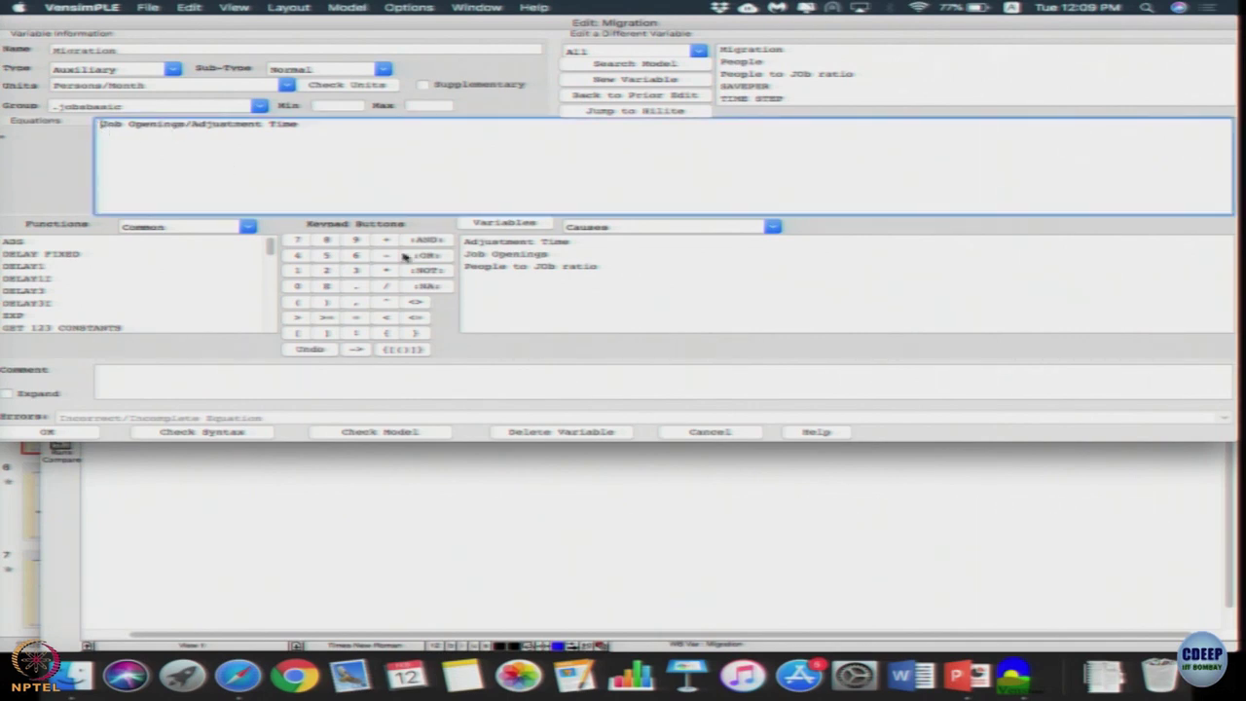
pyautogui.doubleClick(541, 265)
pyautogui.write('*')
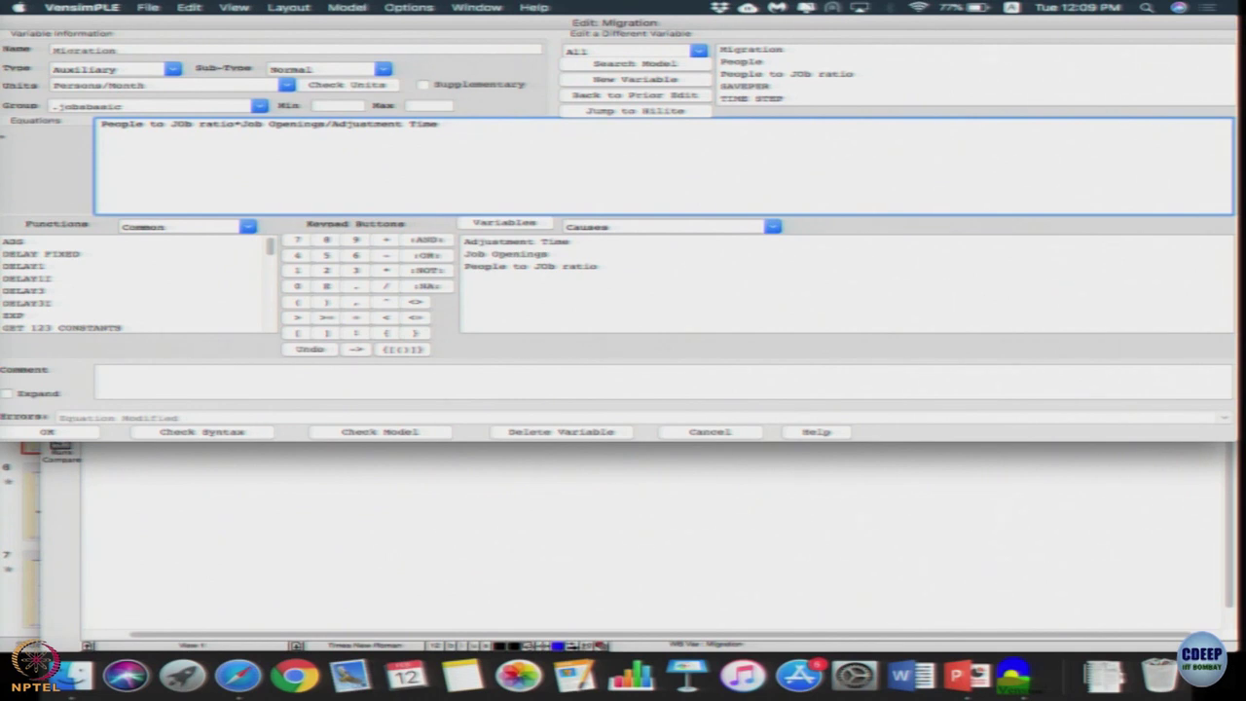
# Step: Accept the Migration equation and run Units Check, which reports the units are OK
pyautogui.click(88, 435)
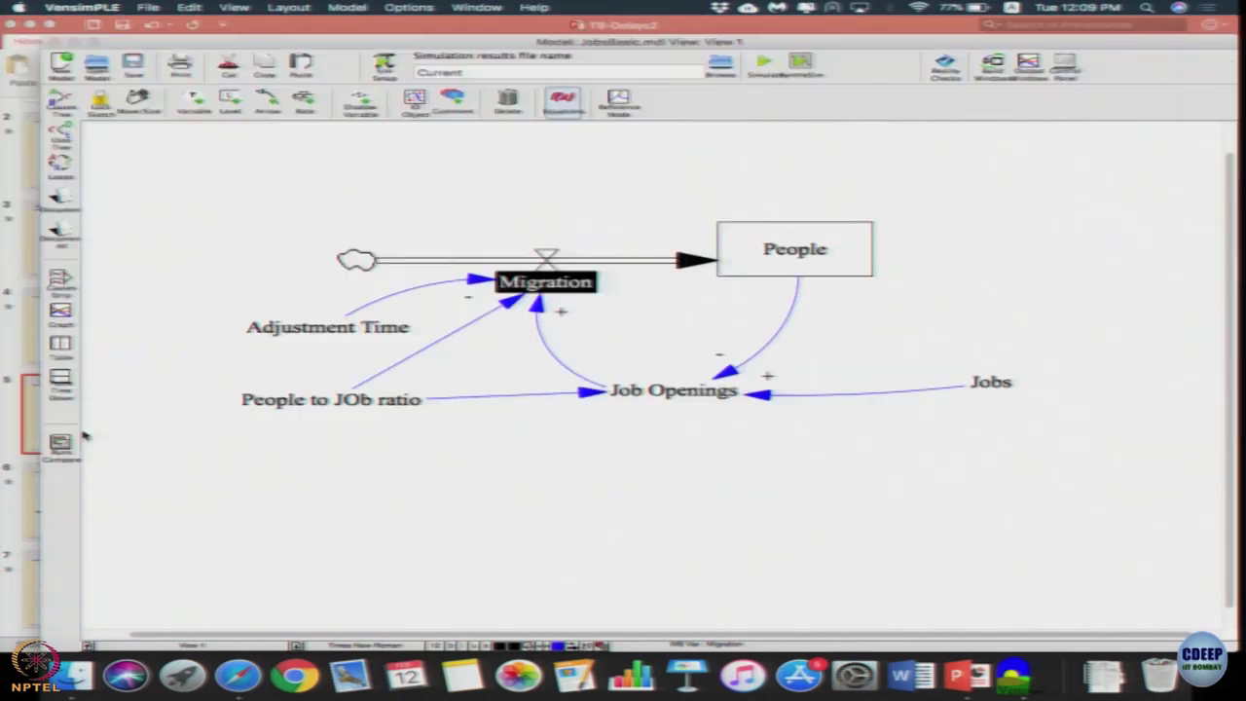
pyautogui.click(340, 6)
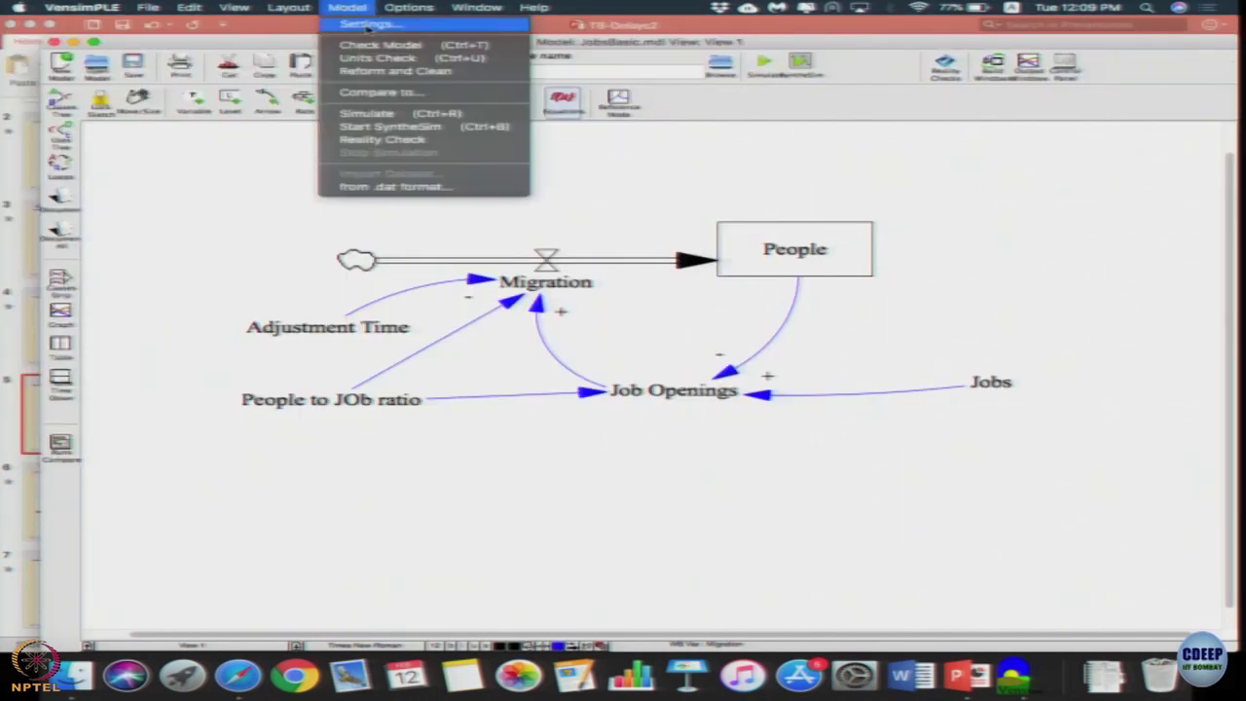
pyautogui.click(362, 58)
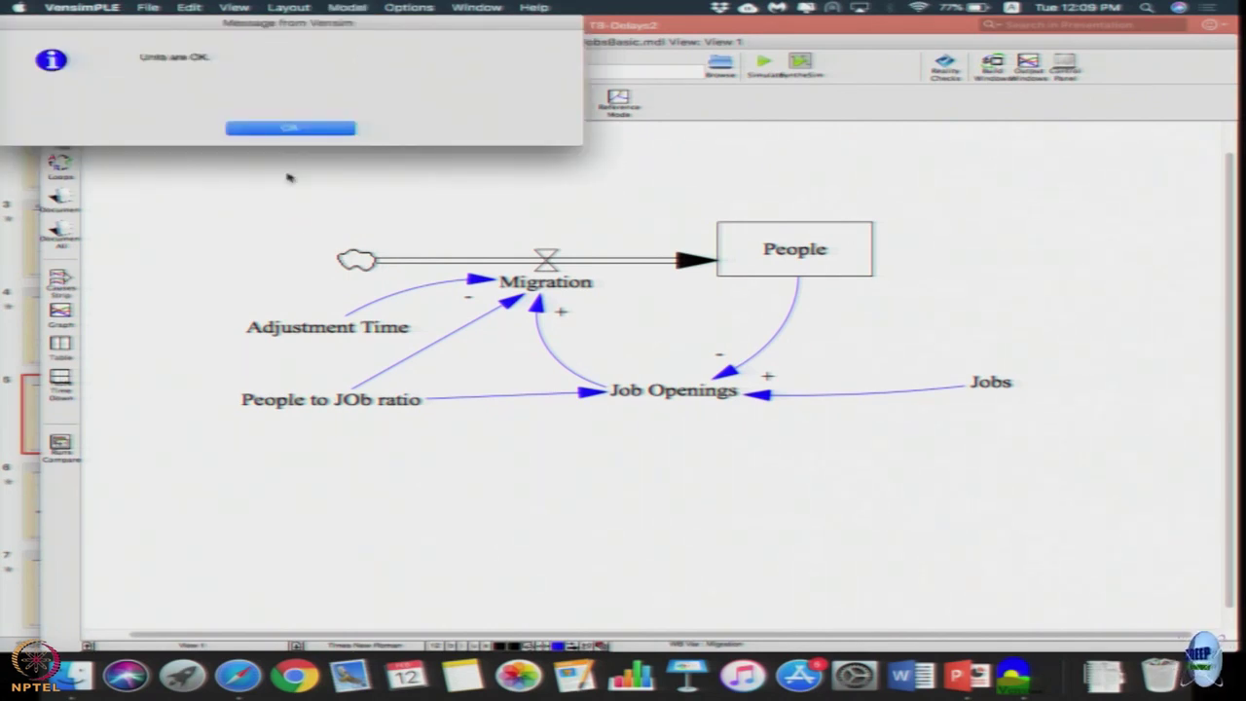
pyautogui.click(278, 128)
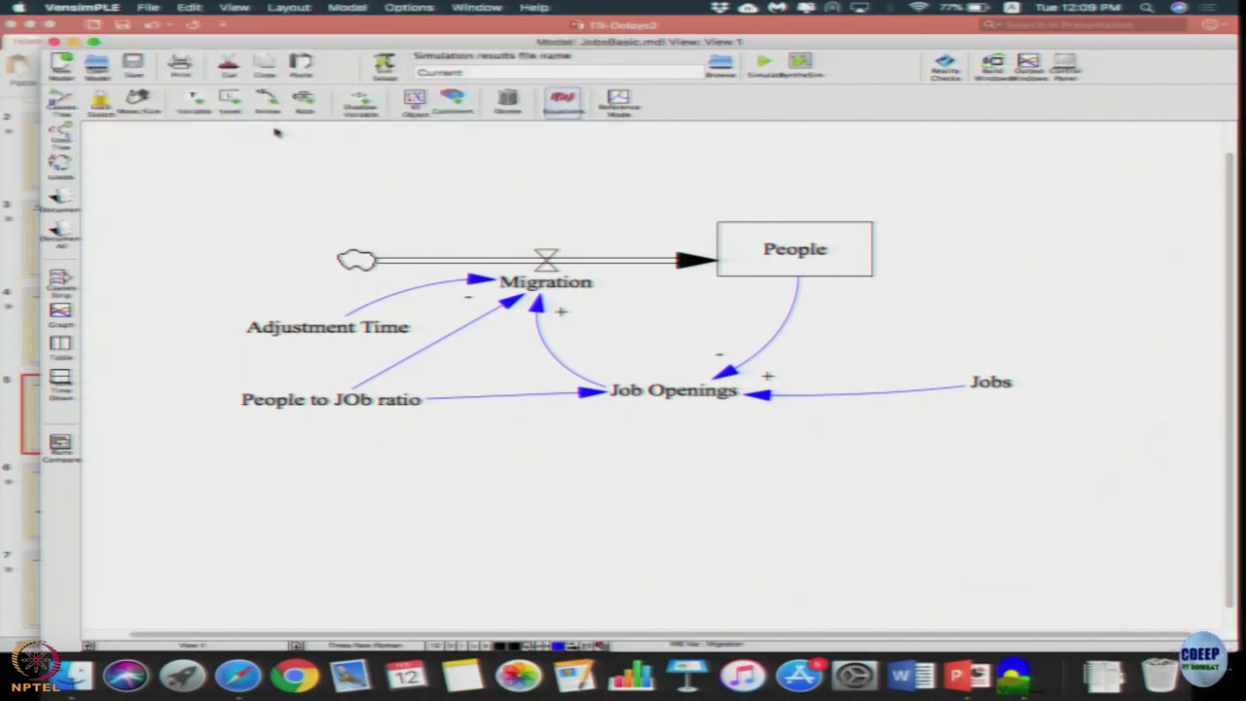
# Step: Run the simulation, overwriting the previous Current run, and close the Jobs equation editor
pyautogui.click(766, 66)
pyautogui.click(103, 128)
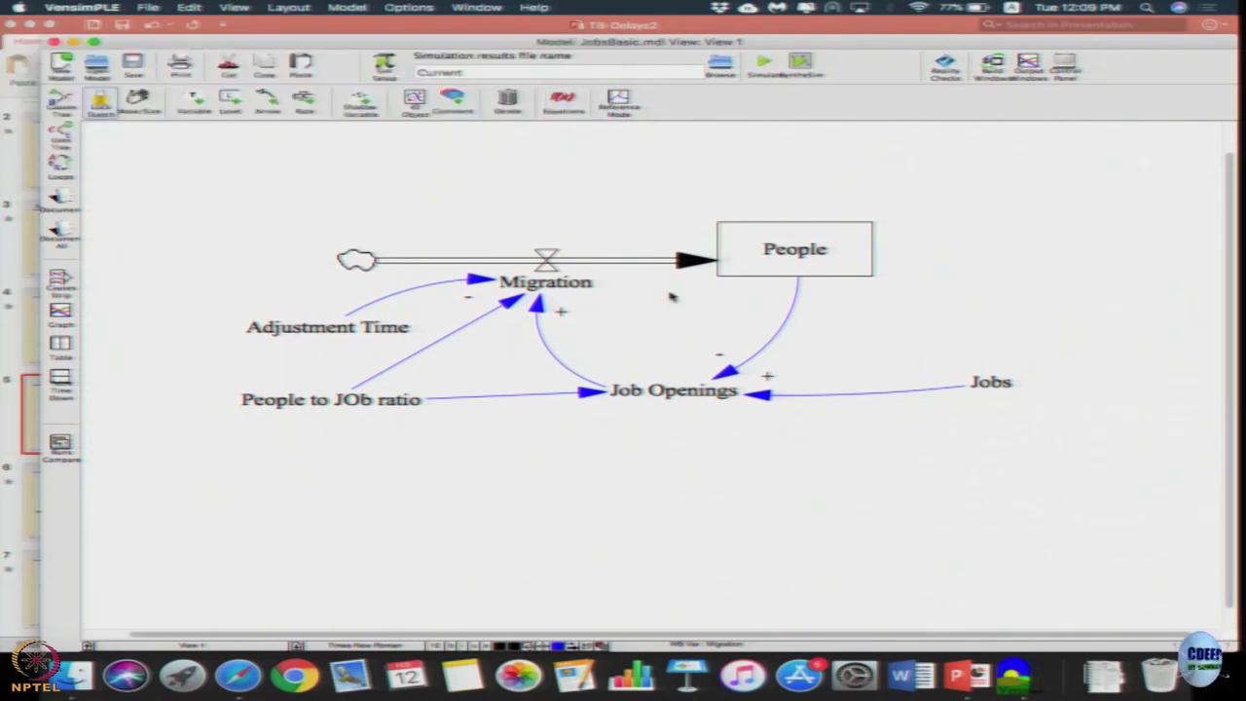
pyautogui.click(807, 244)
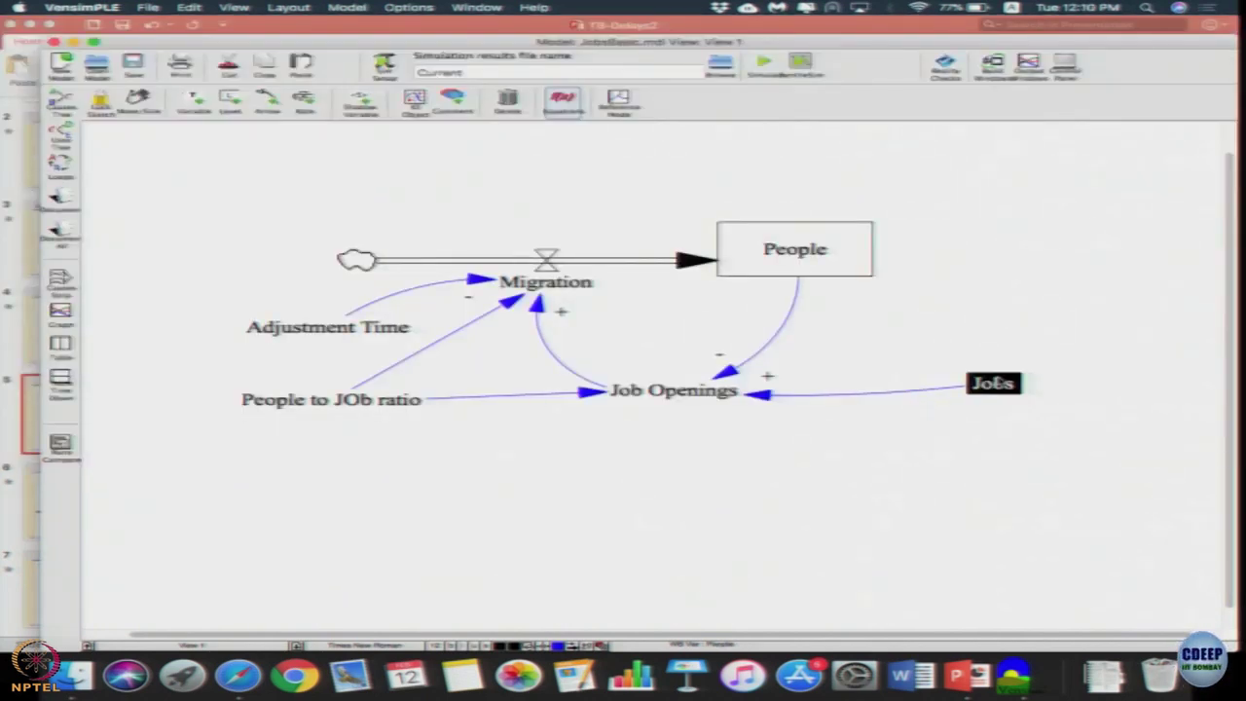
pyautogui.click(76, 434)
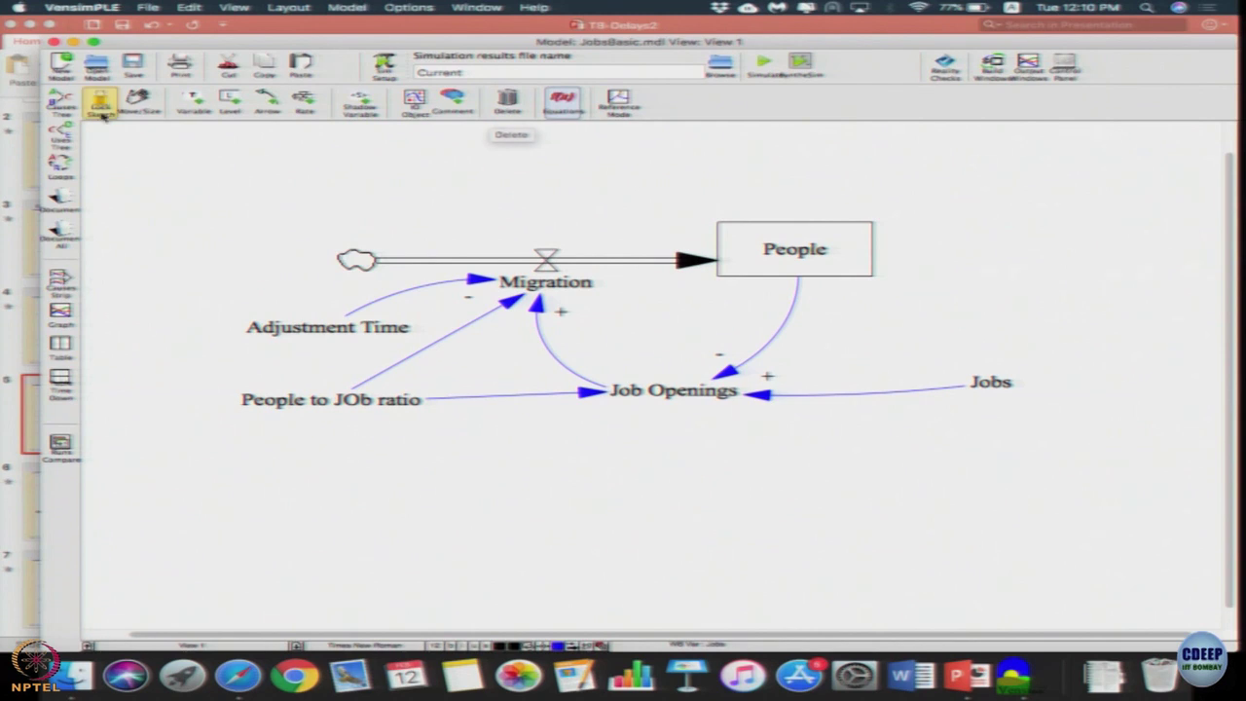
# Step: Graph People and Jobs together, then close the combined graph
pyautogui.click(137, 100)
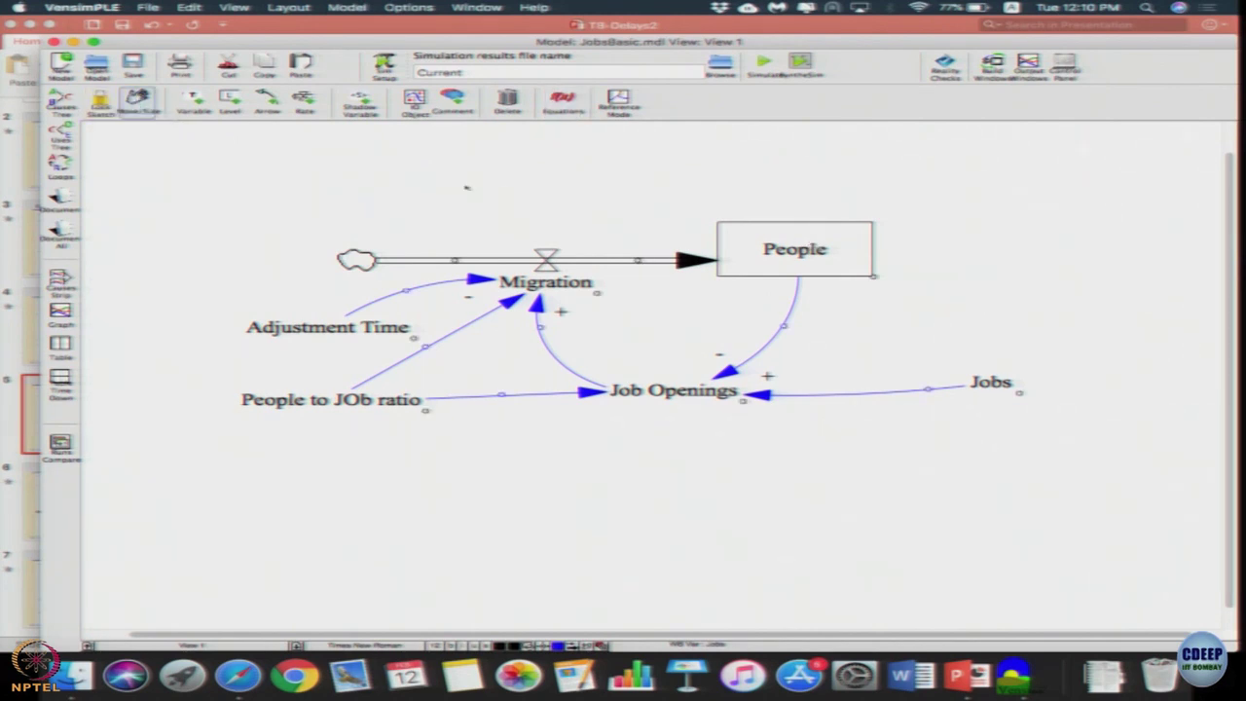
pyautogui.click(866, 240)
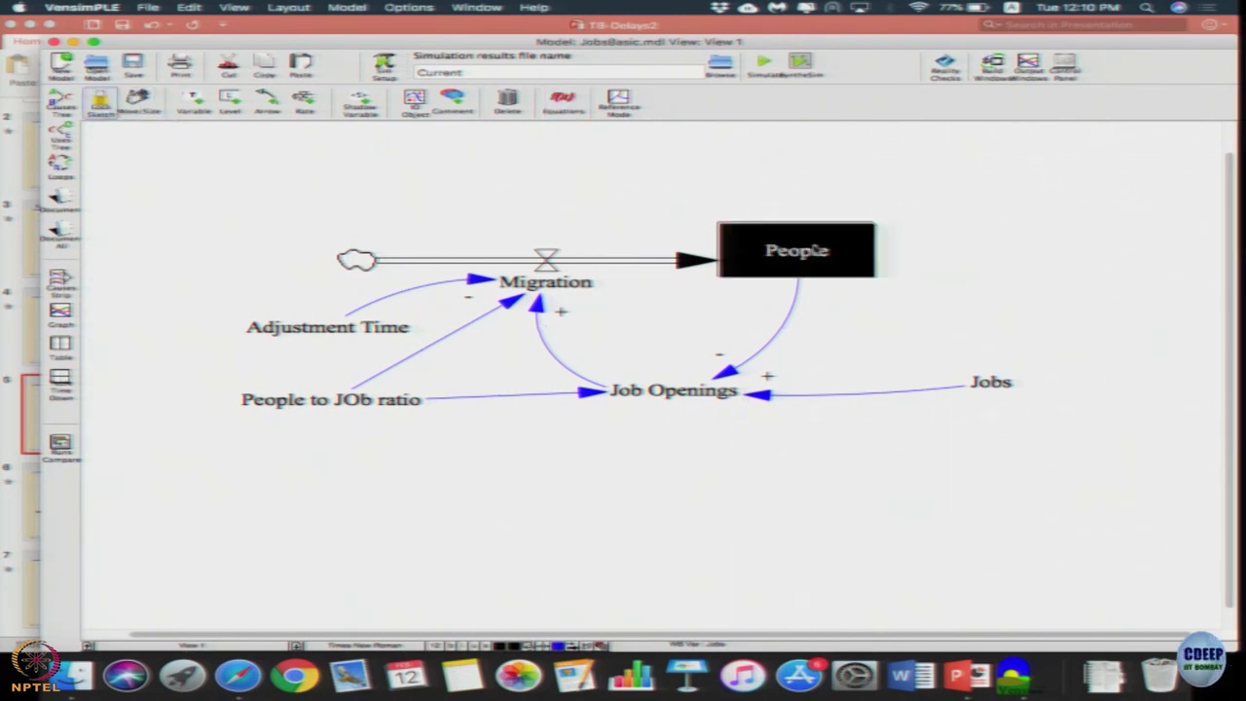
pyautogui.keyDown('shift'); pyautogui.click(997, 383); pyautogui.keyUp('shift')
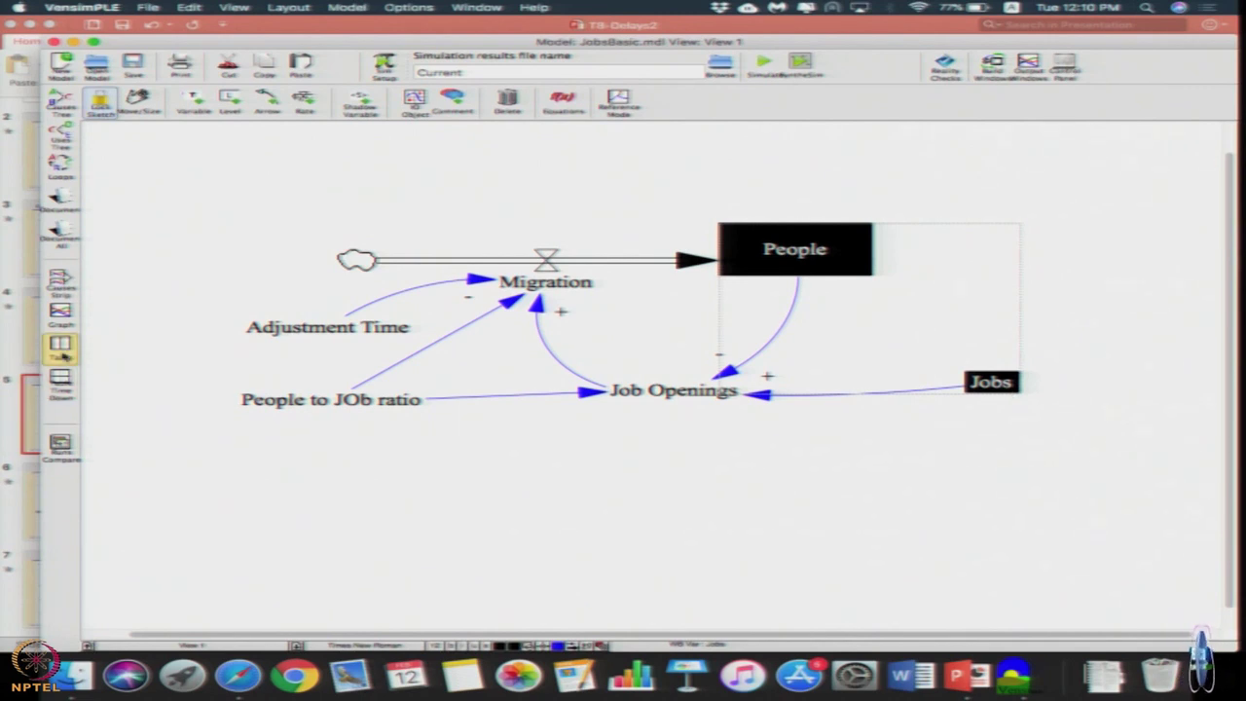
pyautogui.click(60, 312)
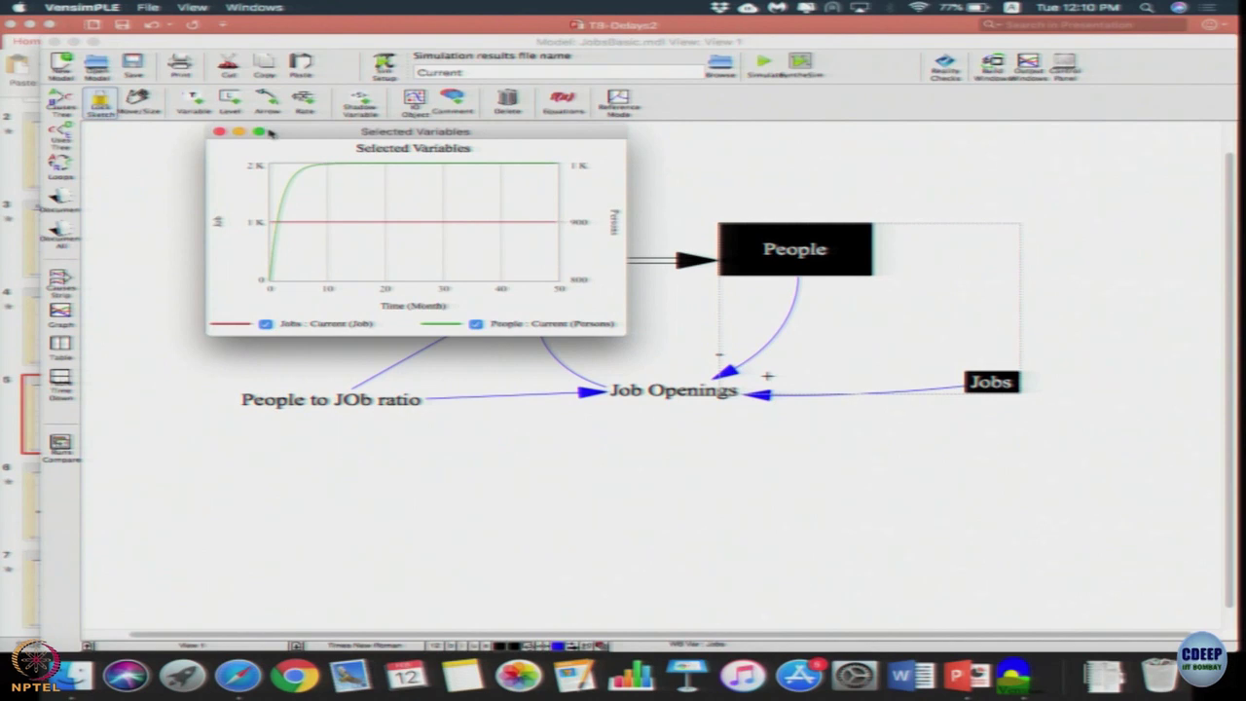
pyautogui.click(220, 135)
# Step: Graph People alone, showing it climbing from 800 toward 1K, and move the graph aside
pyautogui.click(952, 149)
pyautogui.click(833, 255)
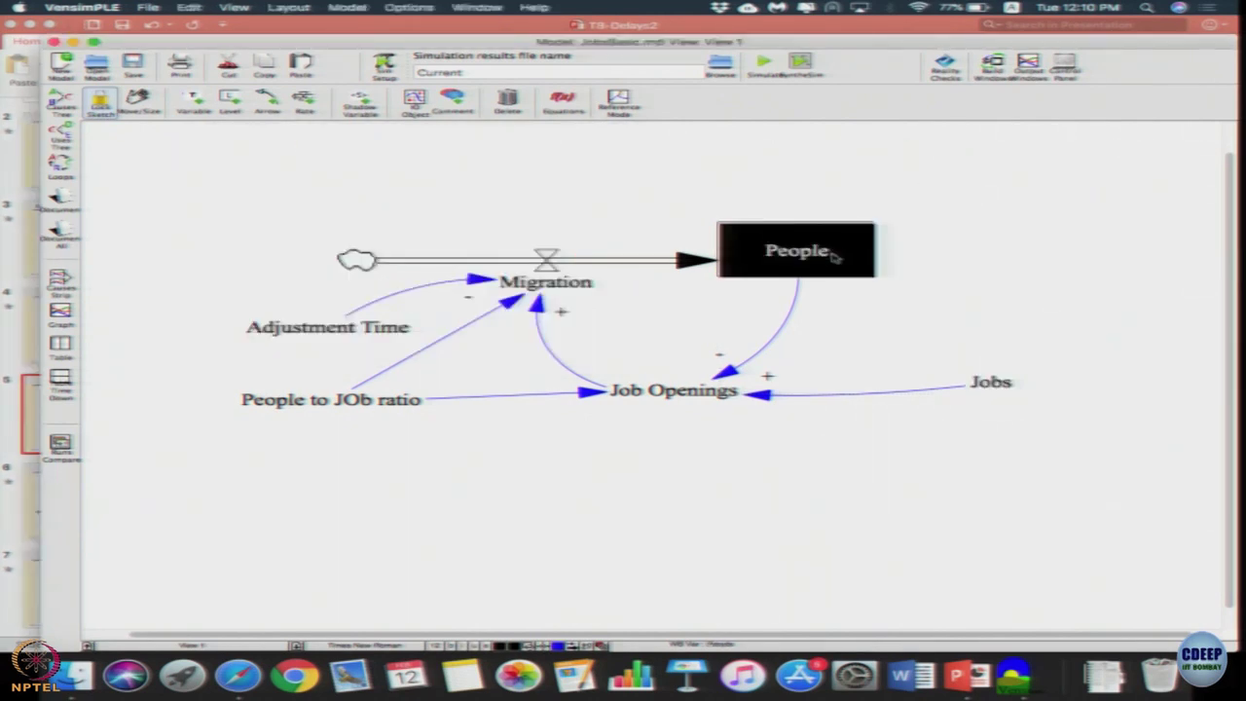
pyautogui.click(60, 312)
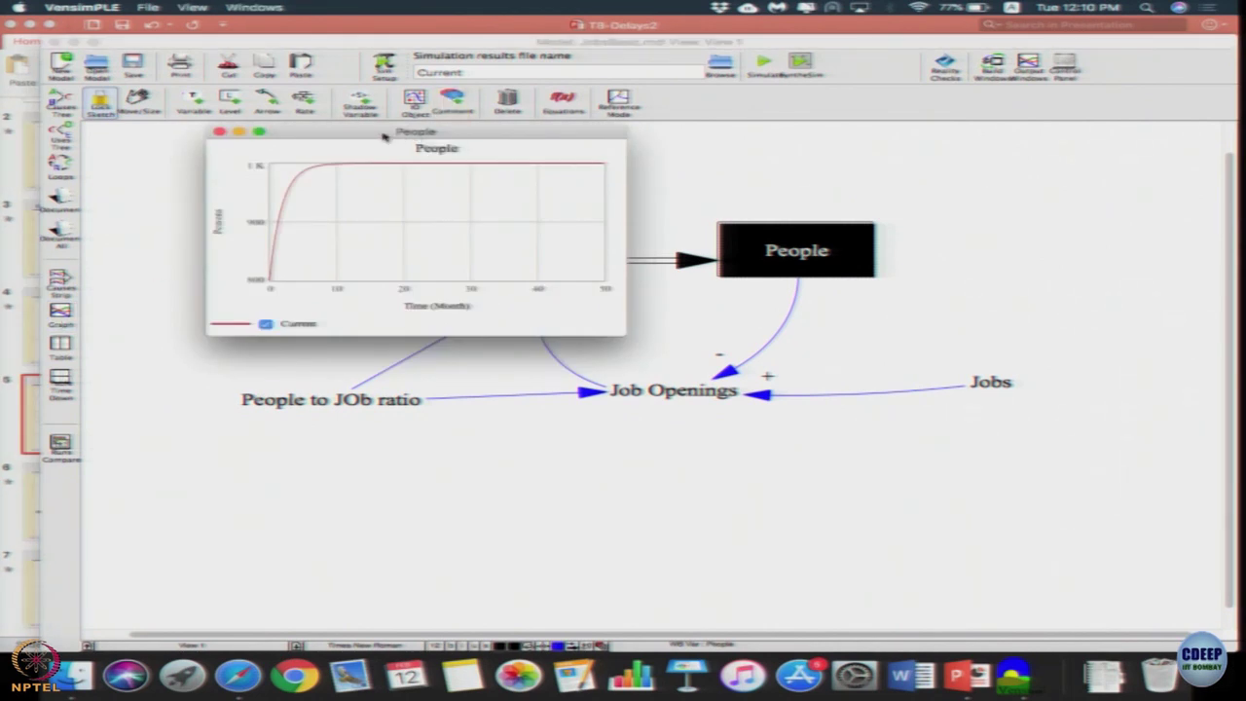
pyautogui.moveTo(385, 136); pyautogui.dragTo(292, 207)
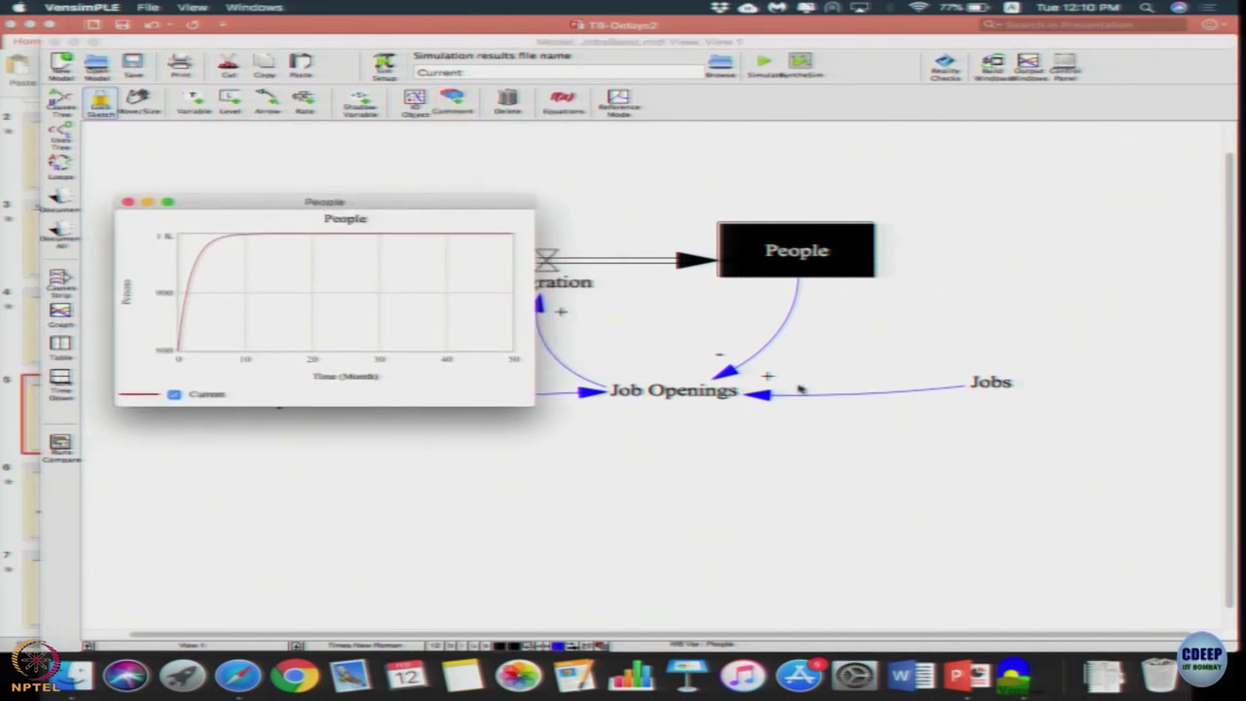
pyautogui.click(279, 405)
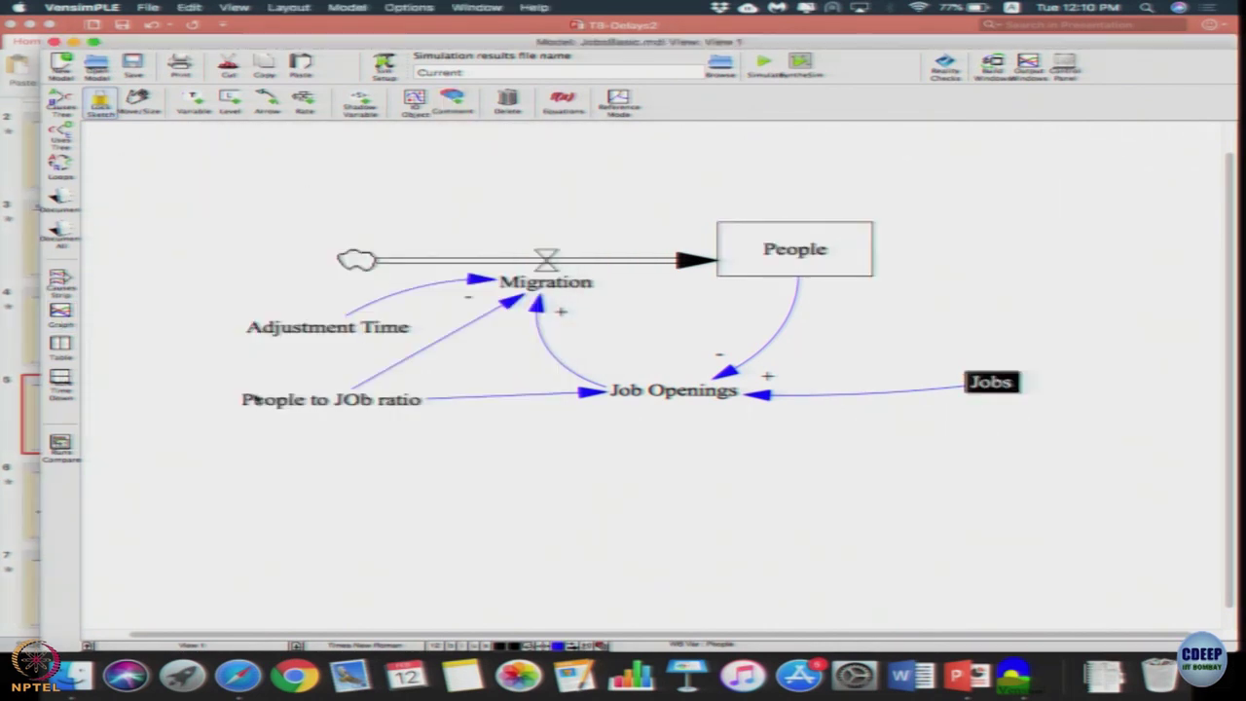
# Step: Graph Jobs, flat at 1K, beside People, then close the old Actual Sales Rate and Selected Variables graphs
pyautogui.click(70, 325)
pyautogui.moveTo(380, 136); pyautogui.dragTo(916, 193)
pyautogui.click(1034, 66)
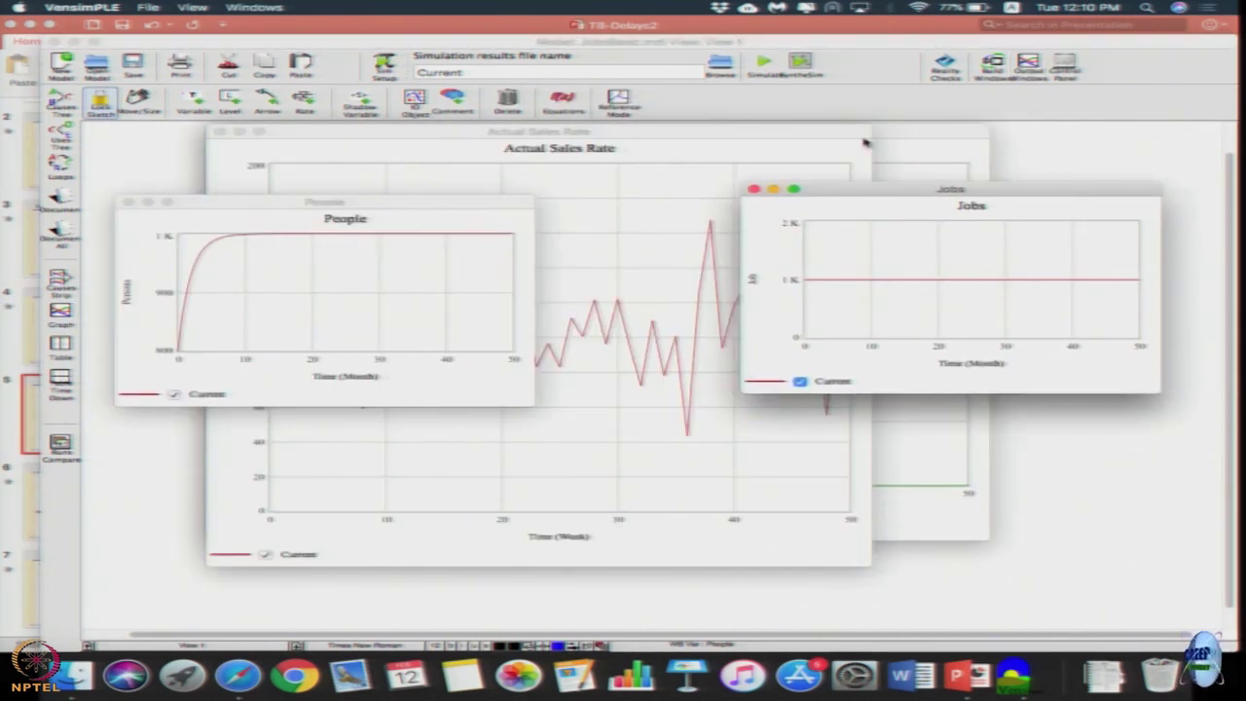
pyautogui.click(215, 136)
pyautogui.click(219, 132)
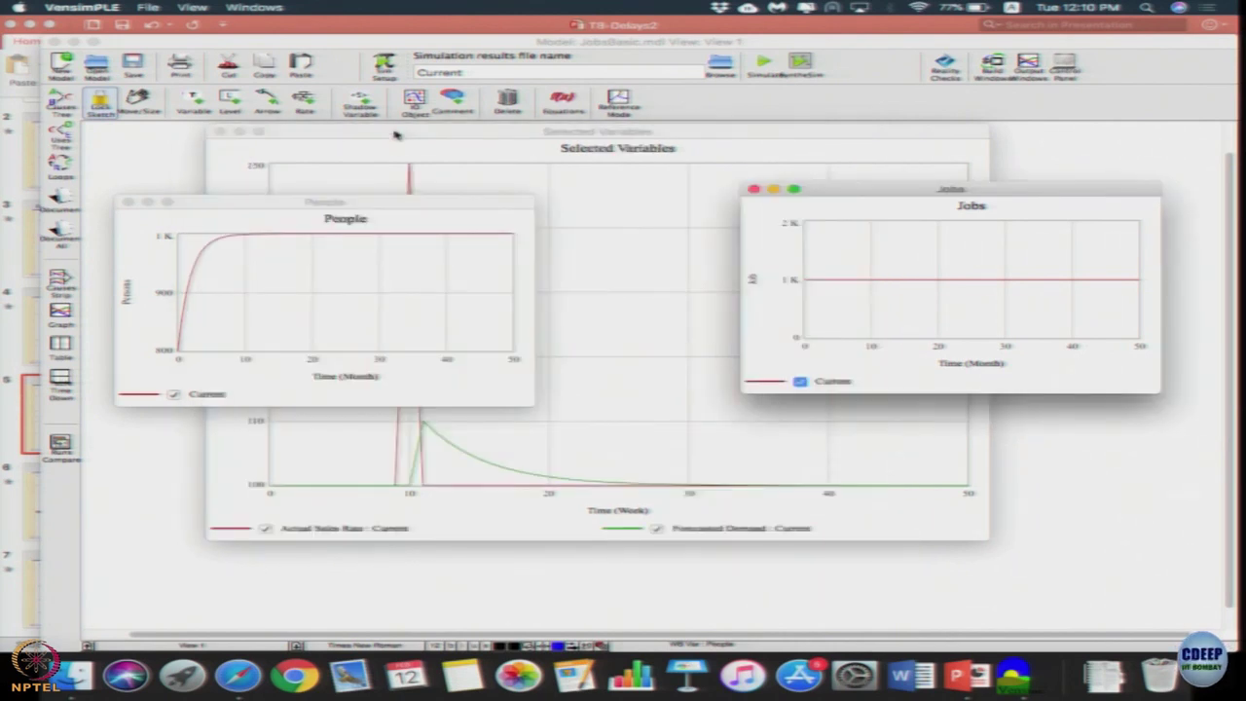
pyautogui.click(220, 133)
pyautogui.moveTo(386, 210); pyautogui.dragTo(379, 153)
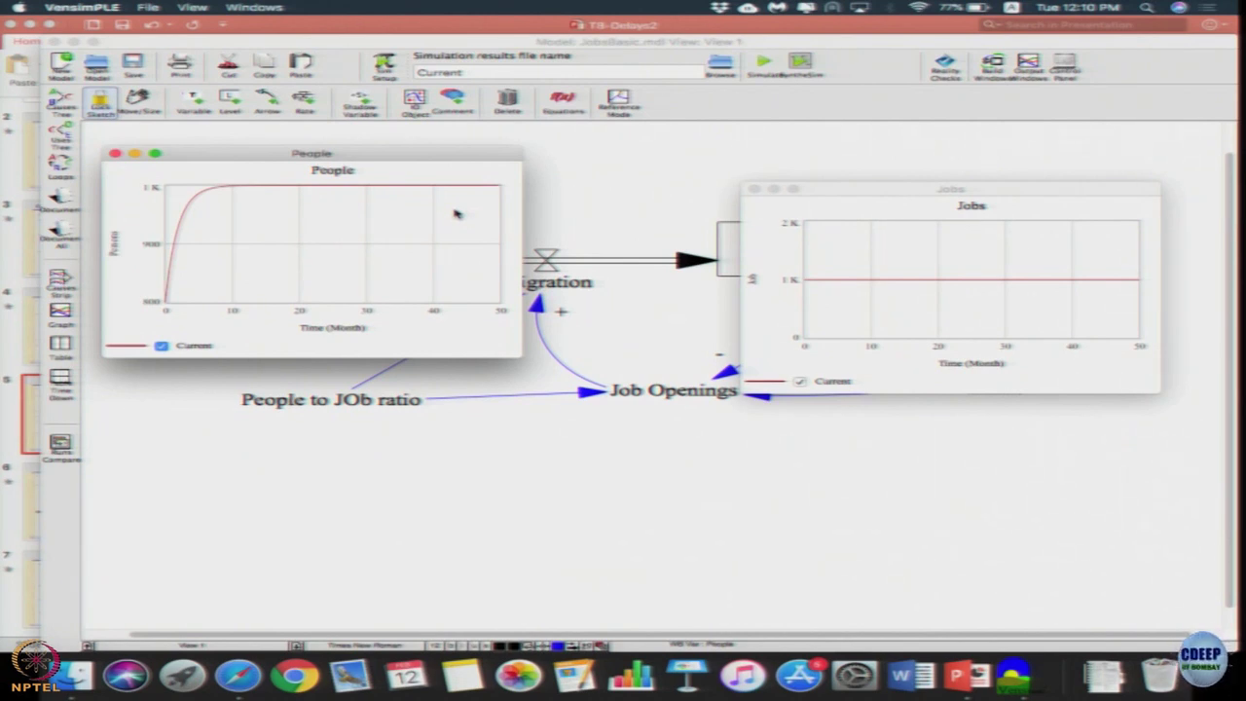
pyautogui.click(566, 488)
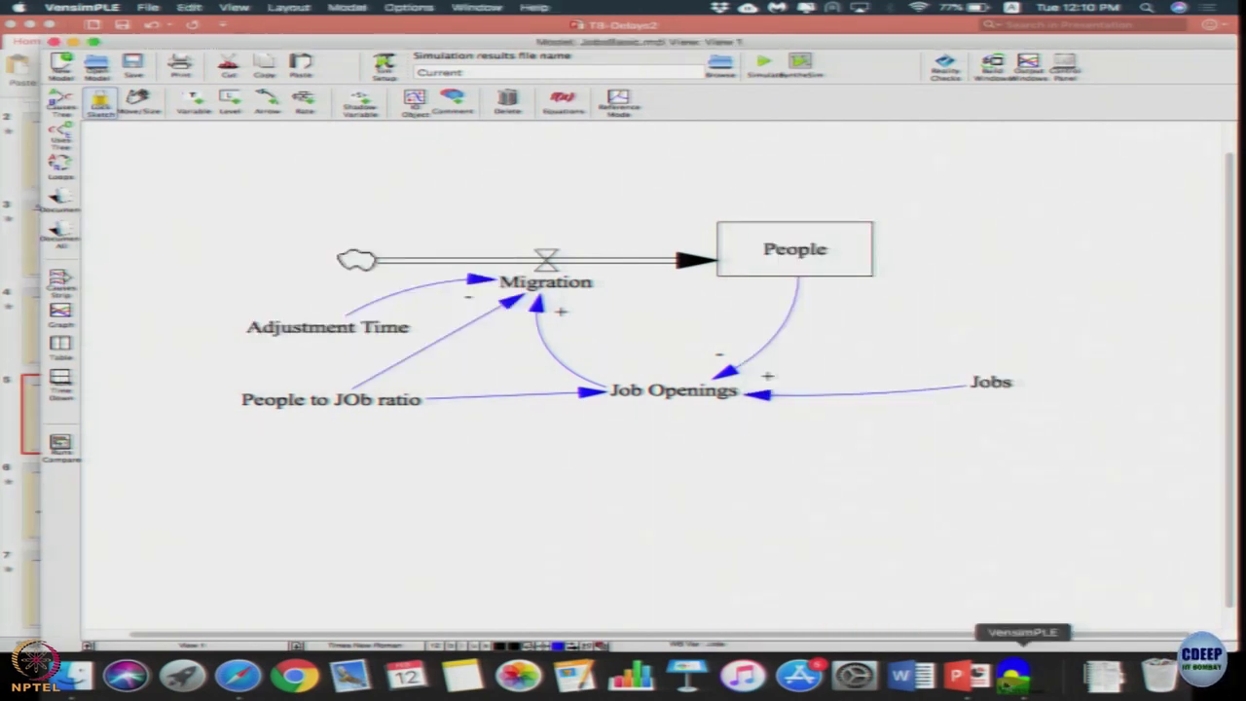